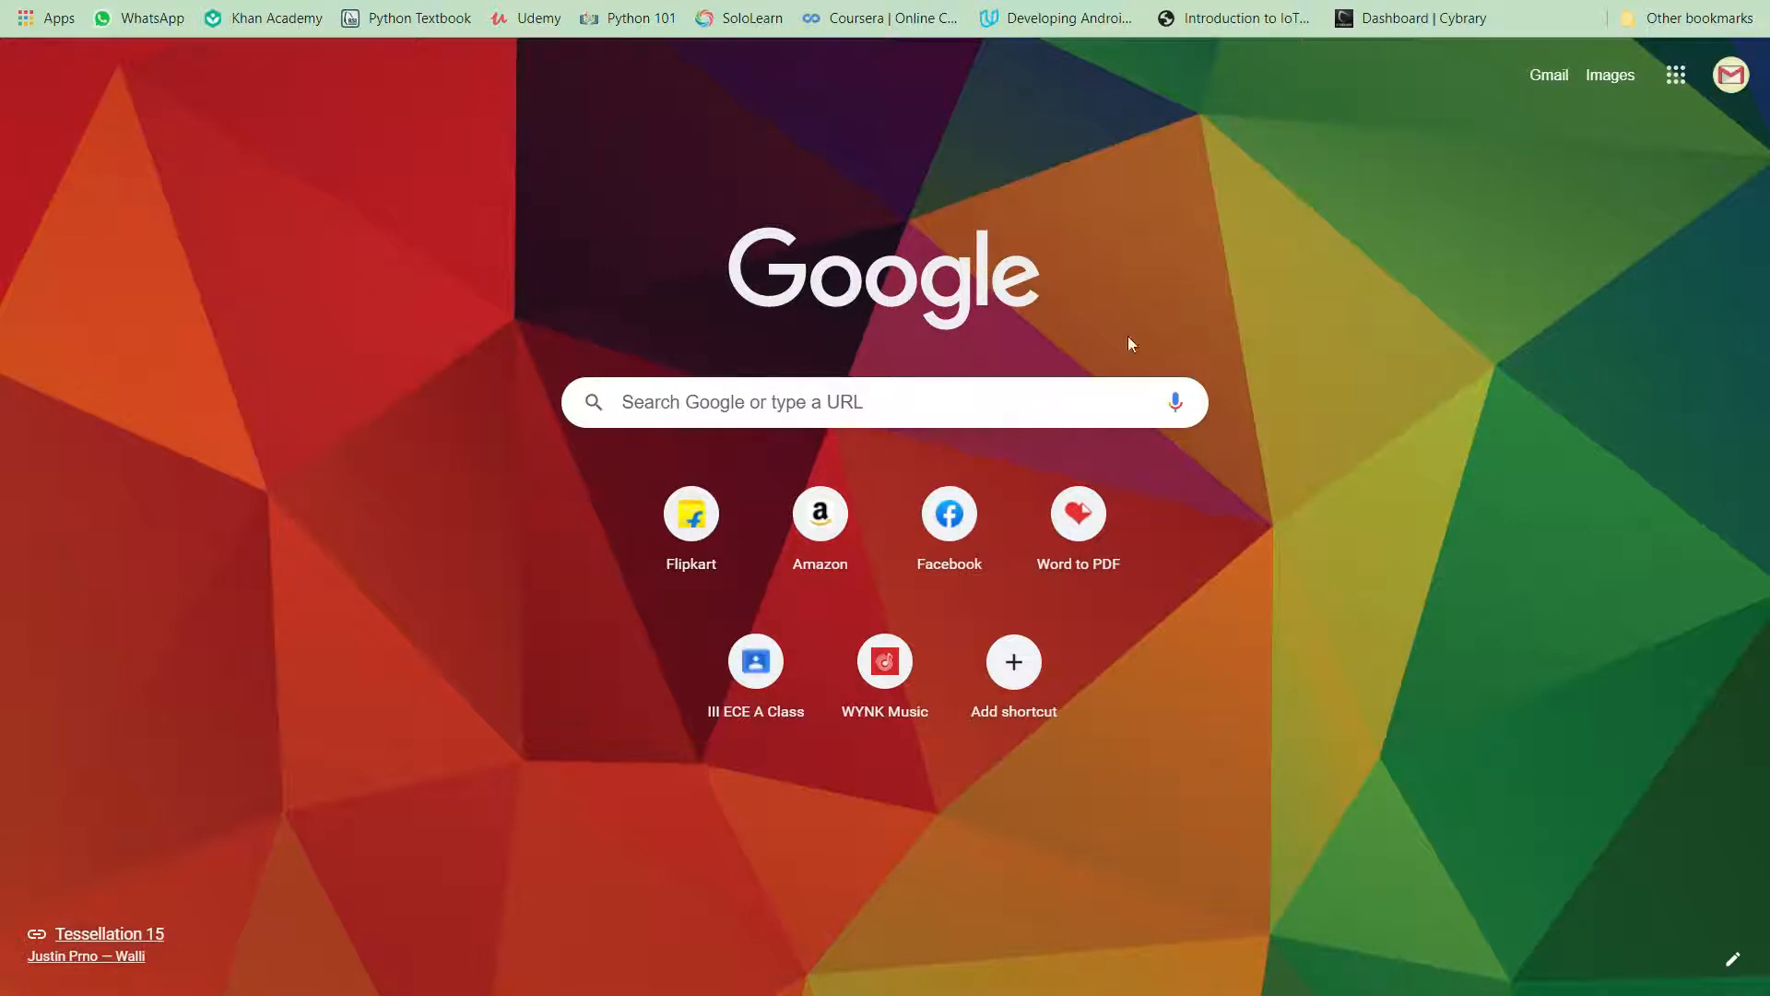
Look through the Google apps list for Google Forms
{"action": "left_click", "coordinate": [1676, 74]}
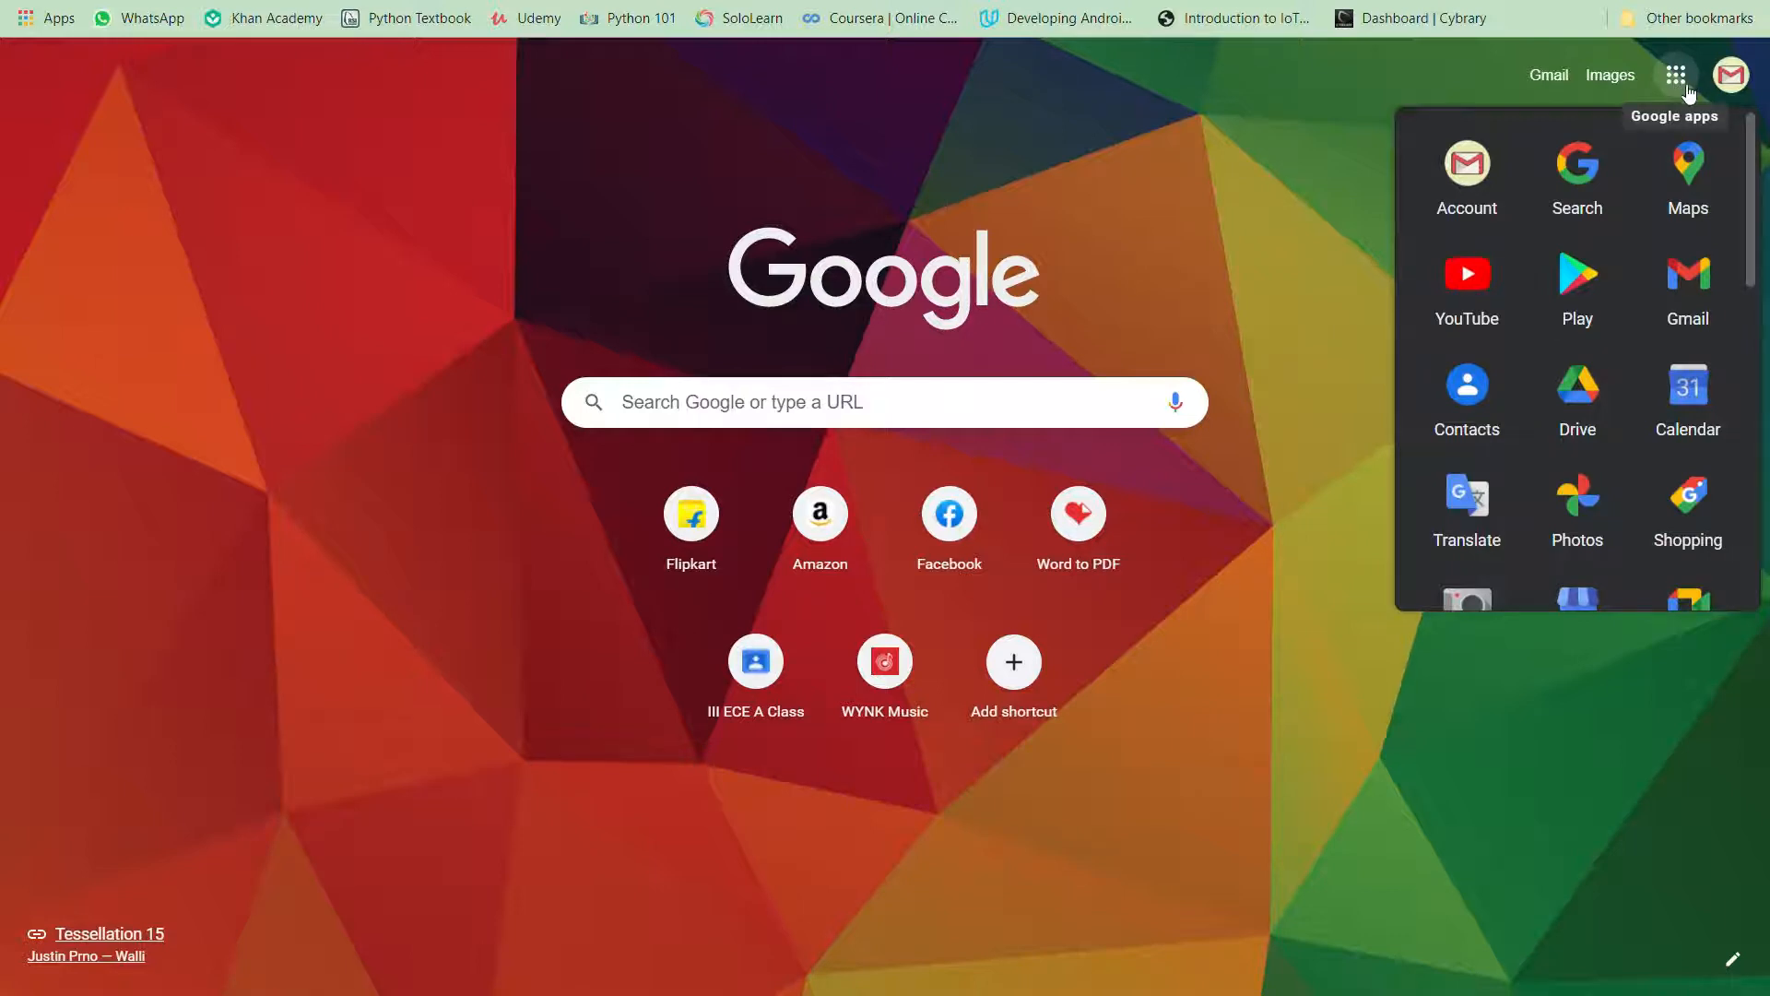
{"action": "scroll", "coordinate": [1609, 337], "scroll_direction": "down", "scroll_amount": 4}
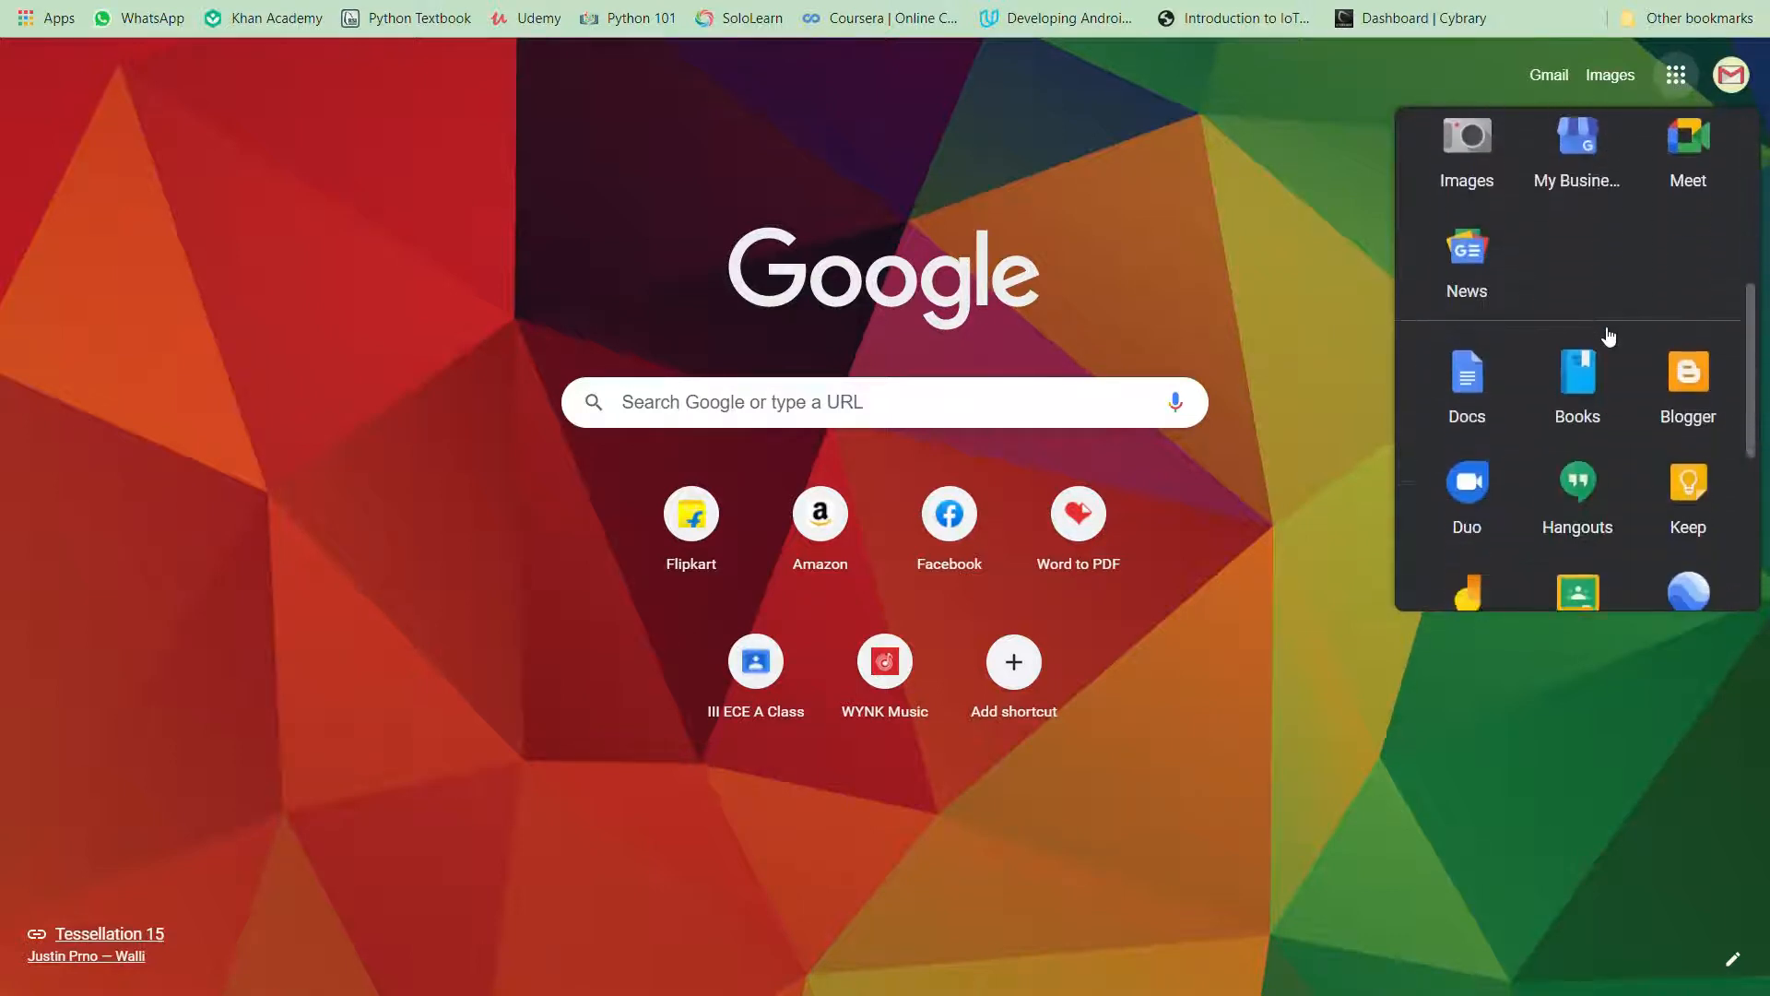
{"action": "scroll", "coordinate": [1609, 336], "scroll_direction": "down", "scroll_amount": 2}
{"action": "scroll", "coordinate": [1602, 335], "scroll_direction": "up", "scroll_amount": 2}
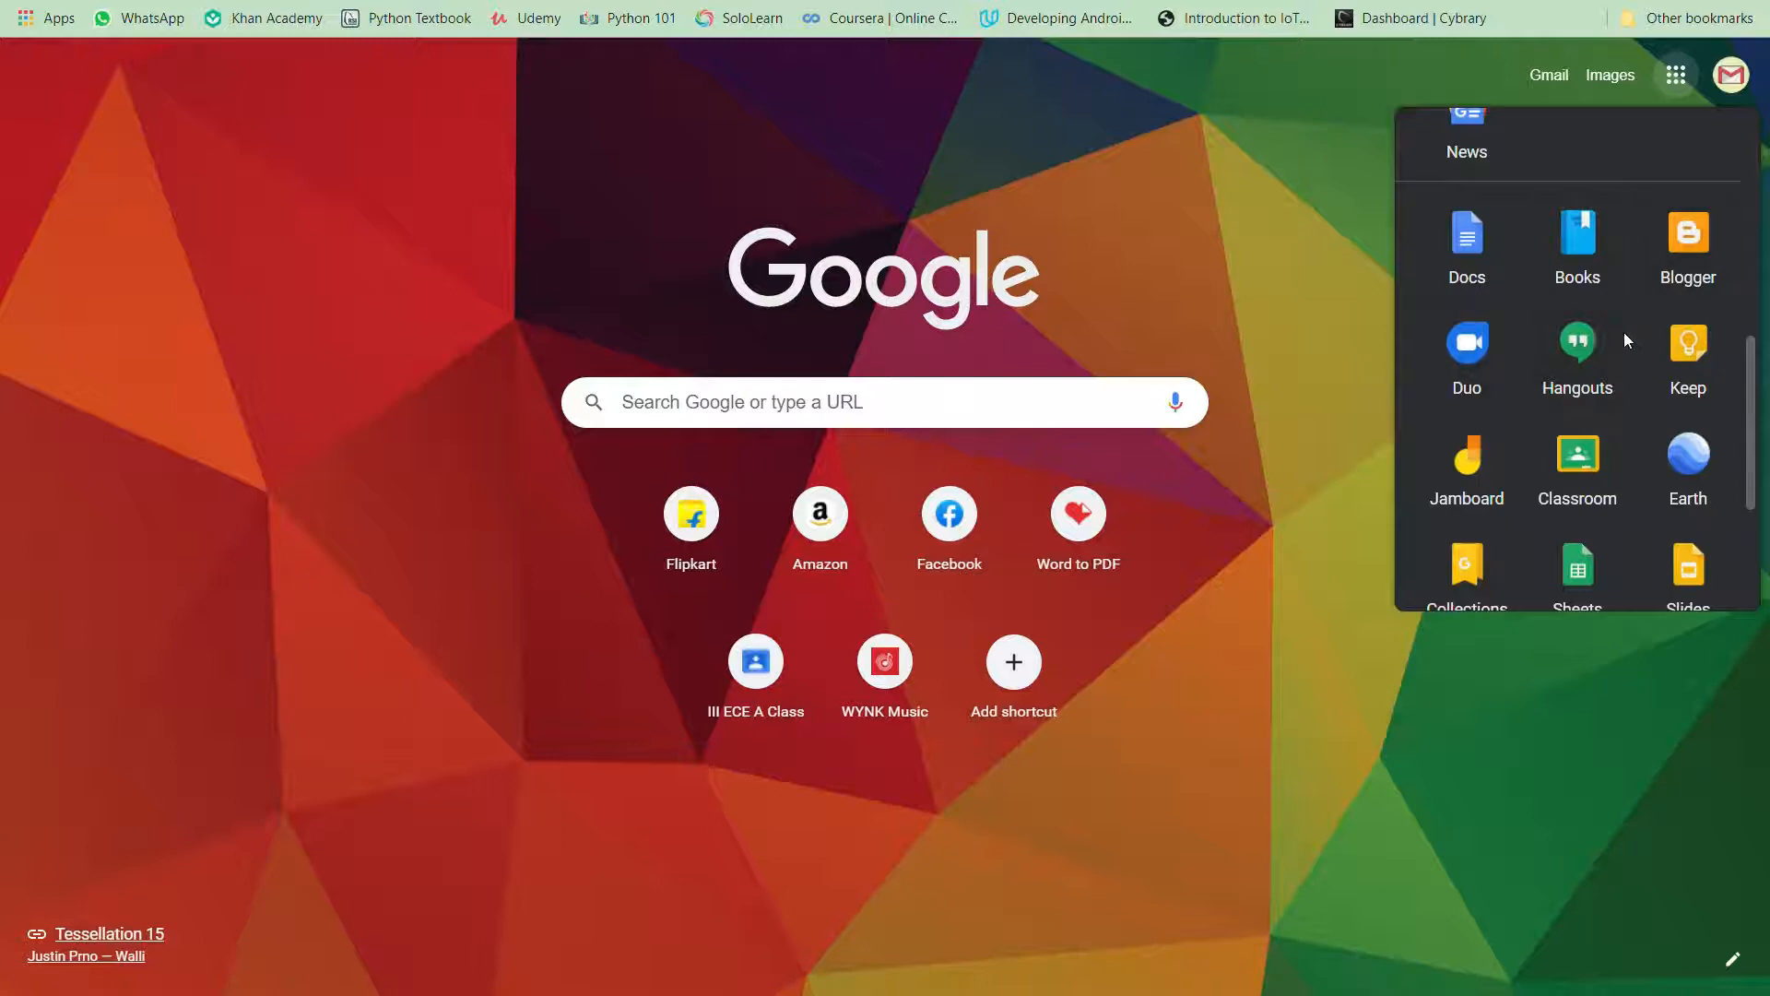
{"action": "scroll", "coordinate": [1581, 369], "scroll_direction": "down", "scroll_amount": 4}
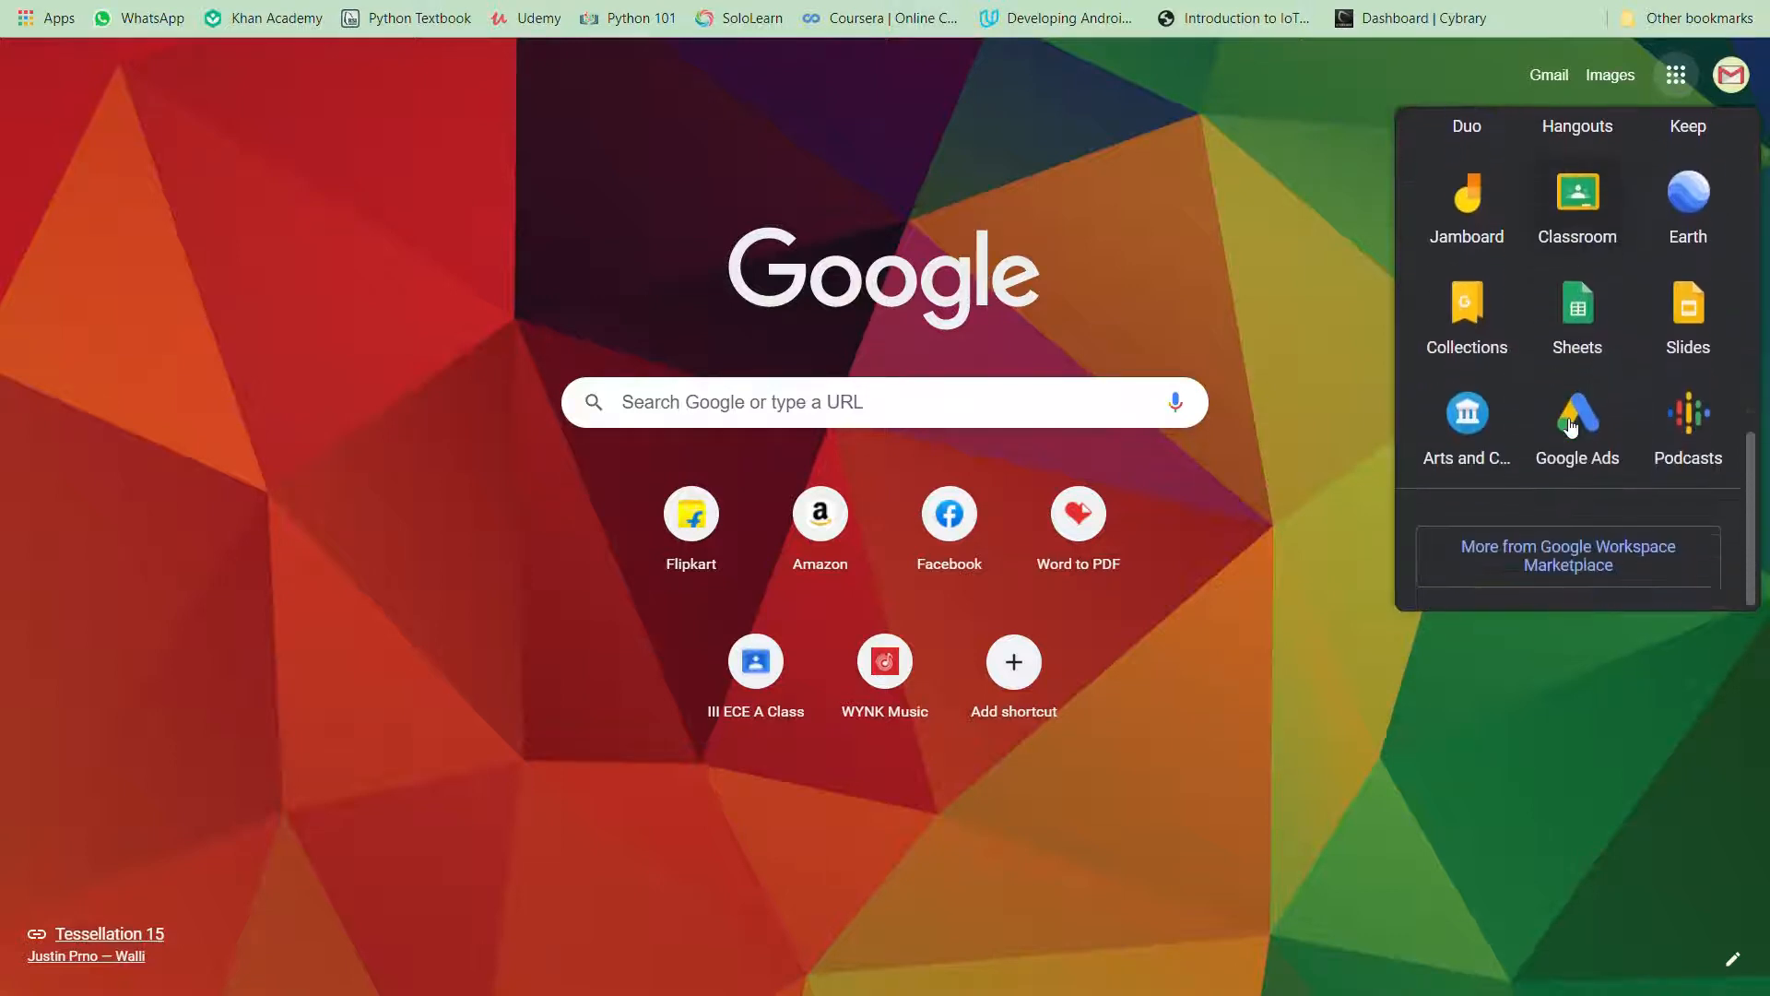
{"action": "scroll", "coordinate": [1572, 427], "scroll_direction": "up", "scroll_amount": 3}
{"action": "scroll", "coordinate": [1571, 427], "scroll_direction": "up", "scroll_amount": 3}
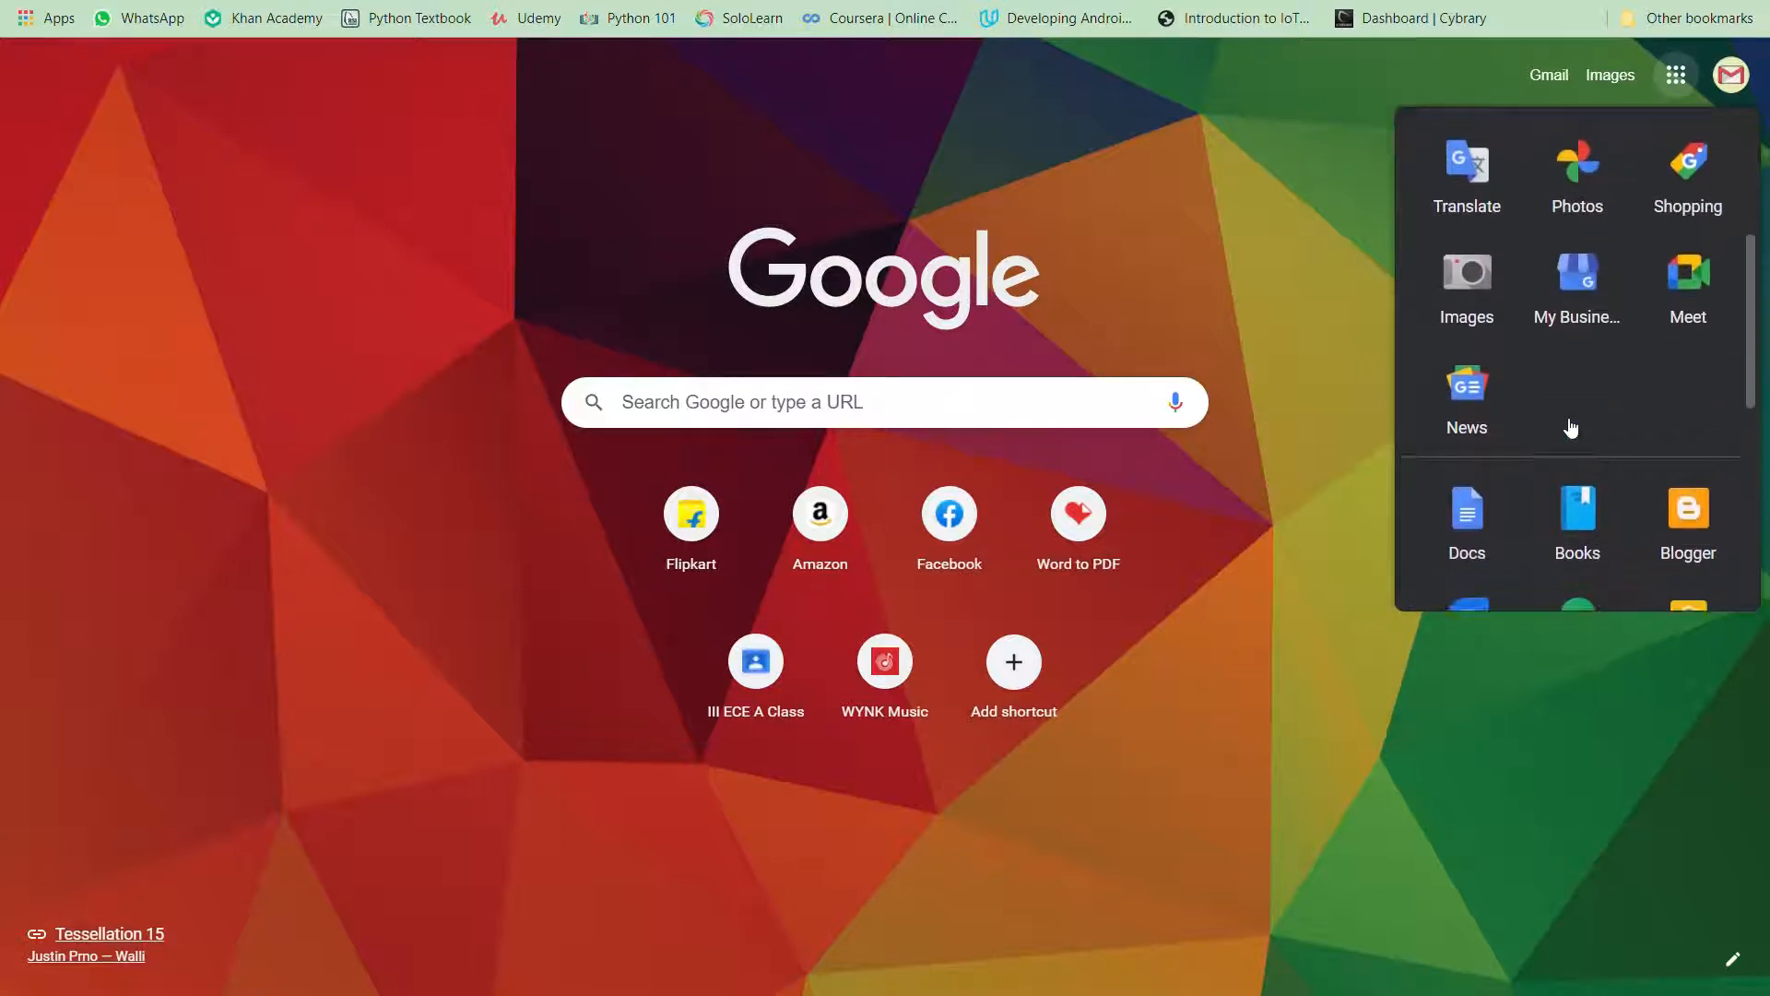
{"action": "scroll", "coordinate": [1571, 427], "scroll_direction": "down", "scroll_amount": 1}
Search Google for "google forms" and open a blank form through the Google Forms sign-in result
{"action": "left_click", "coordinate": [912, 393]}
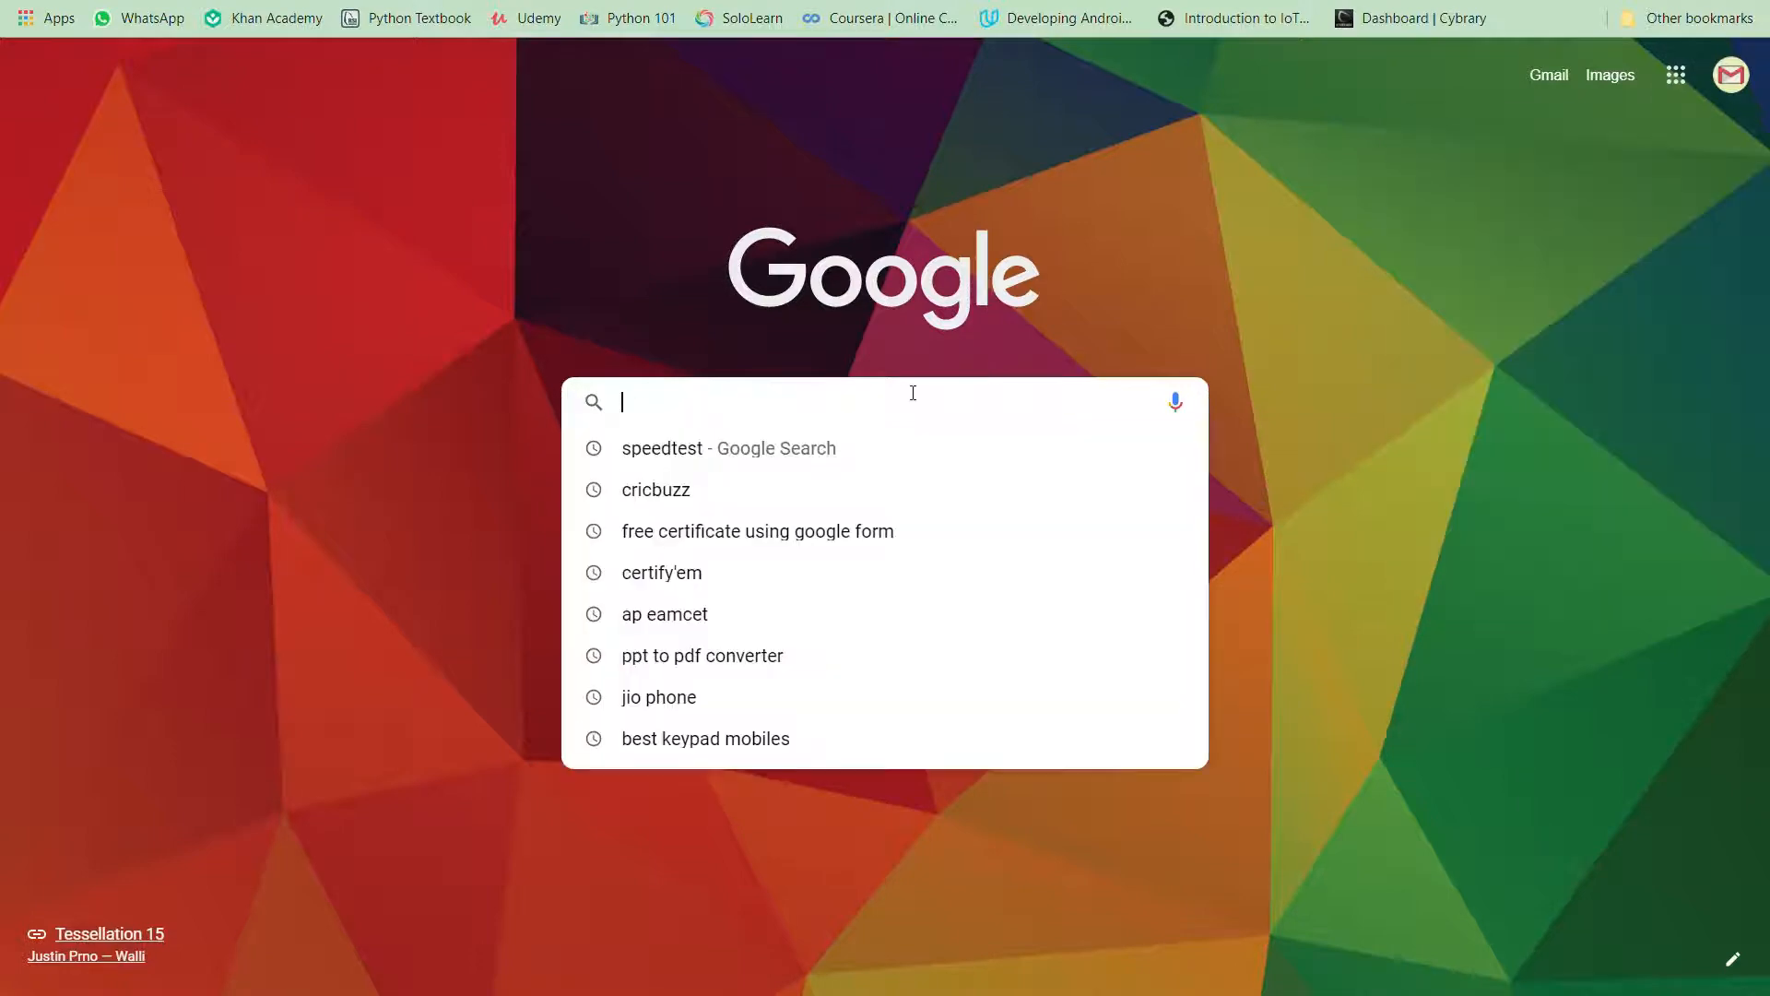
{"action": "type", "text": "google f"}
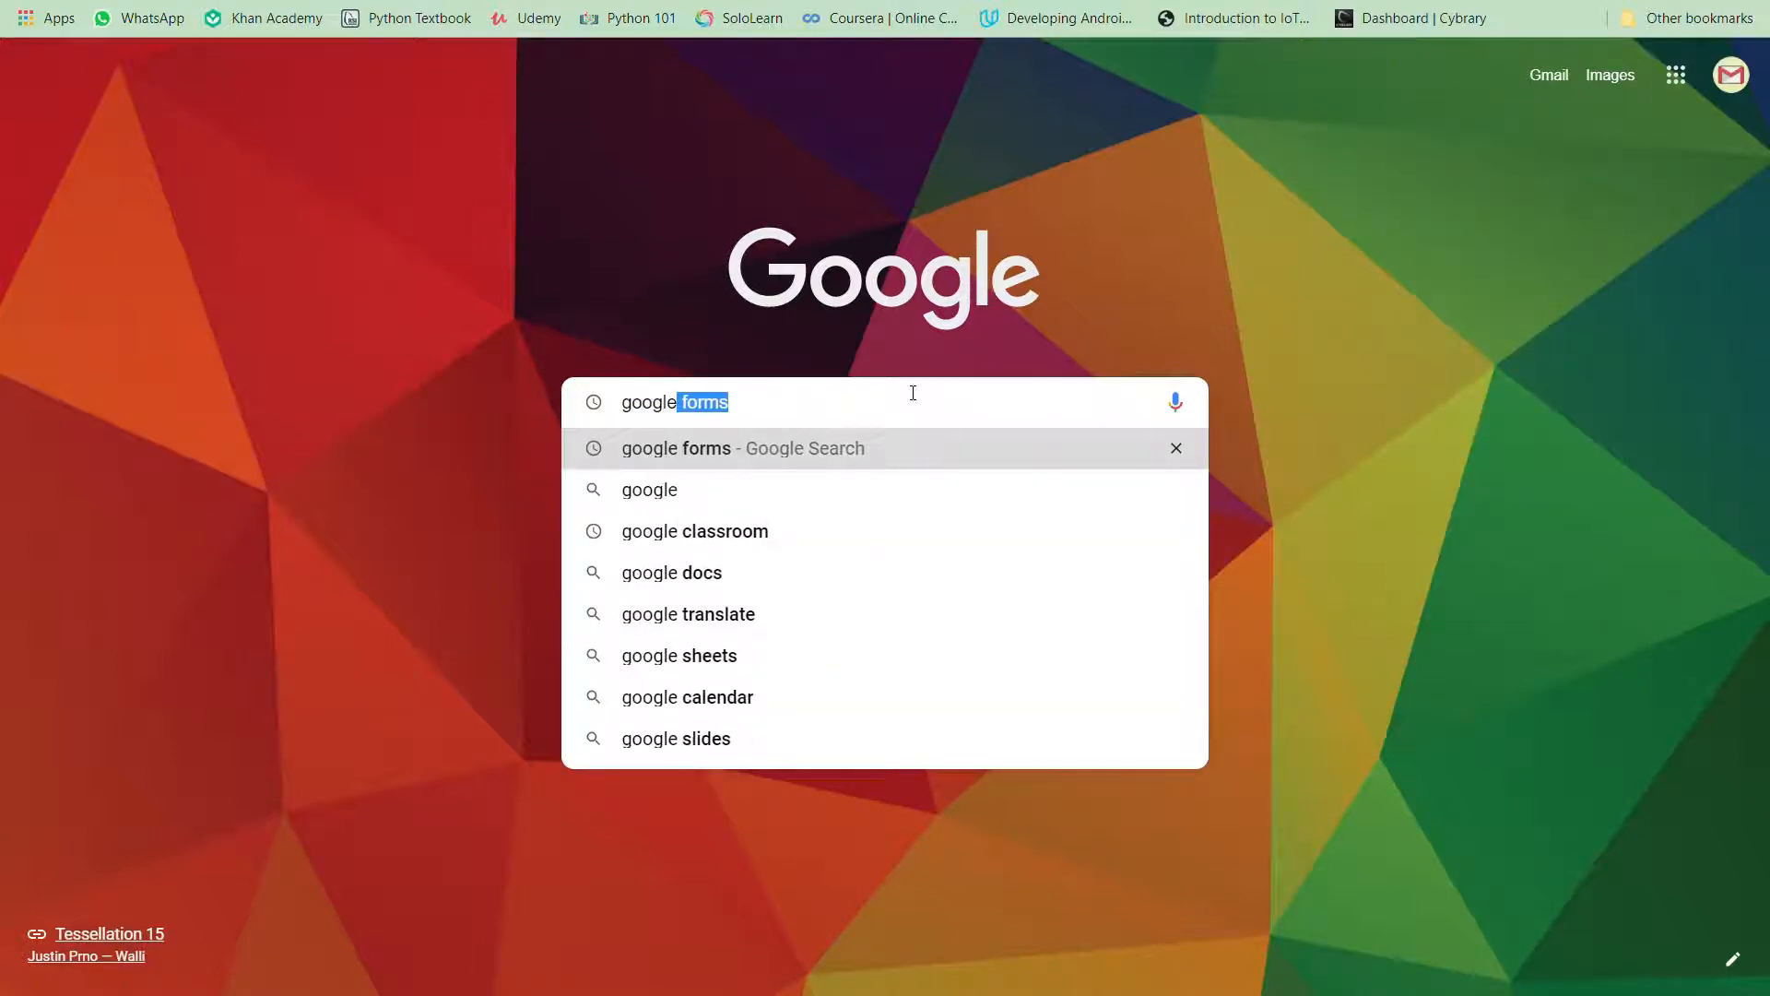
{"action": "type", "text": "orms"}
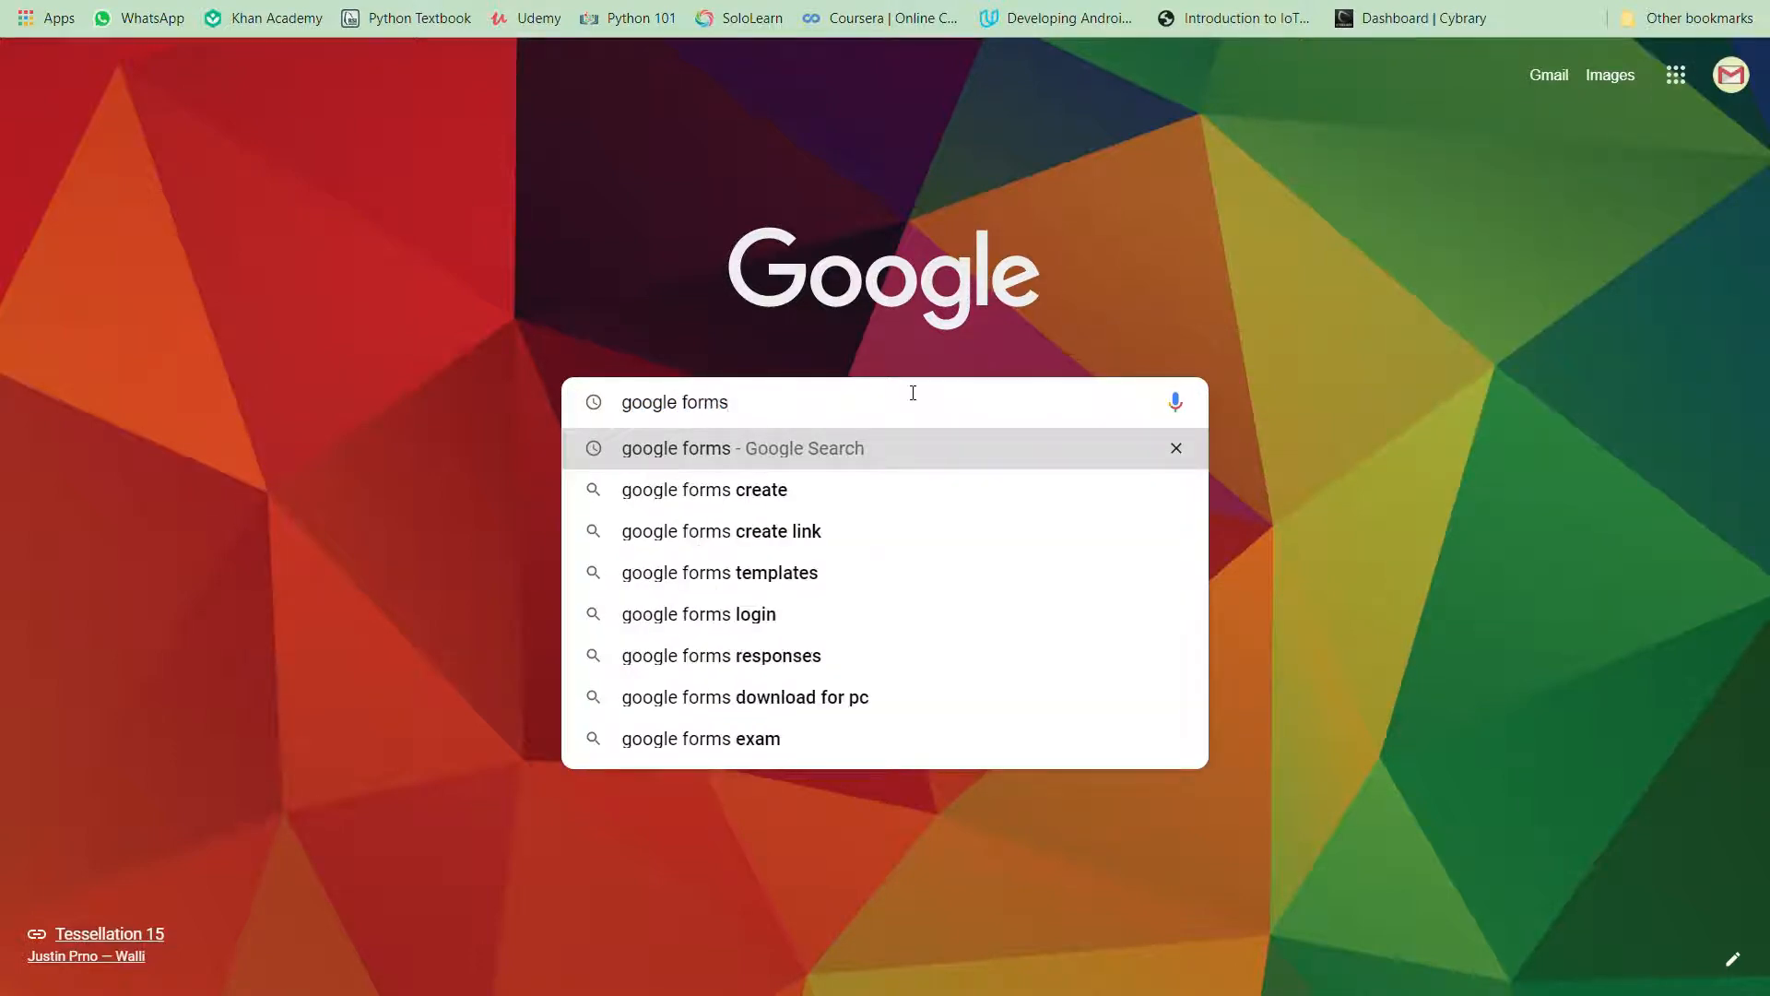
{"action": "key", "text": "Return"}
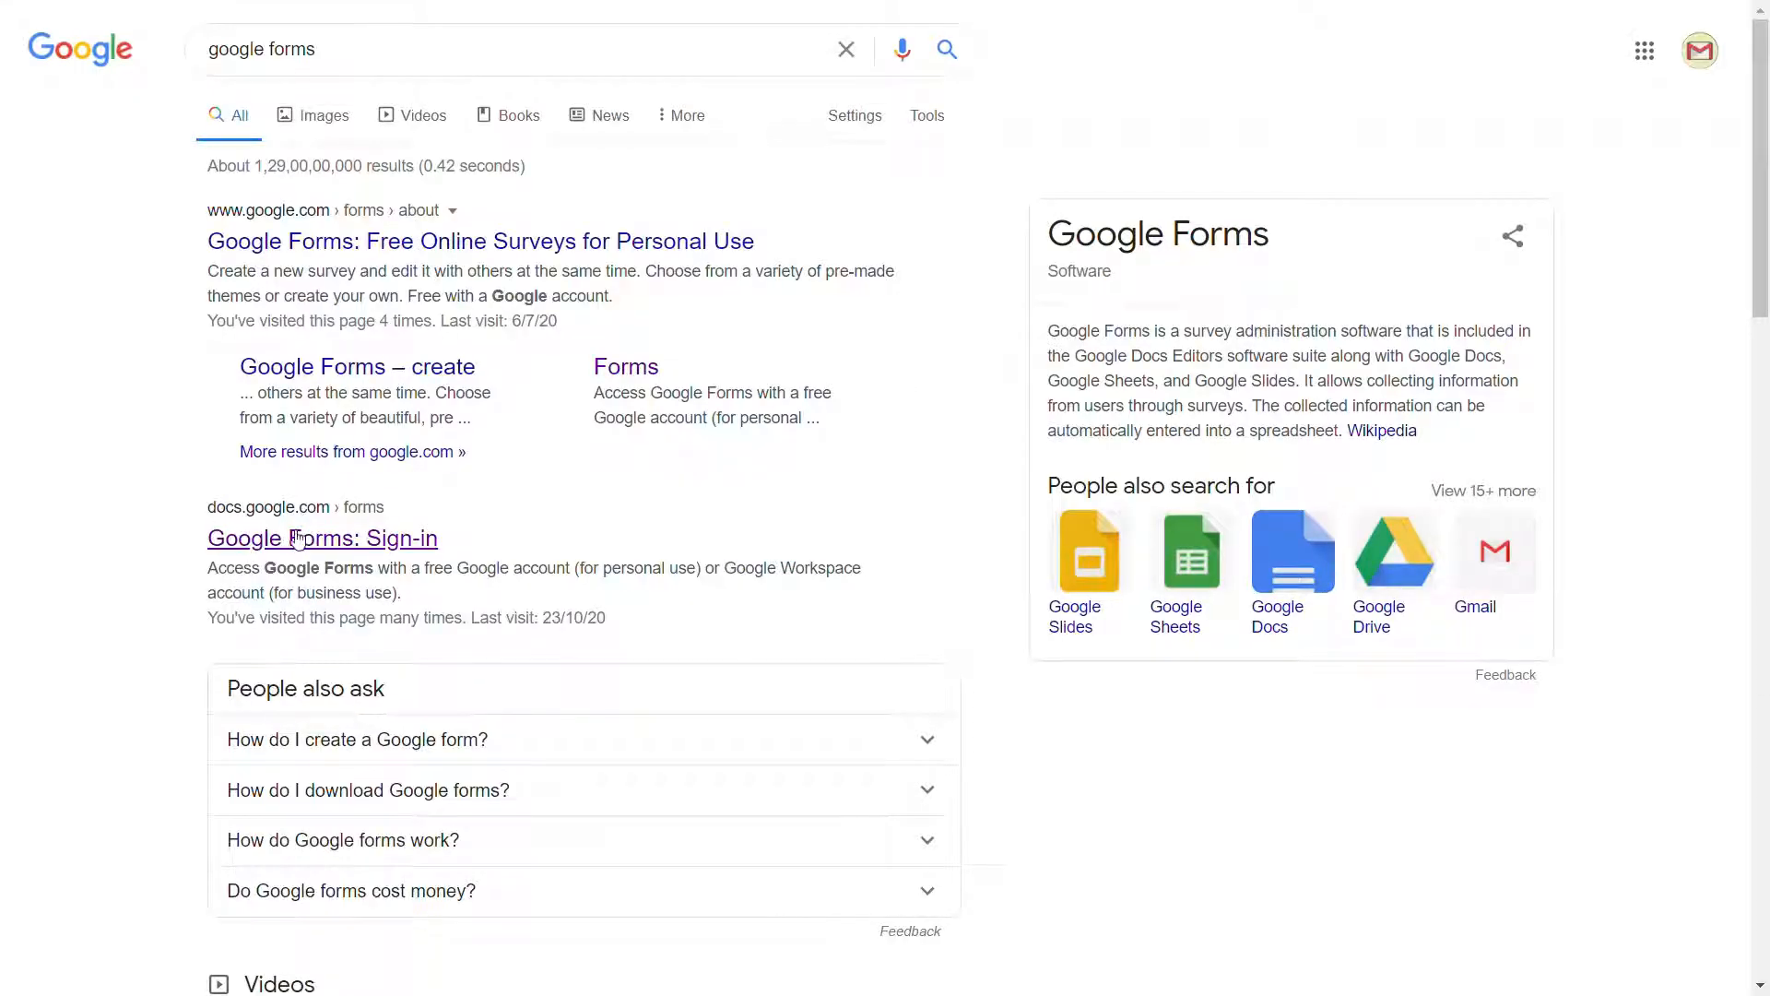
{"action": "left_click", "coordinate": [373, 536]}
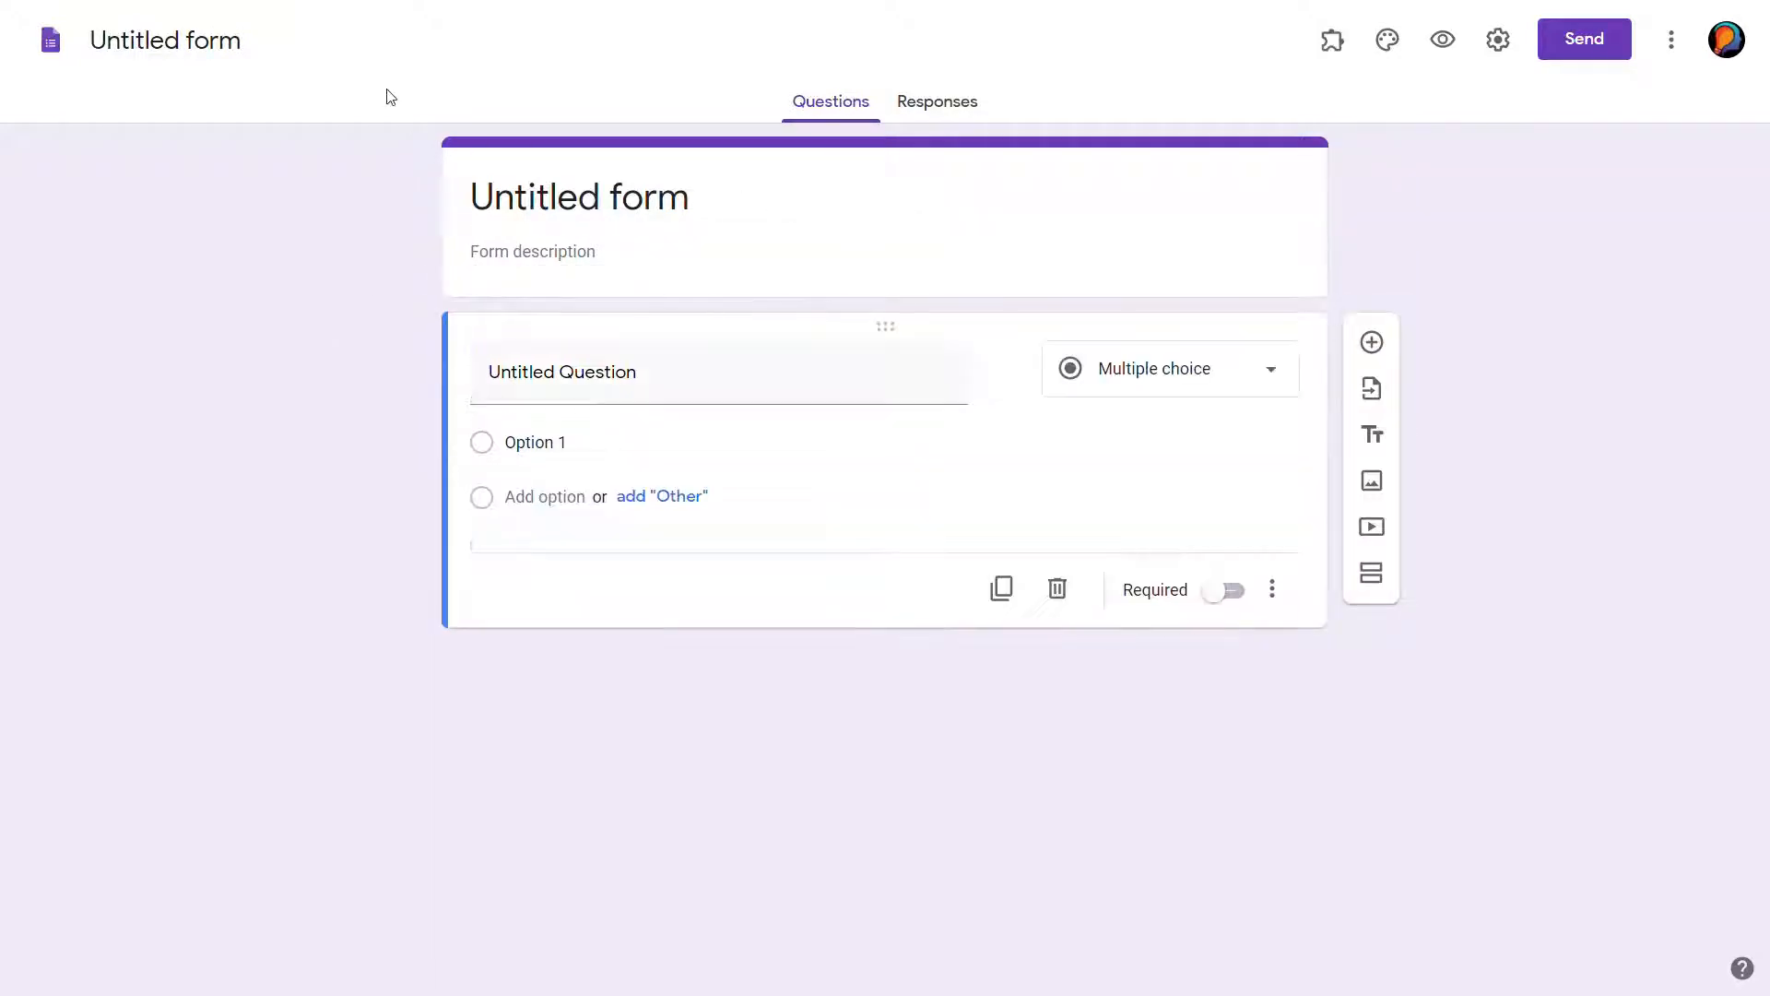
Replace the form's placeholder title with "Important Dates"
{"action": "left_click", "coordinate": [724, 221]}
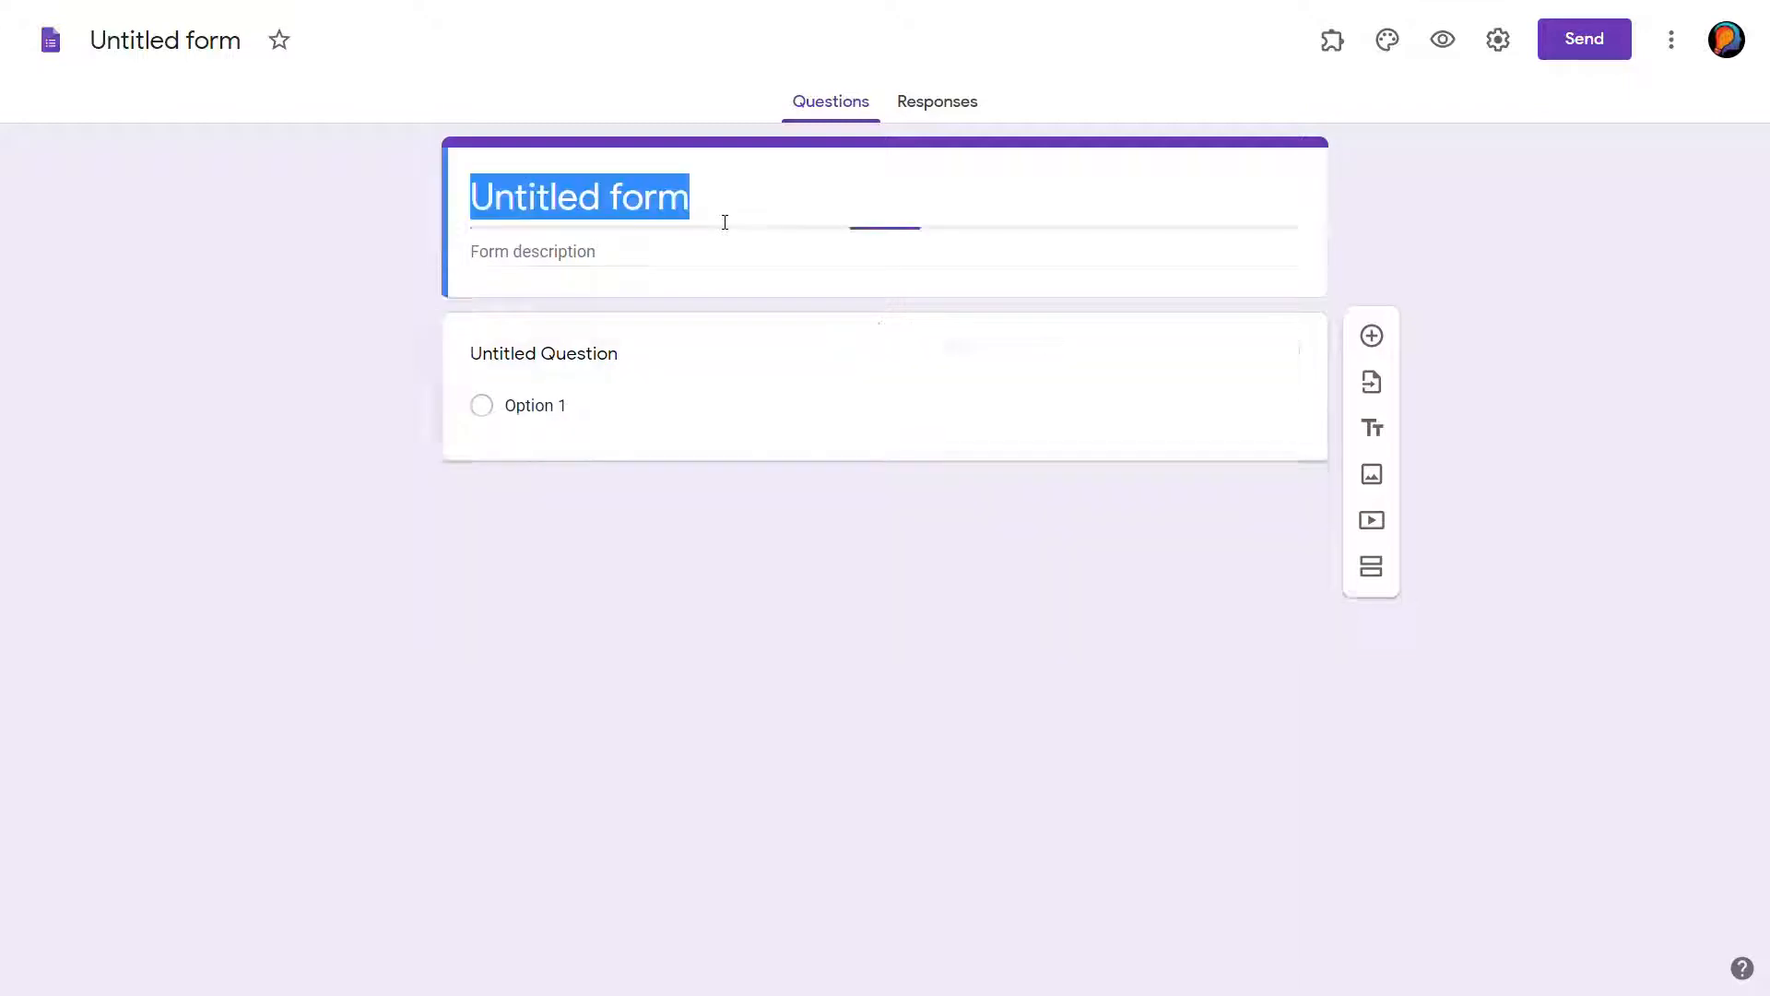
{"action": "key", "text": "BackSpace"}
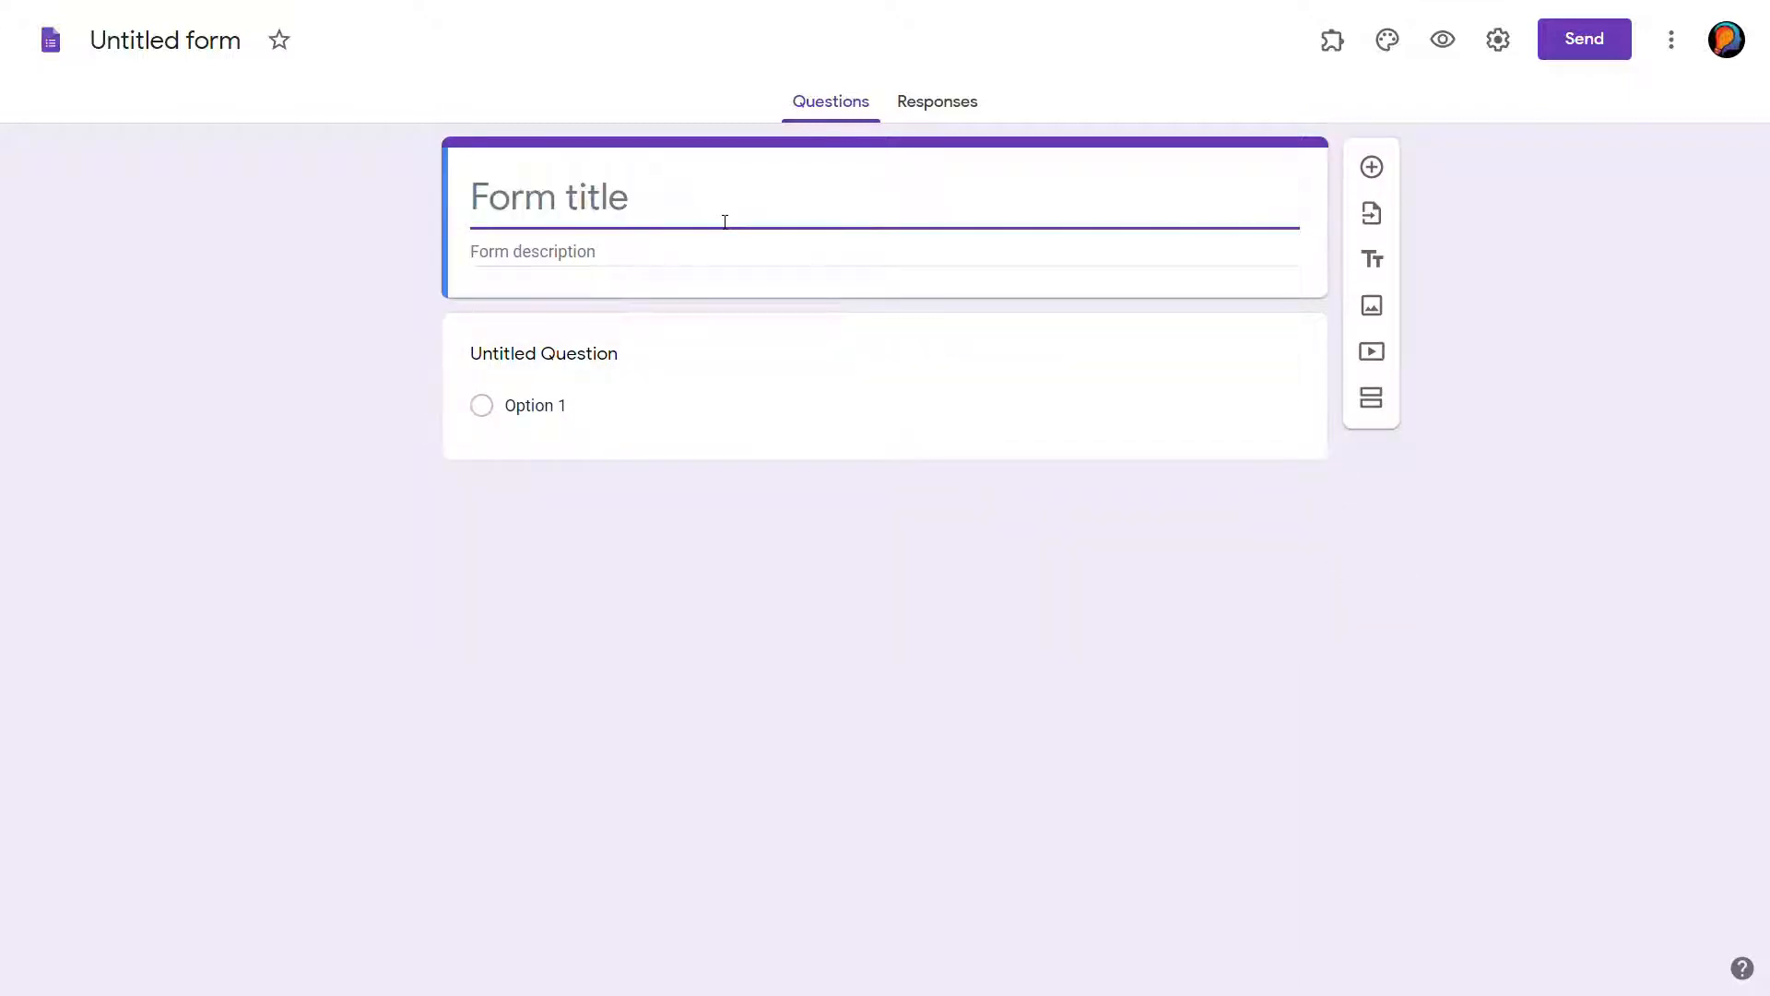
{"action": "type", "text": "Impot"}
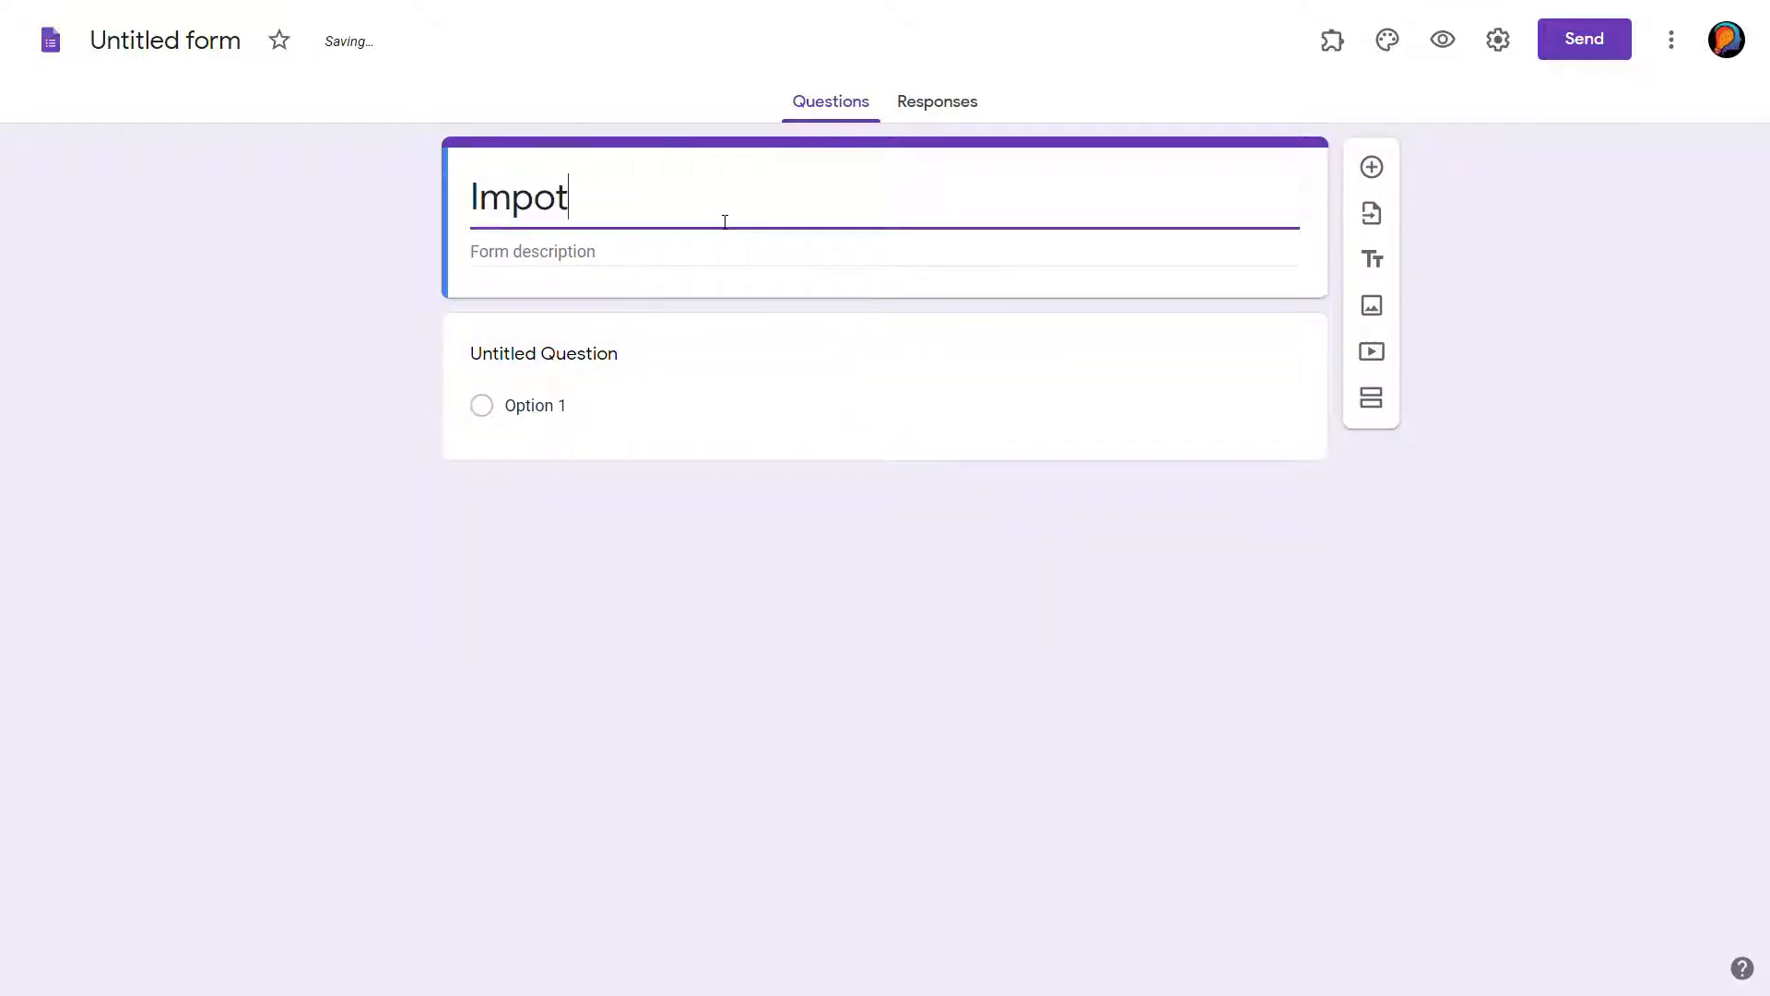
{"action": "type", "text": "r"}
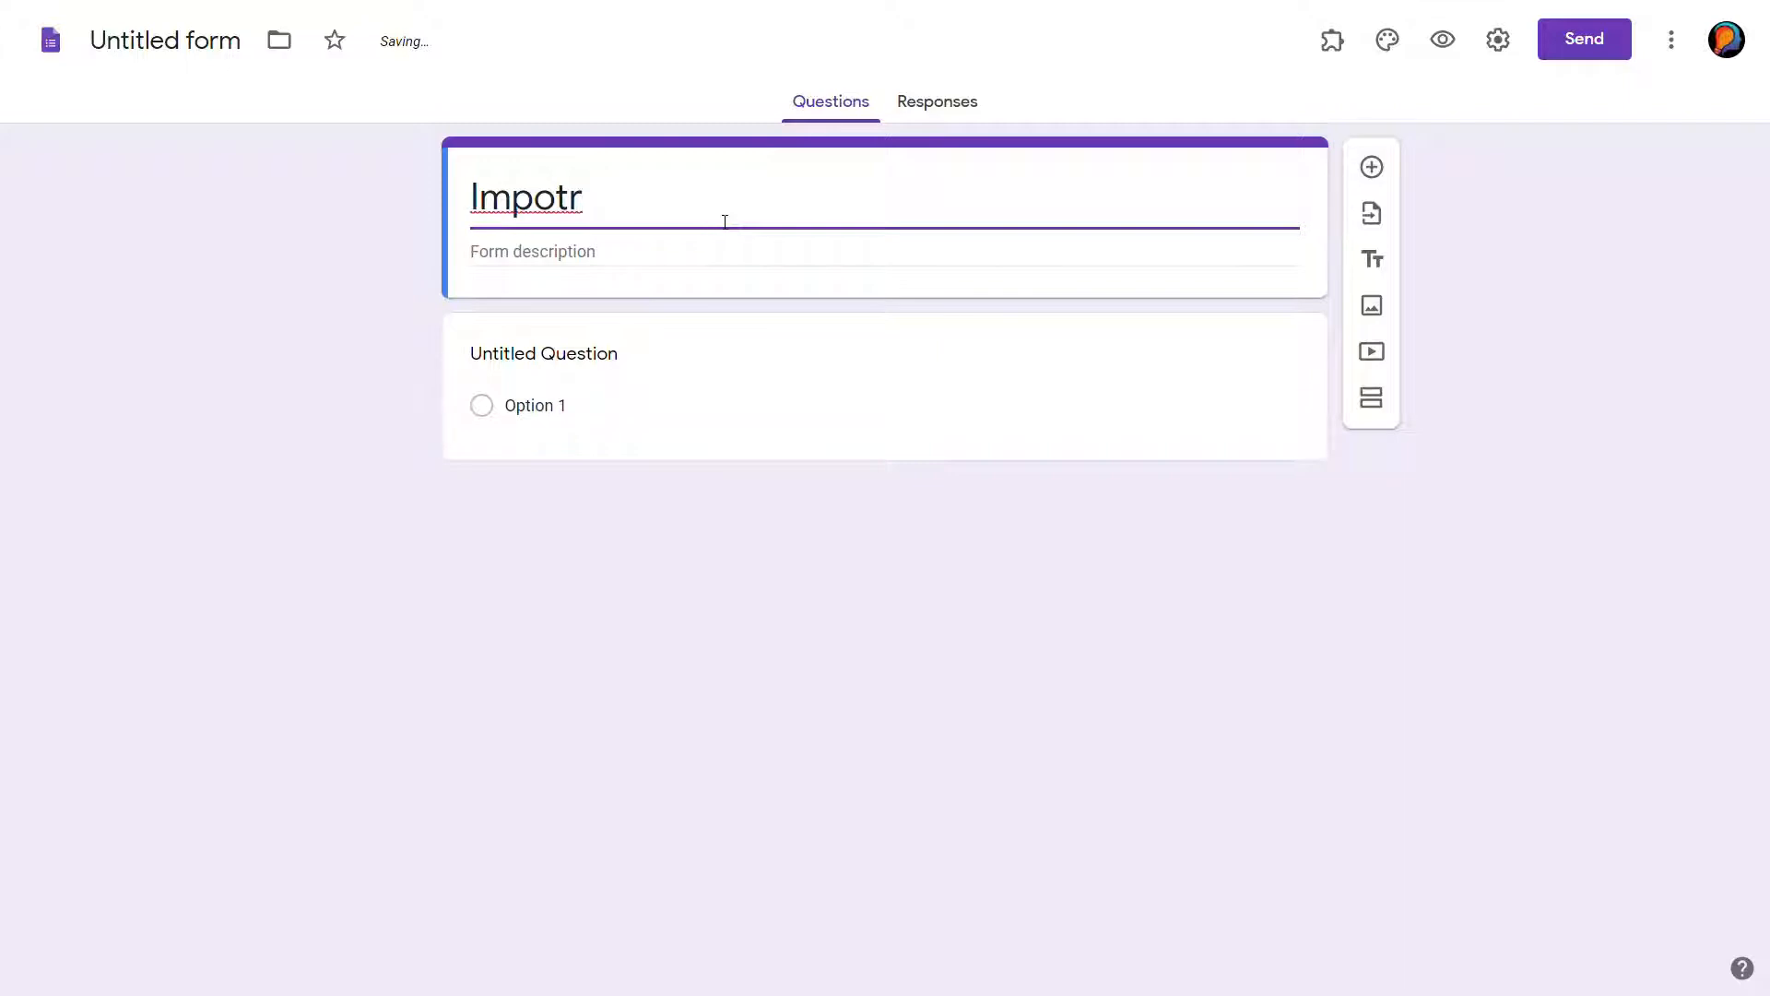
{"action": "key", "text": "BackSpace"}
{"action": "key", "text": "BackSpace"}
{"action": "type", "text": "rtant Dates"}
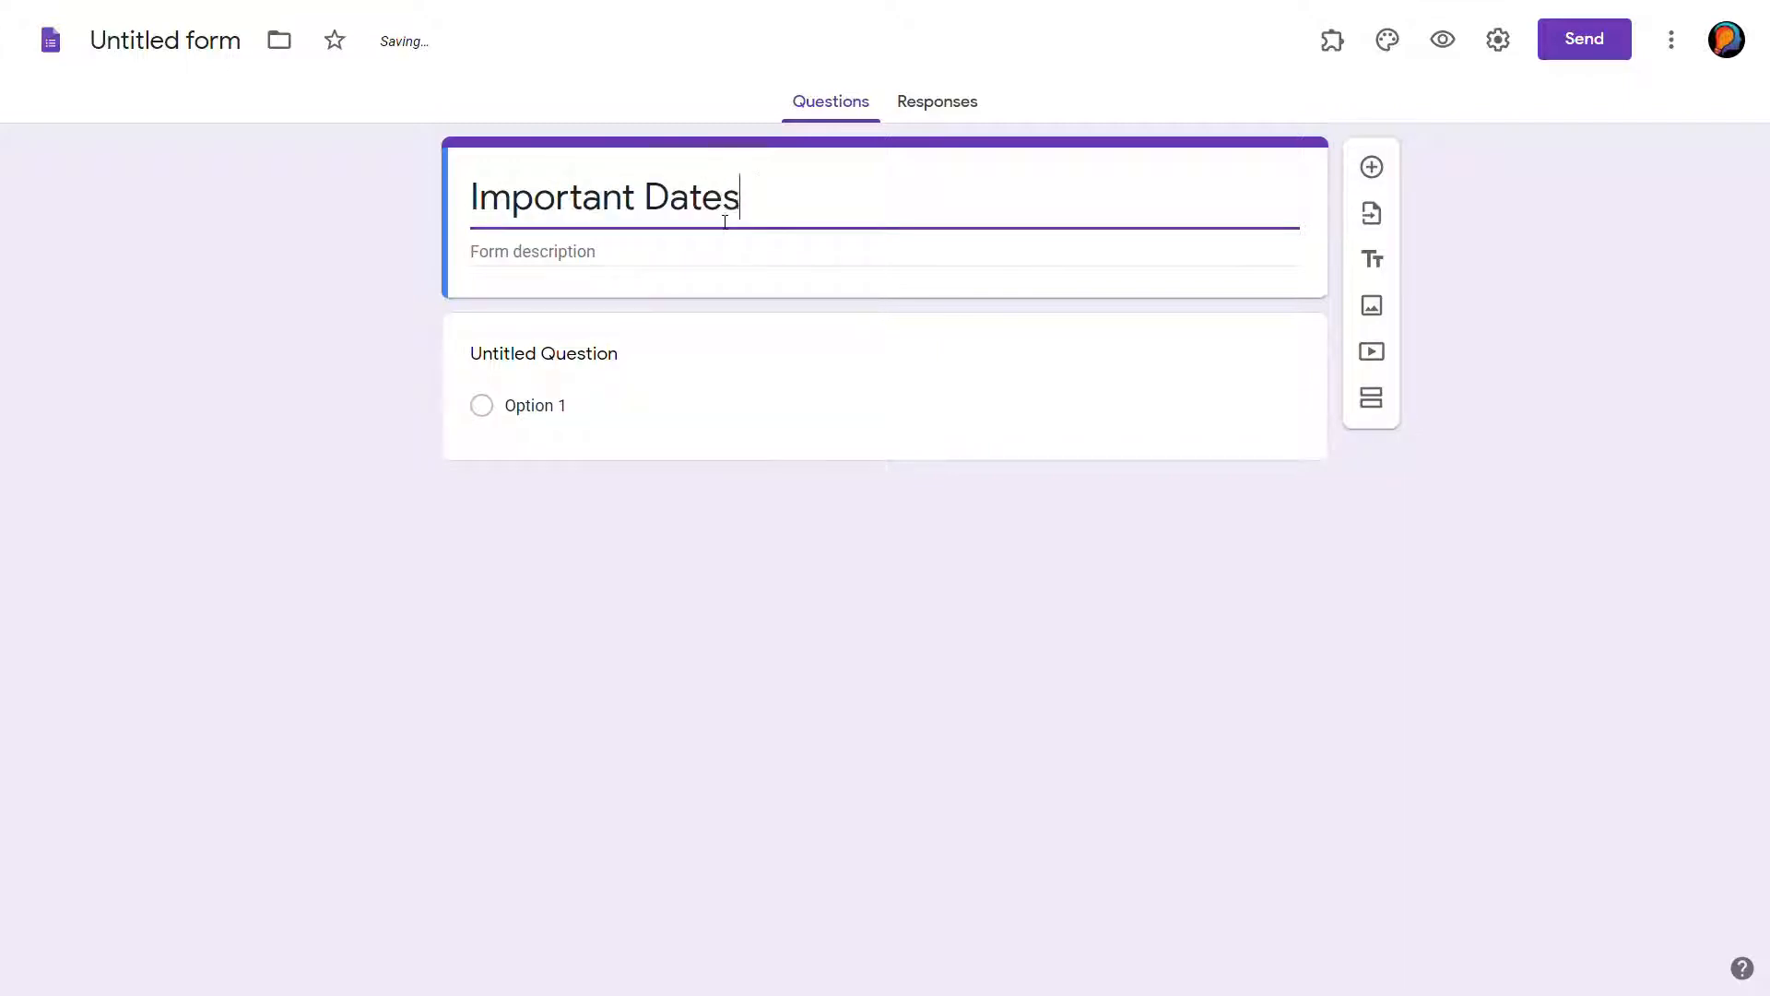
Enter the form description "This quiz contains questions with multiple options Answer them carefully."
{"action": "left_click", "coordinate": [708, 255]}
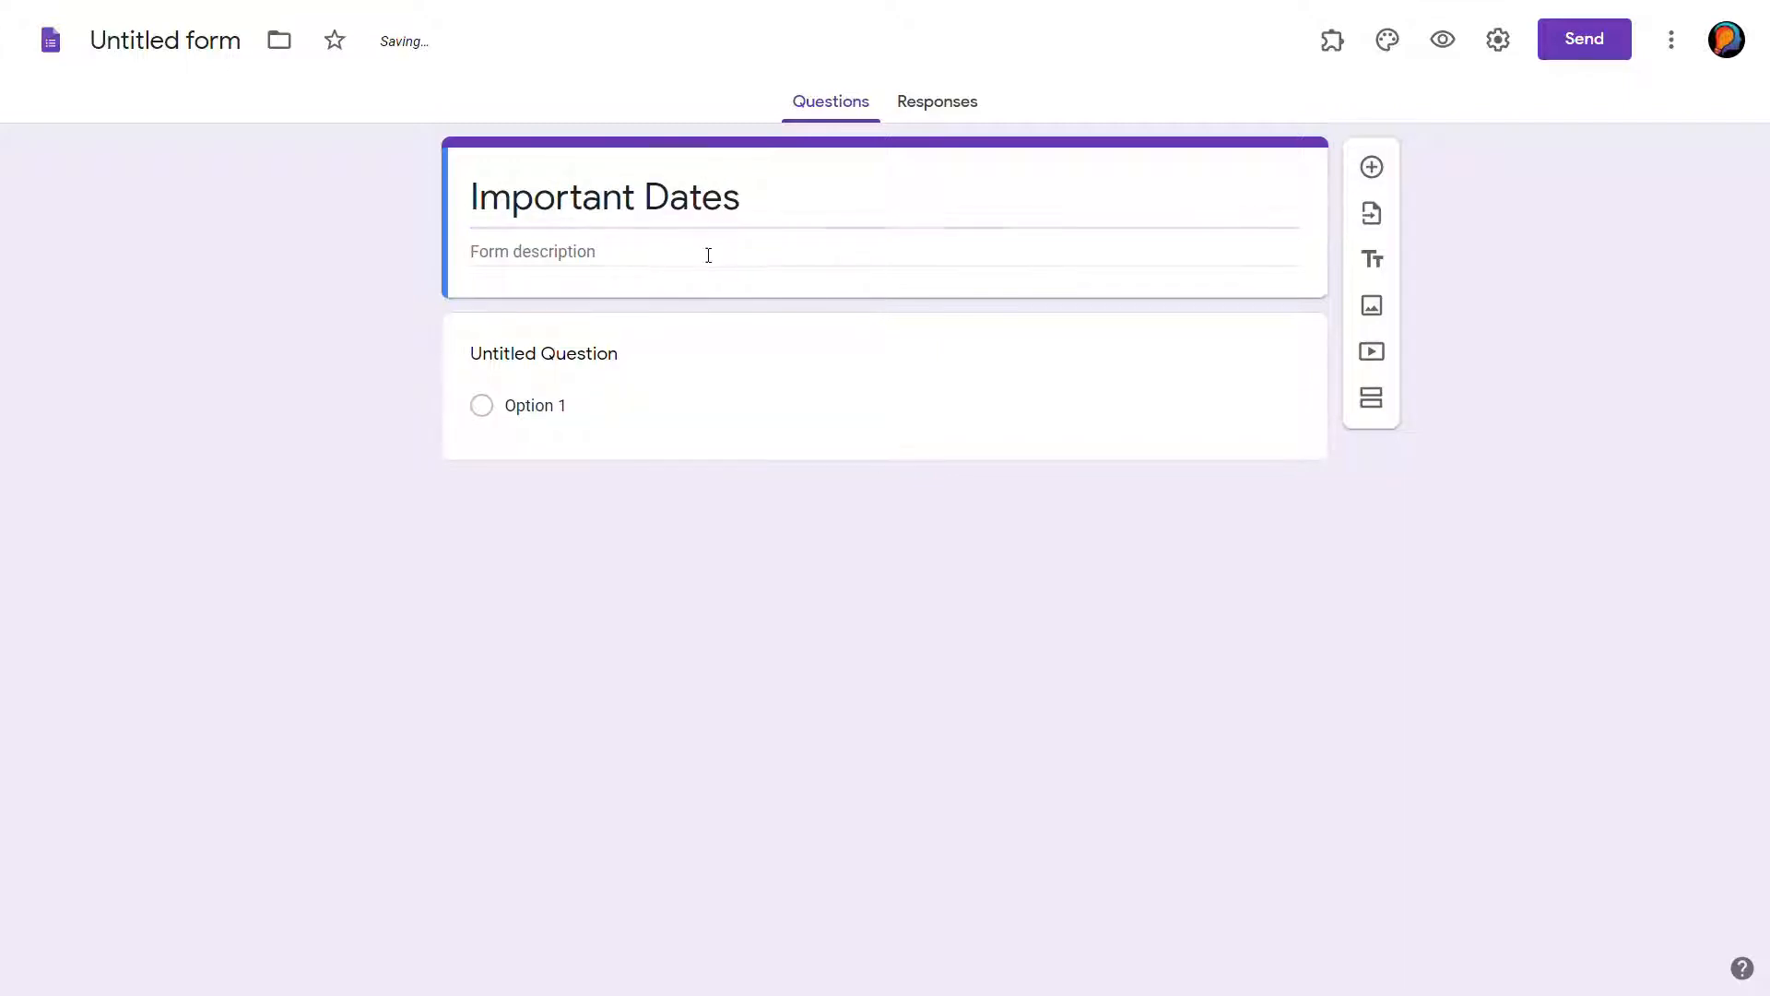
{"action": "left_click", "coordinate": [697, 261]}
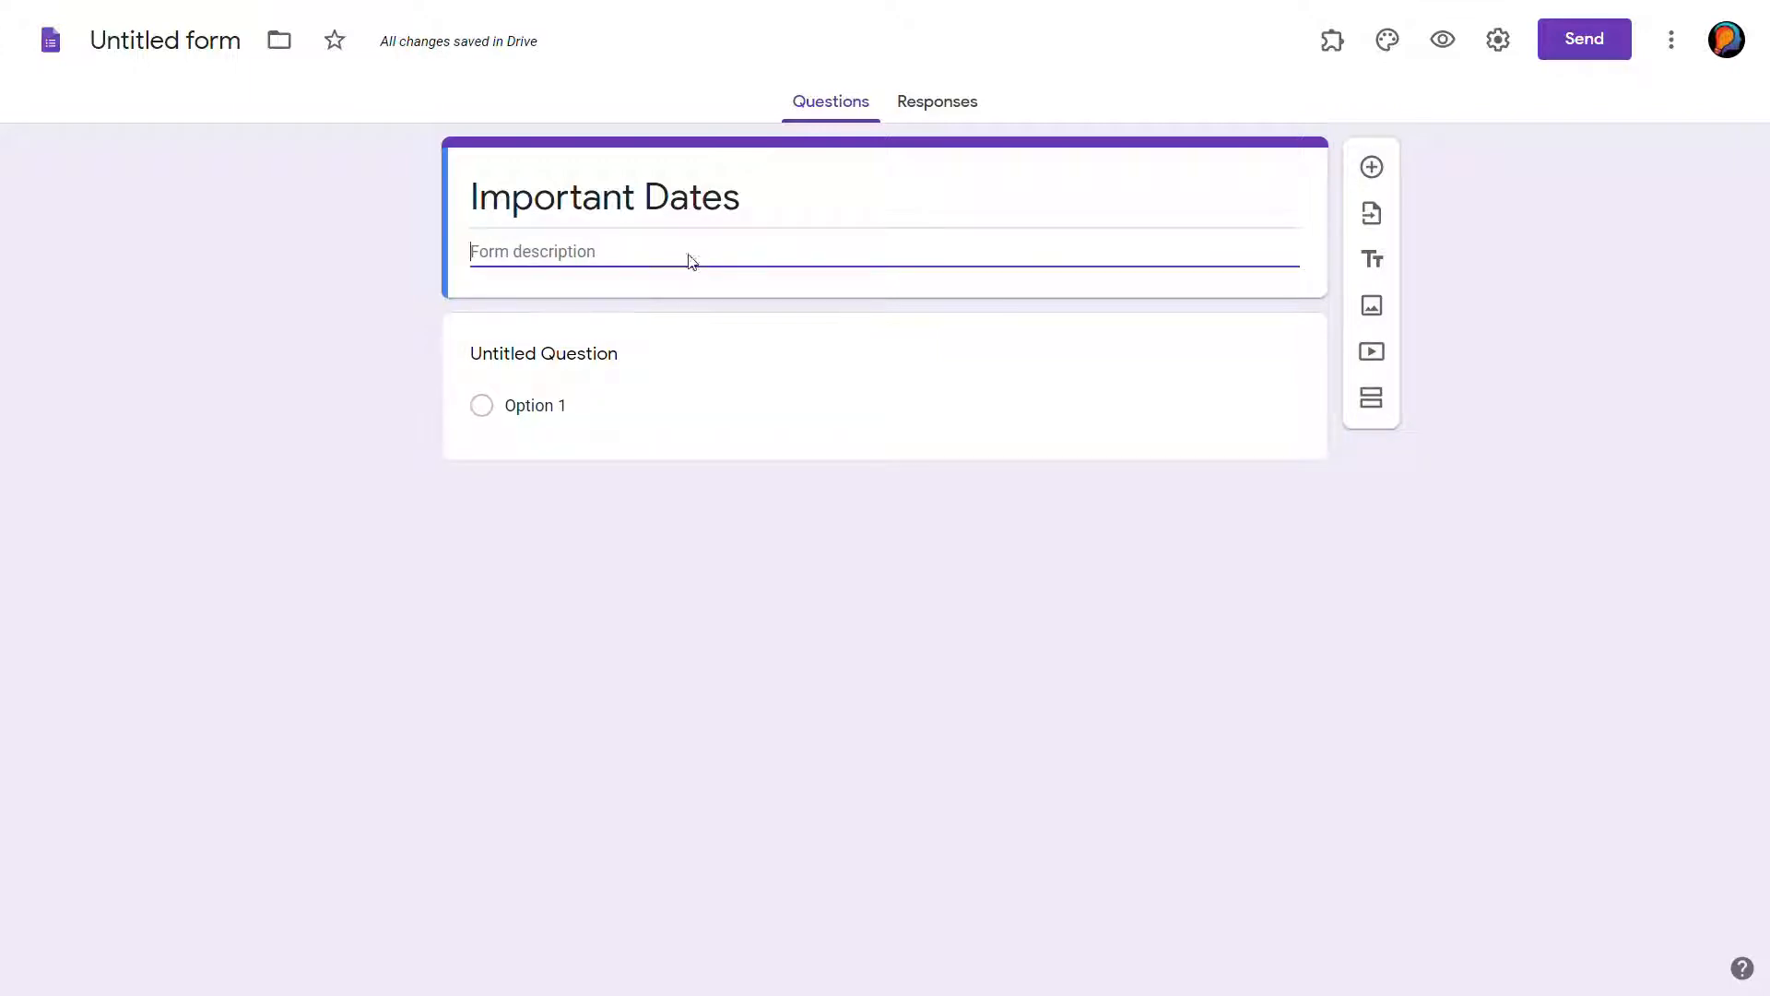
{"action": "type", "text": "T"}
{"action": "key", "text": "BackSpace"}
{"action": "type", "text": "each"}
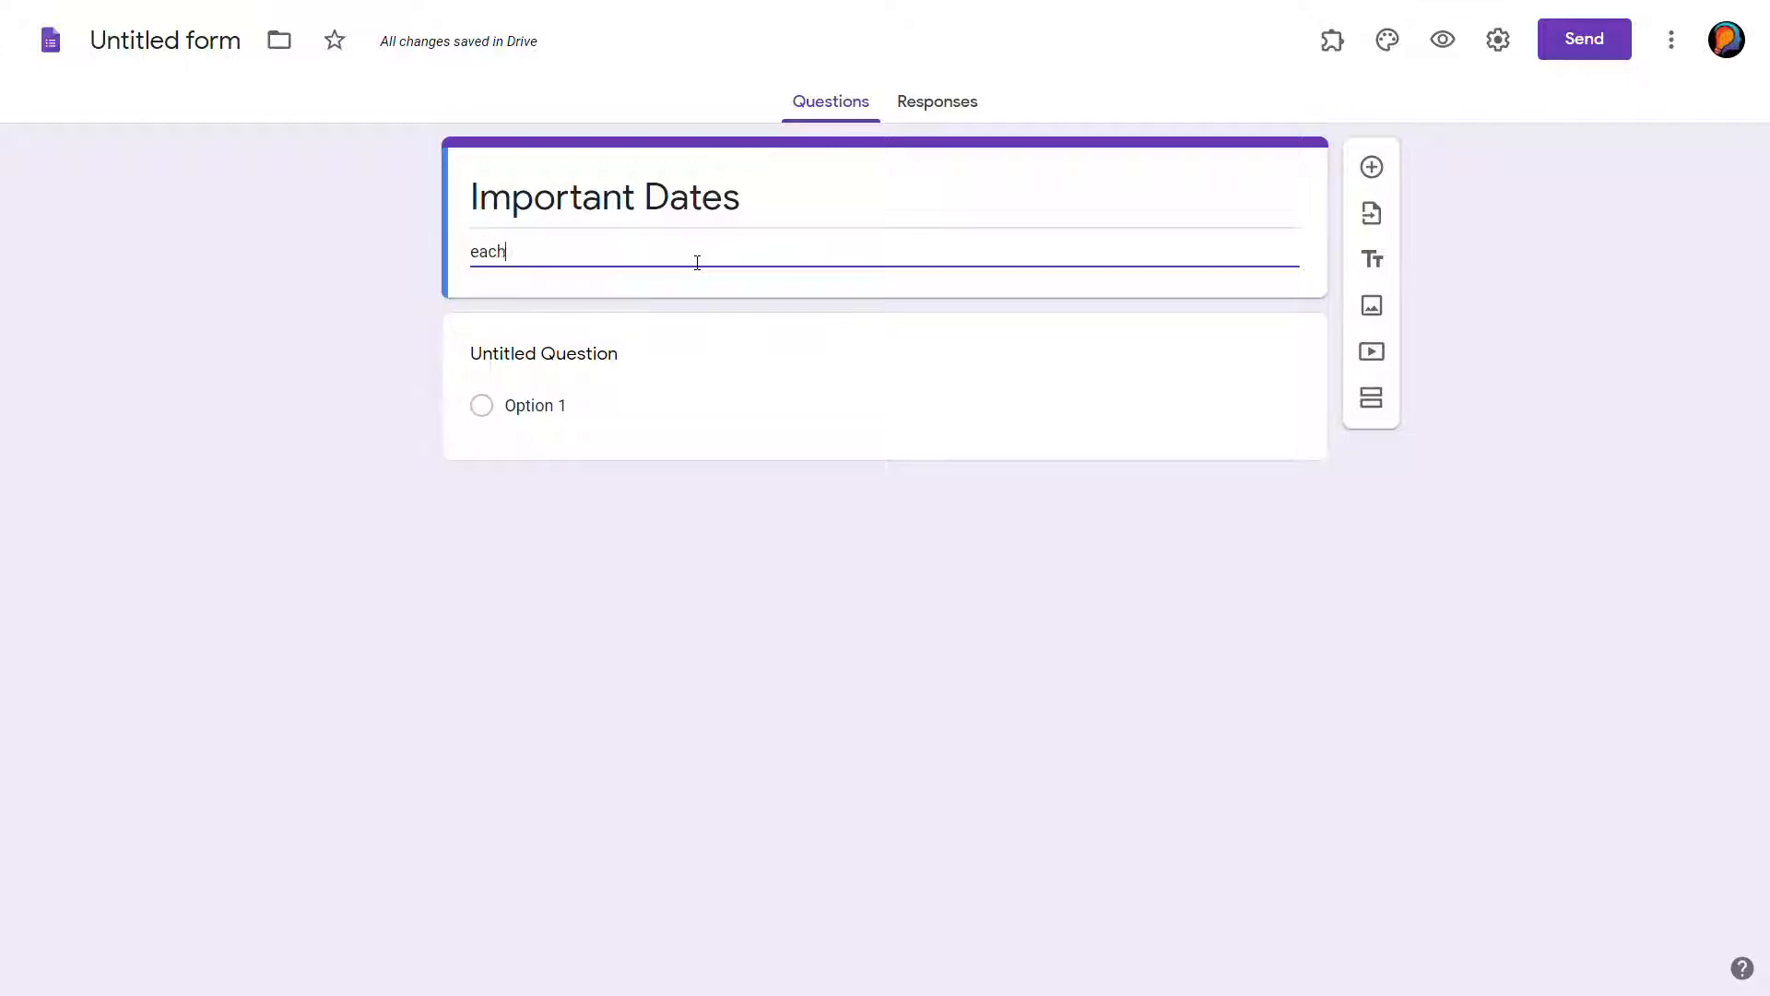
{"action": "key", "text": "BackSpace"}
{"action": "key", "text": "BackSpace"}
{"action": "key", "text": "BackSpace"}
{"action": "key", "text": "BackSpace"}
{"action": "type", "text": "This qu"}
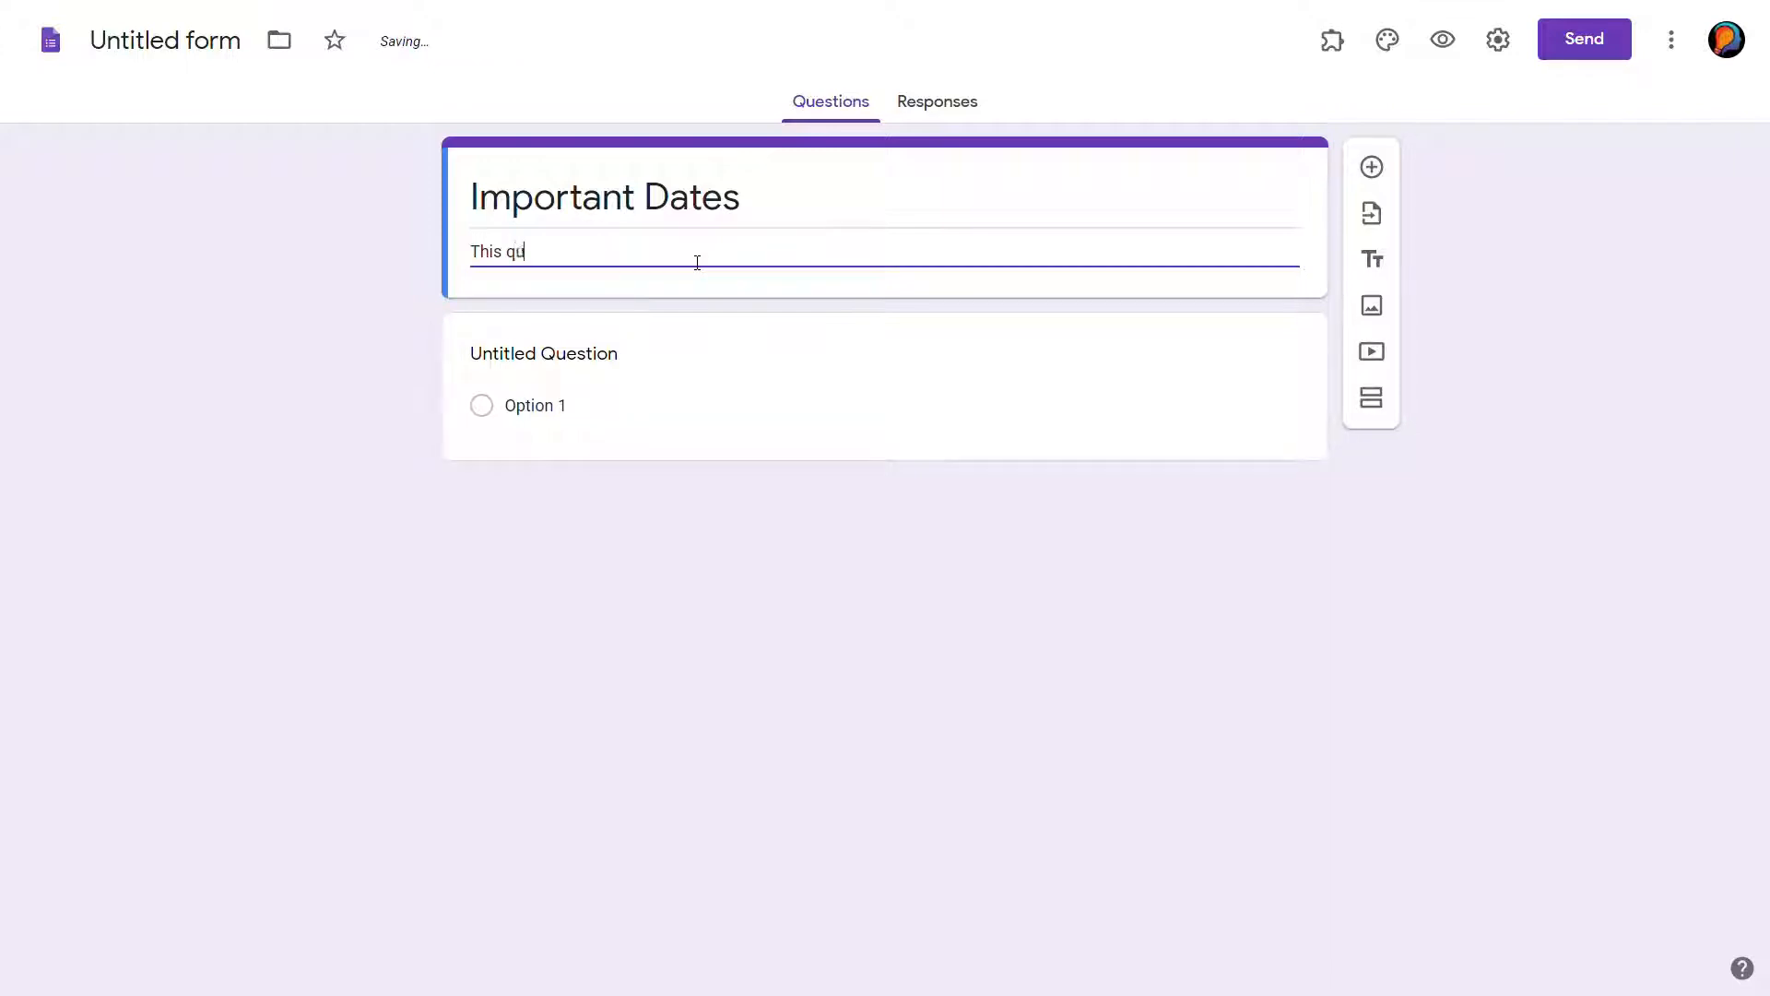
{"action": "type", "text": "iz contains q"}
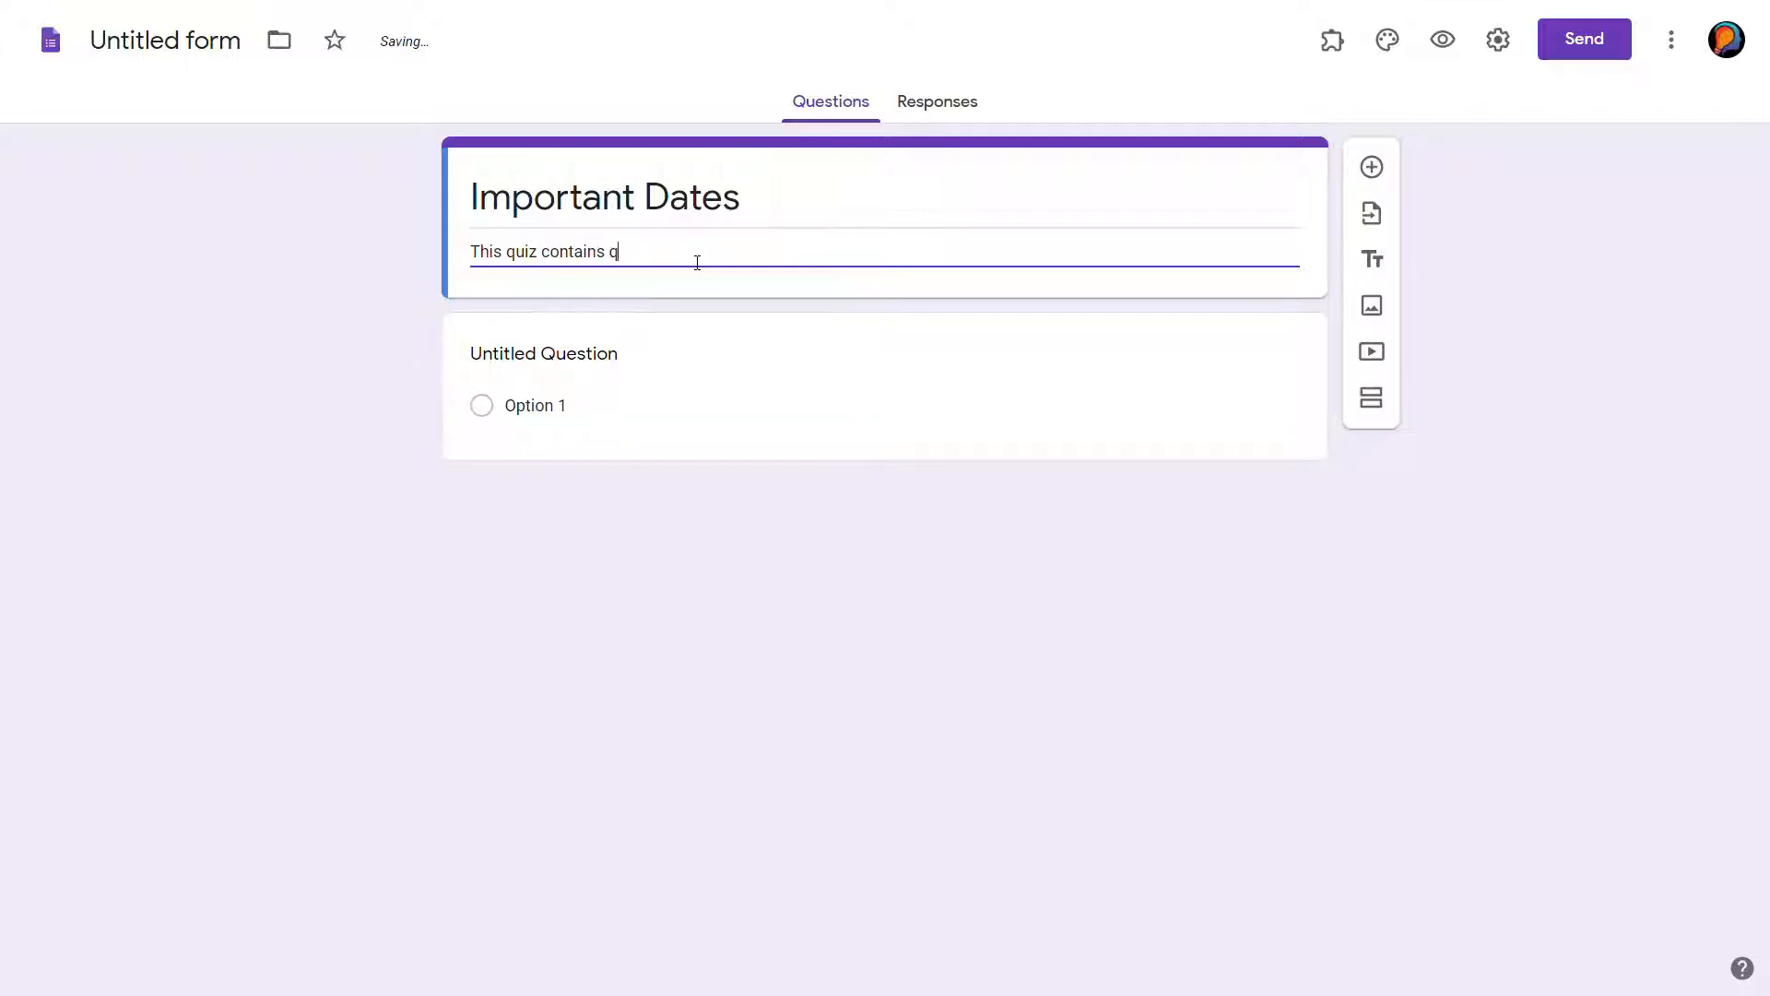
{"action": "type", "text": "uestions "}
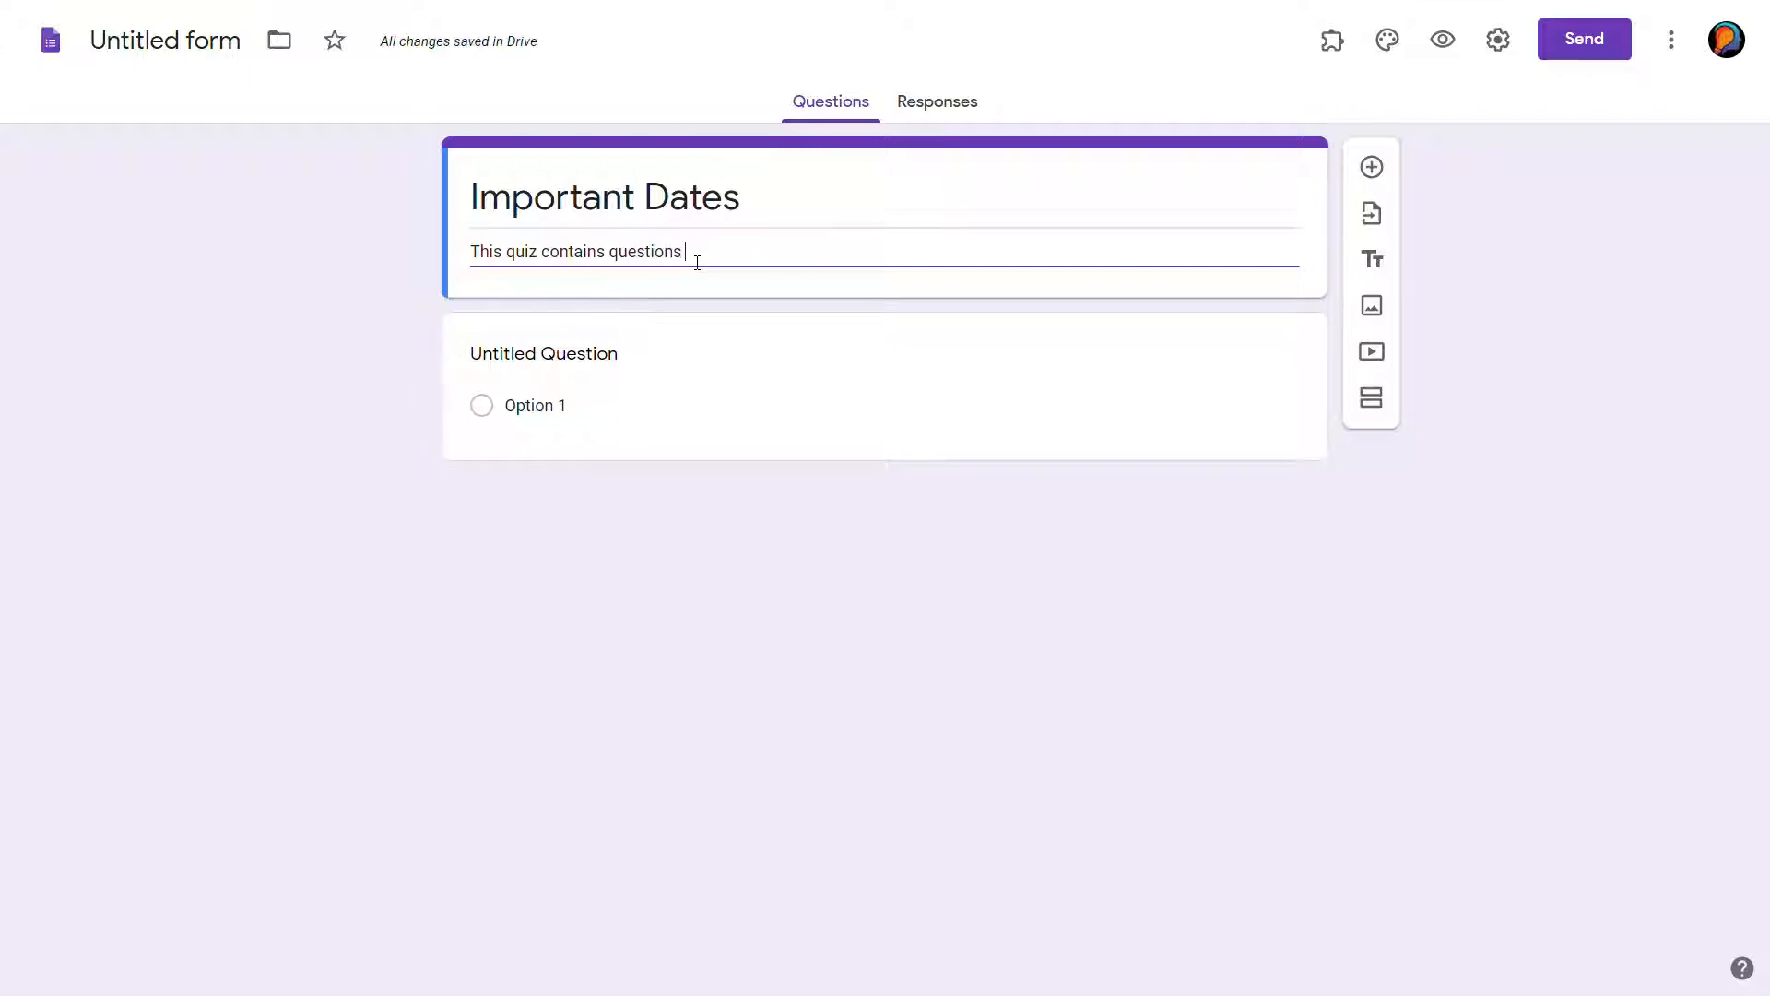
{"action": "type", "text": "with multip"}
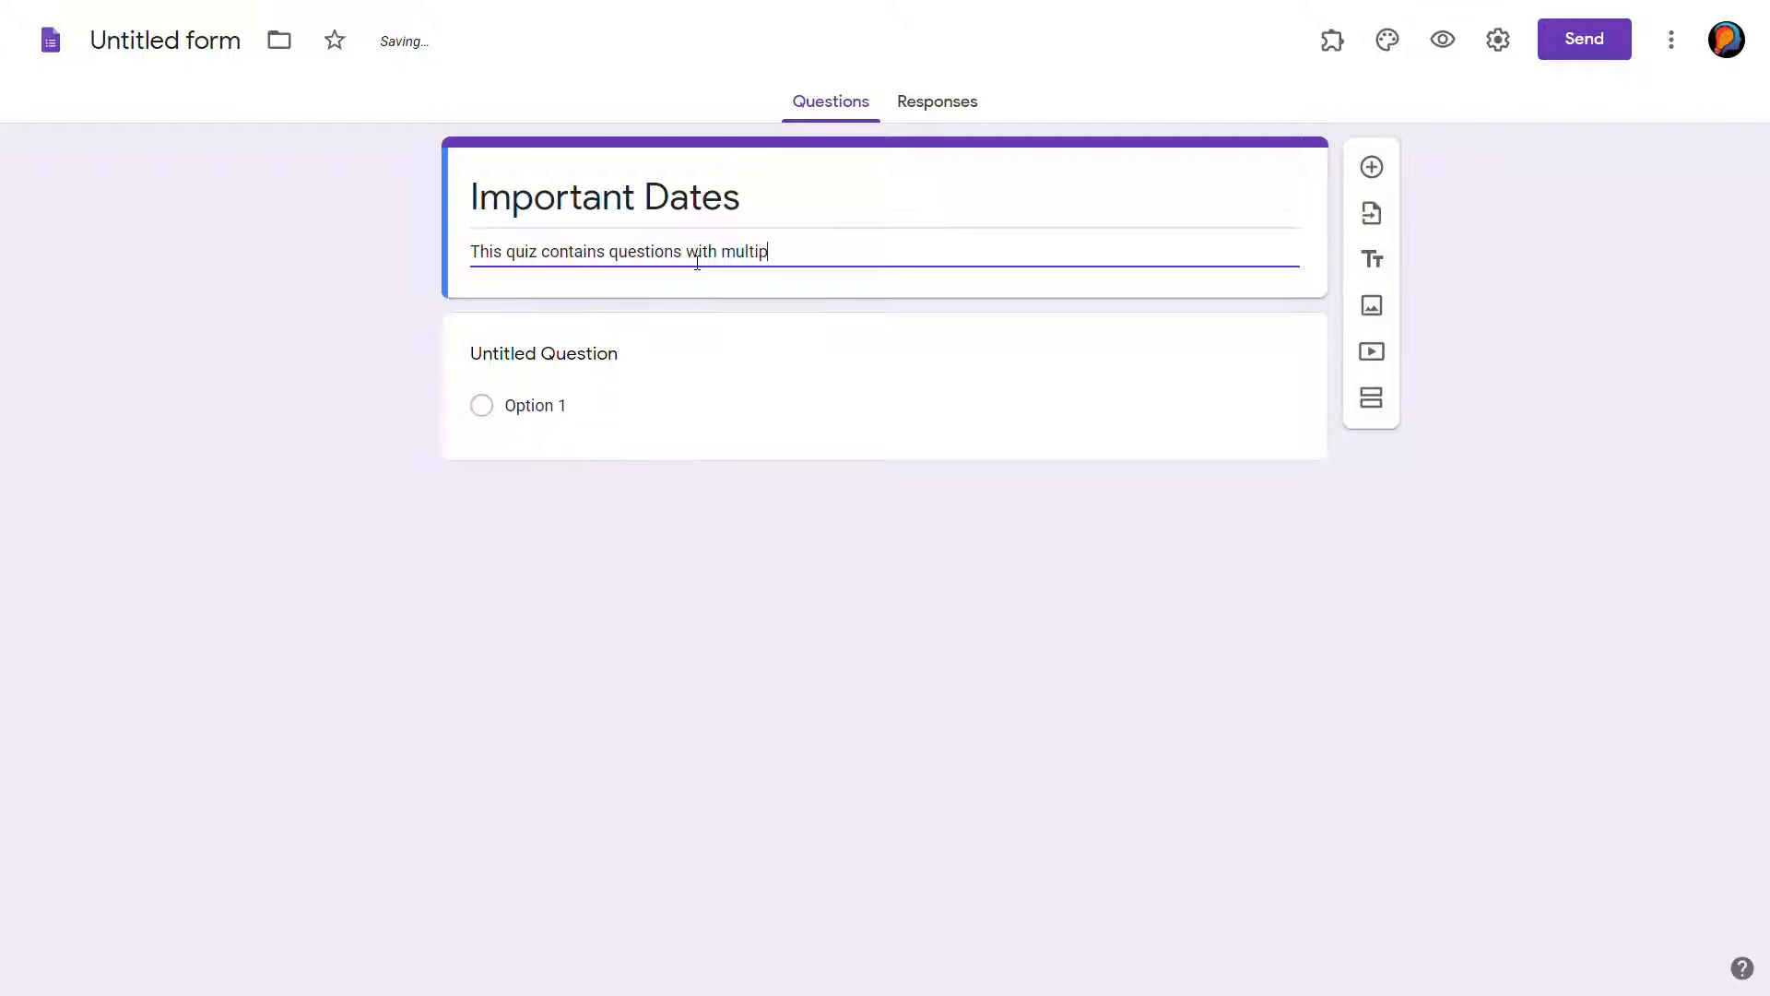
{"action": "type", "text": "le options Answer them"}
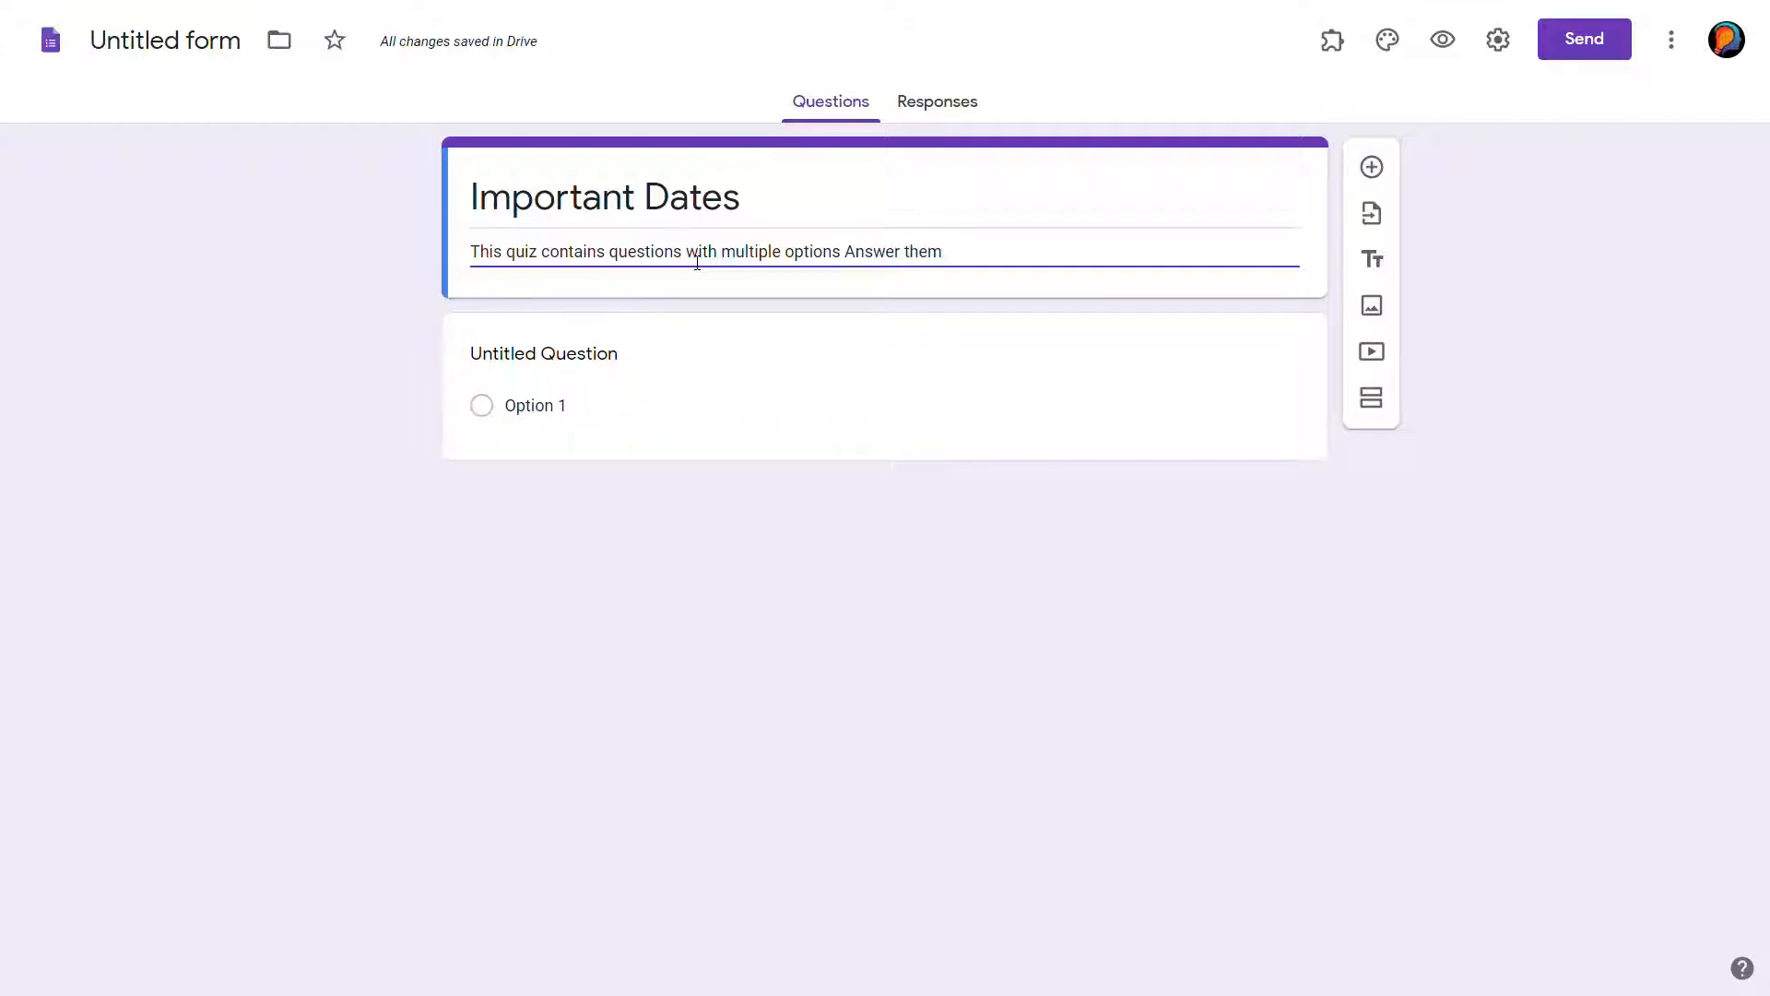
{"action": "type", "text": ", carefully ."}
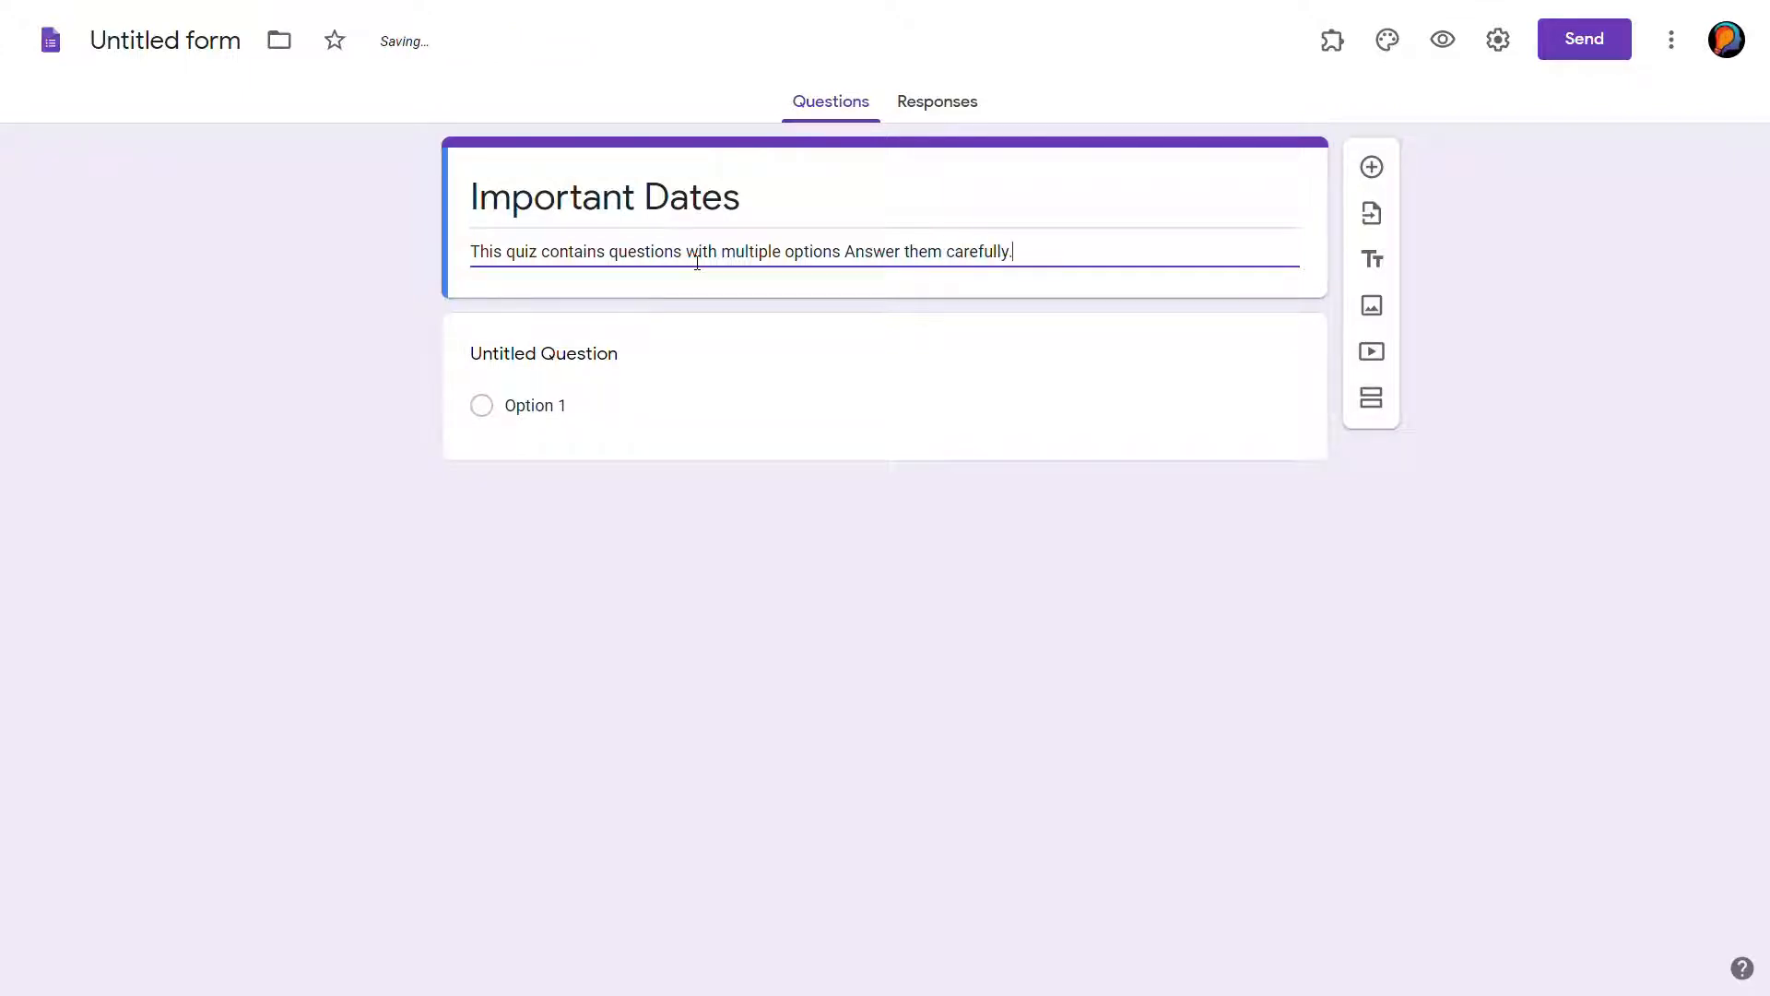
{"action": "left_click", "coordinate": [653, 365]}
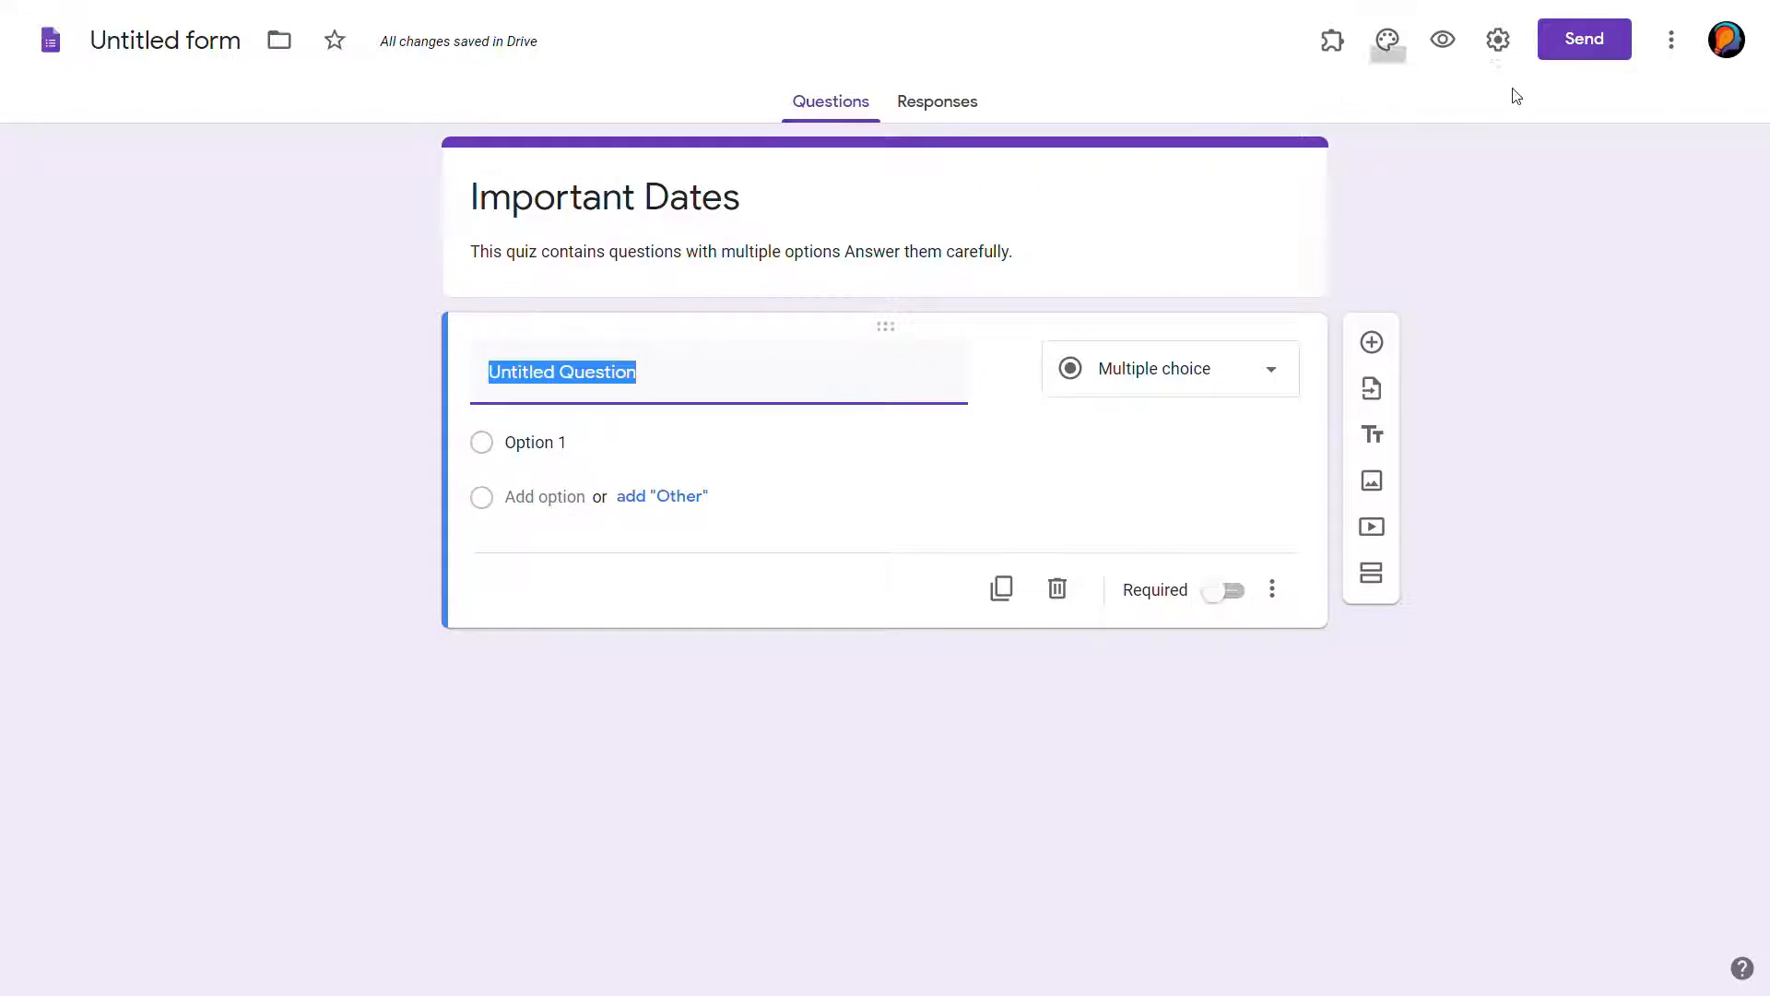
In the form's general settings, turn on collecting email addresses and limit each respondent to 1 response
{"action": "left_click", "coordinate": [1504, 54]}
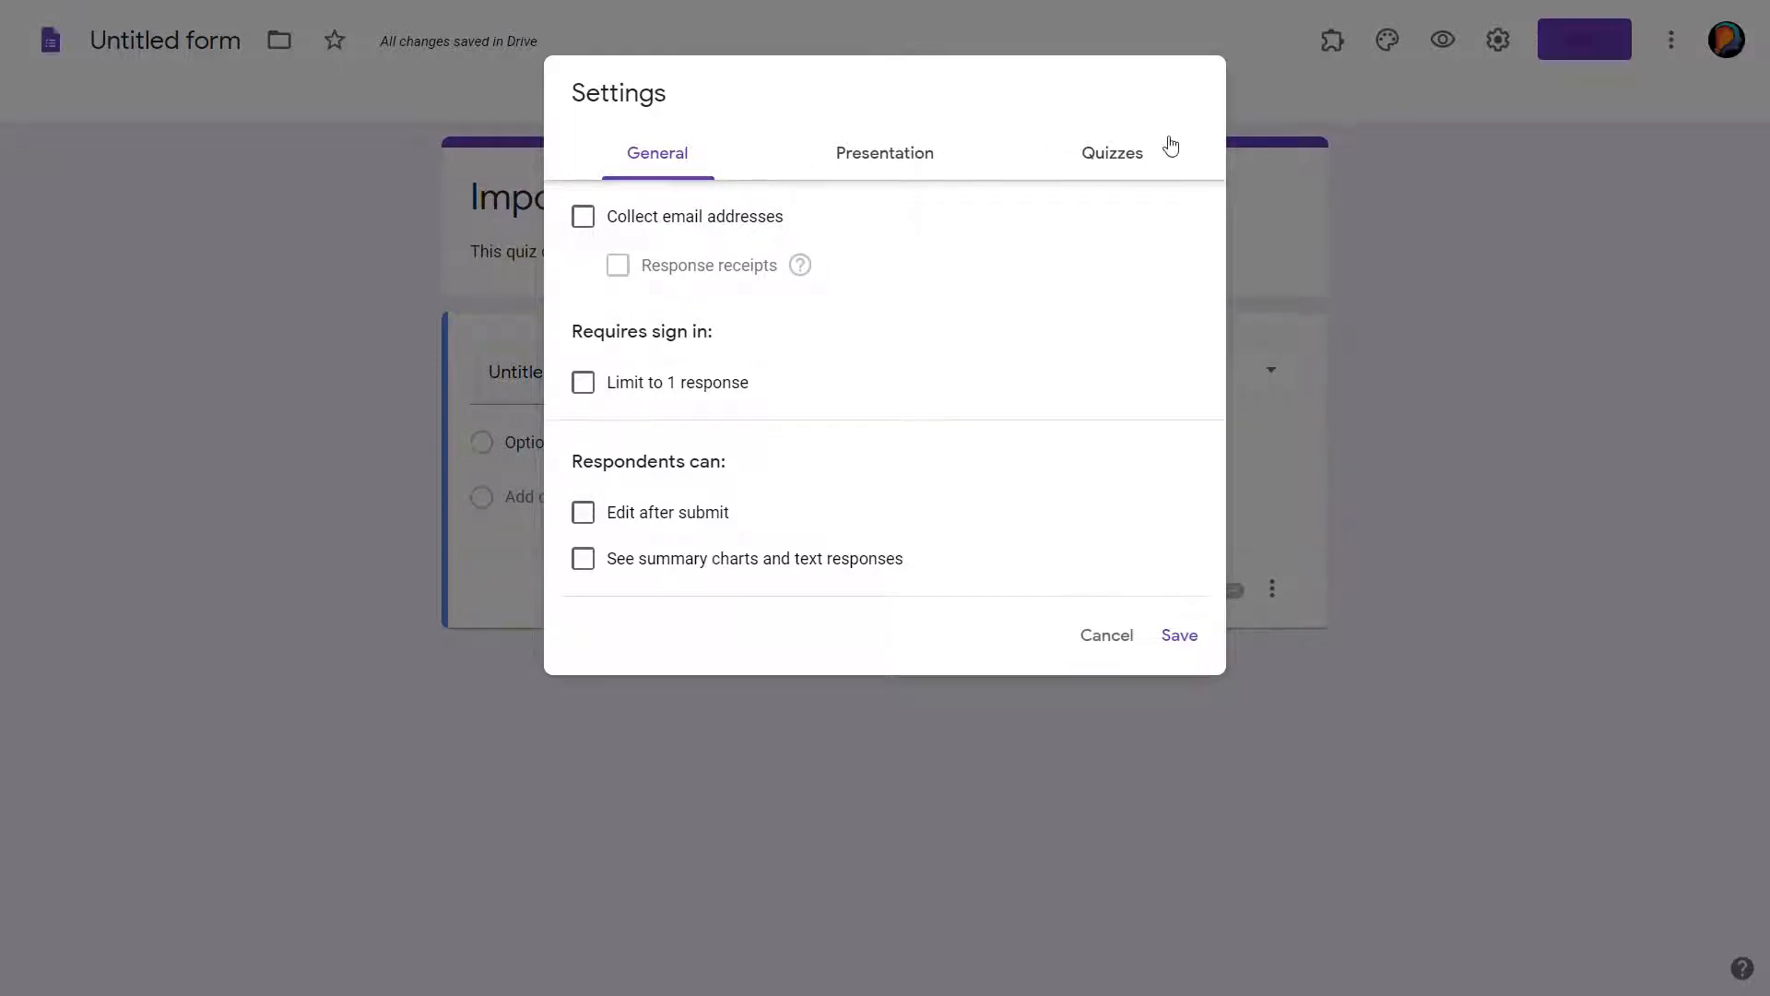
{"action": "left_click", "coordinate": [601, 219]}
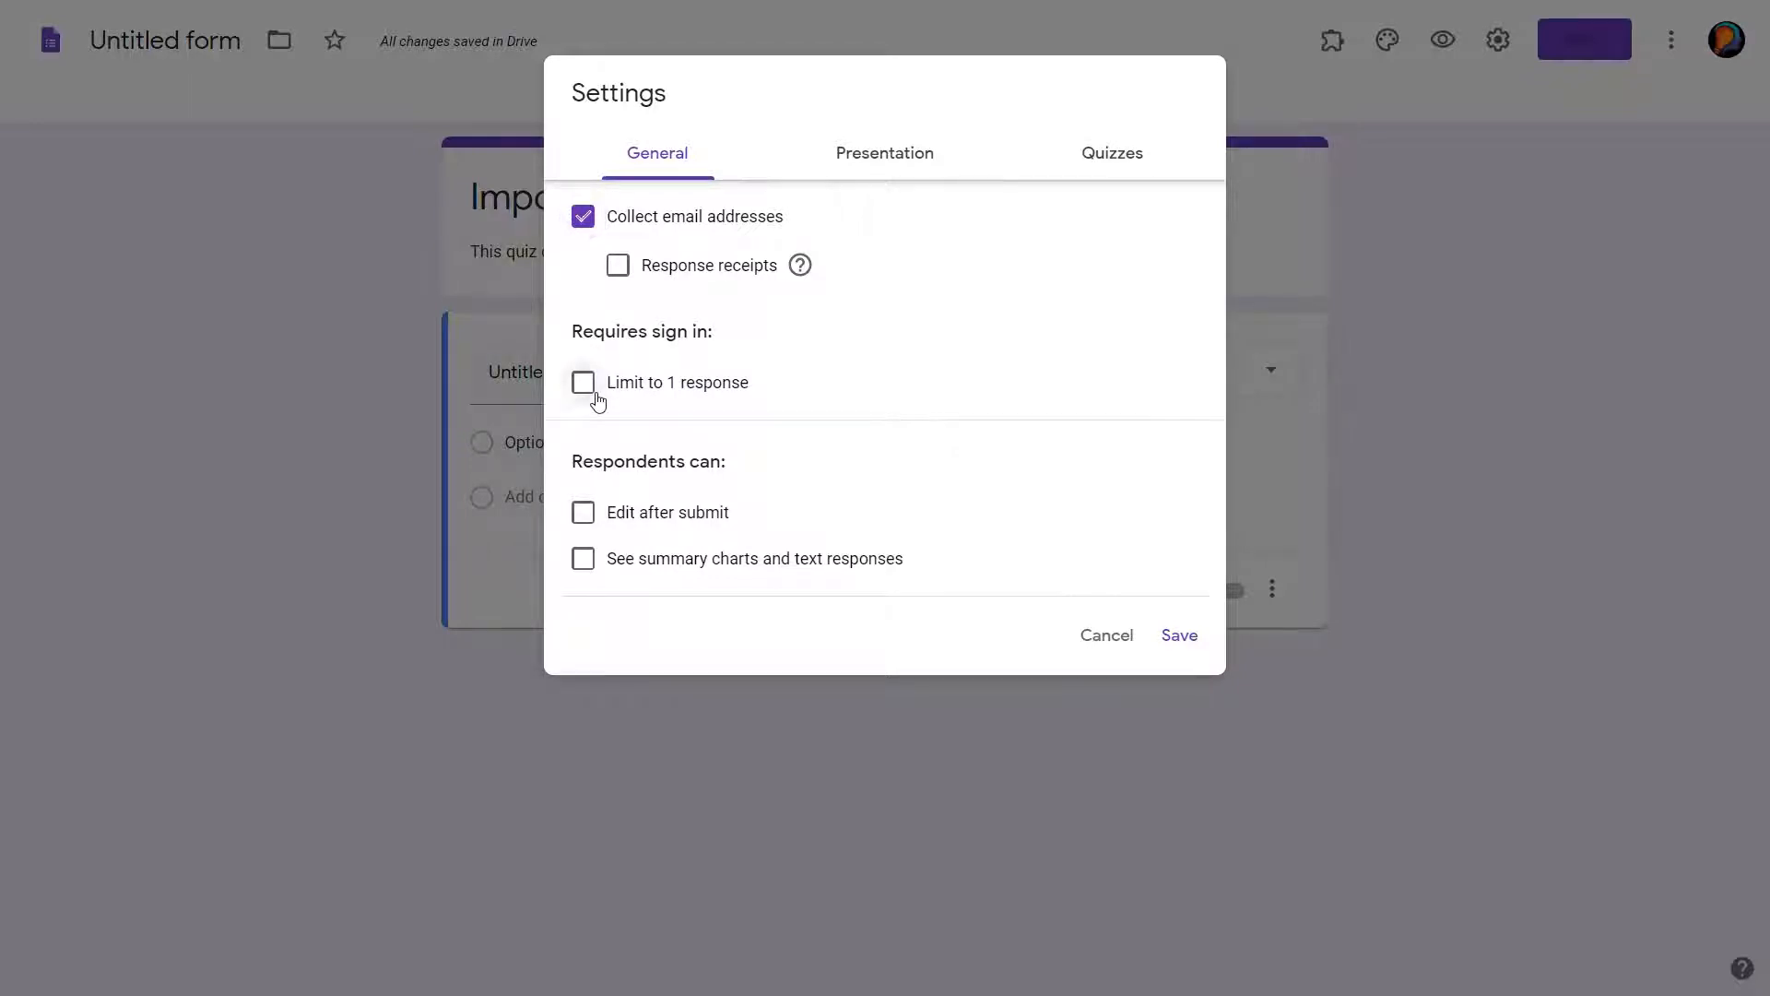
{"action": "left_click", "coordinate": [596, 397]}
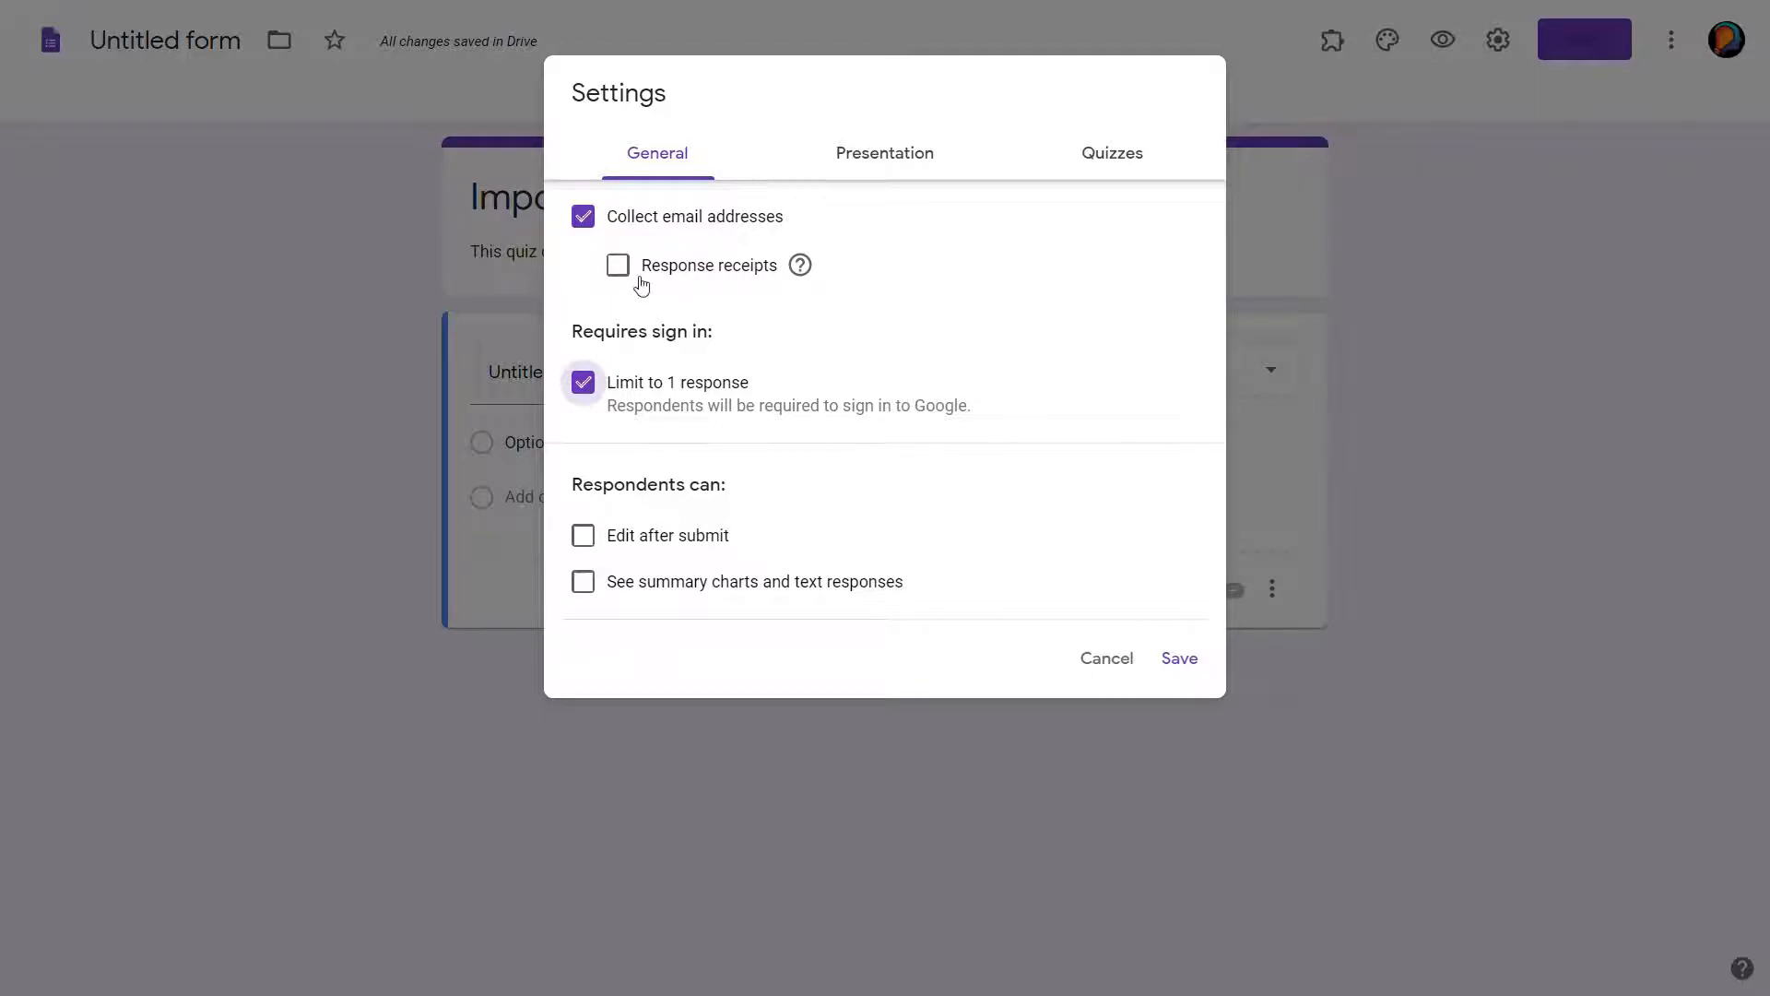
In the presentation settings, enable the progress bar and shuffled question order
{"action": "left_click", "coordinate": [925, 162]}
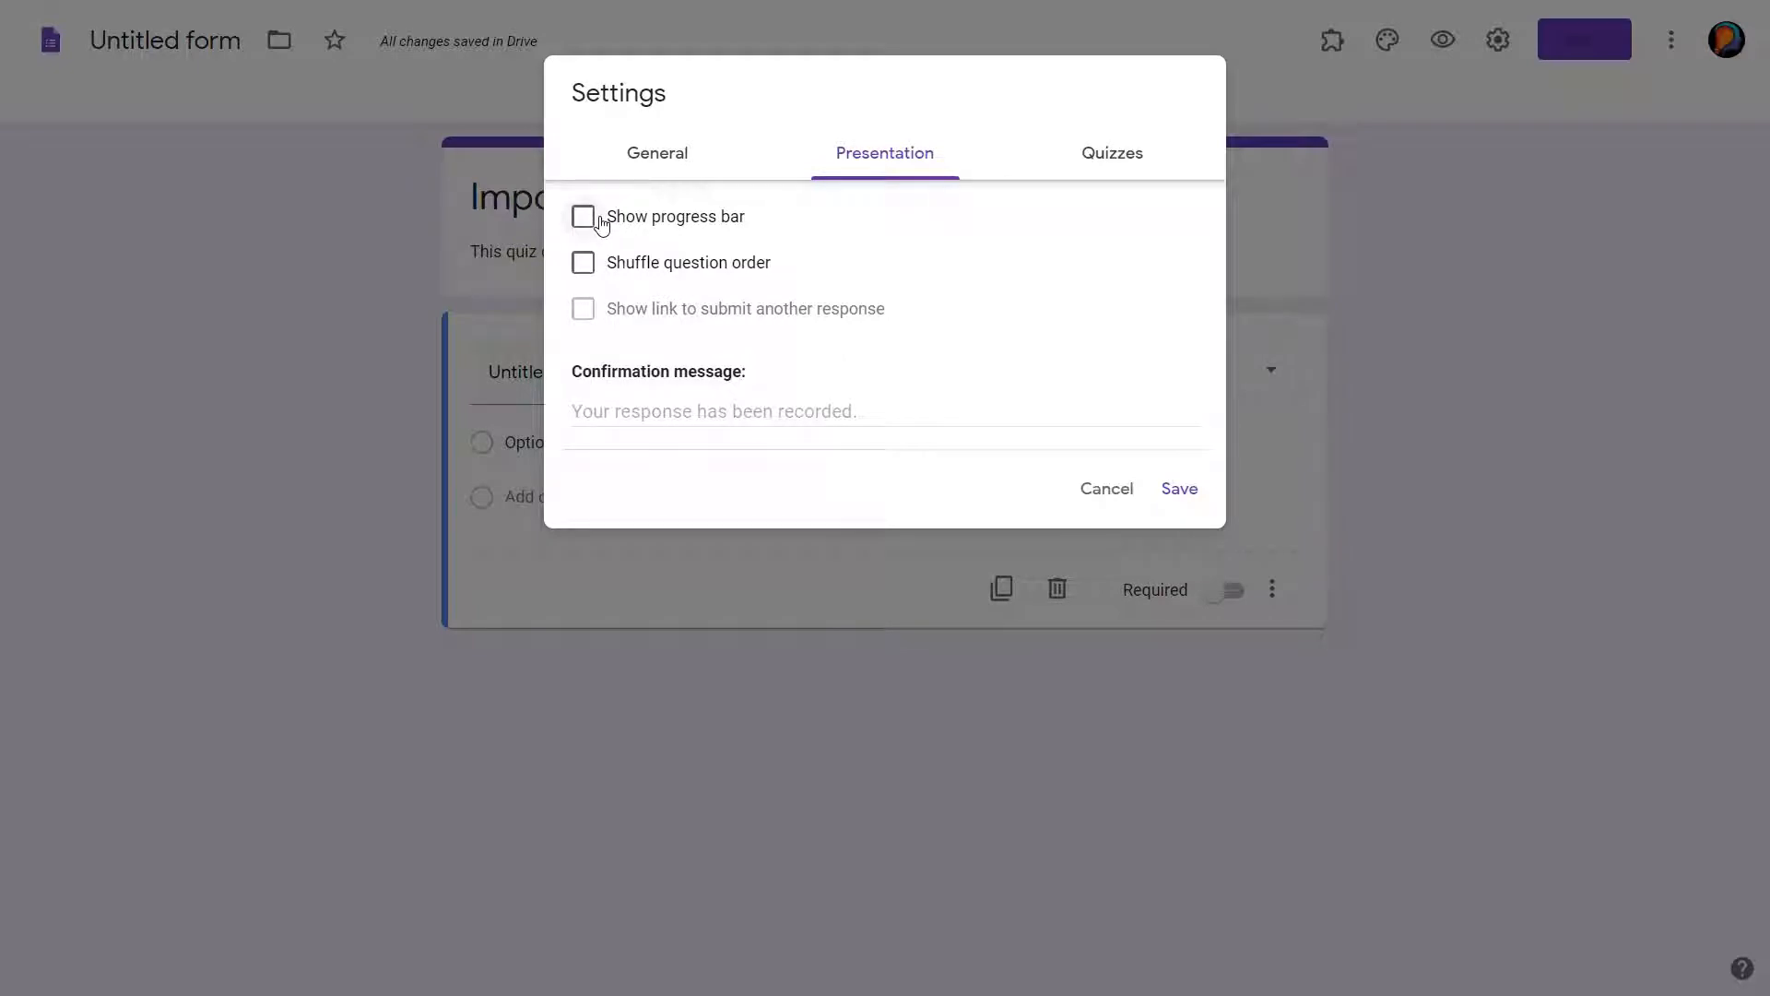
{"action": "left_click", "coordinate": [601, 224]}
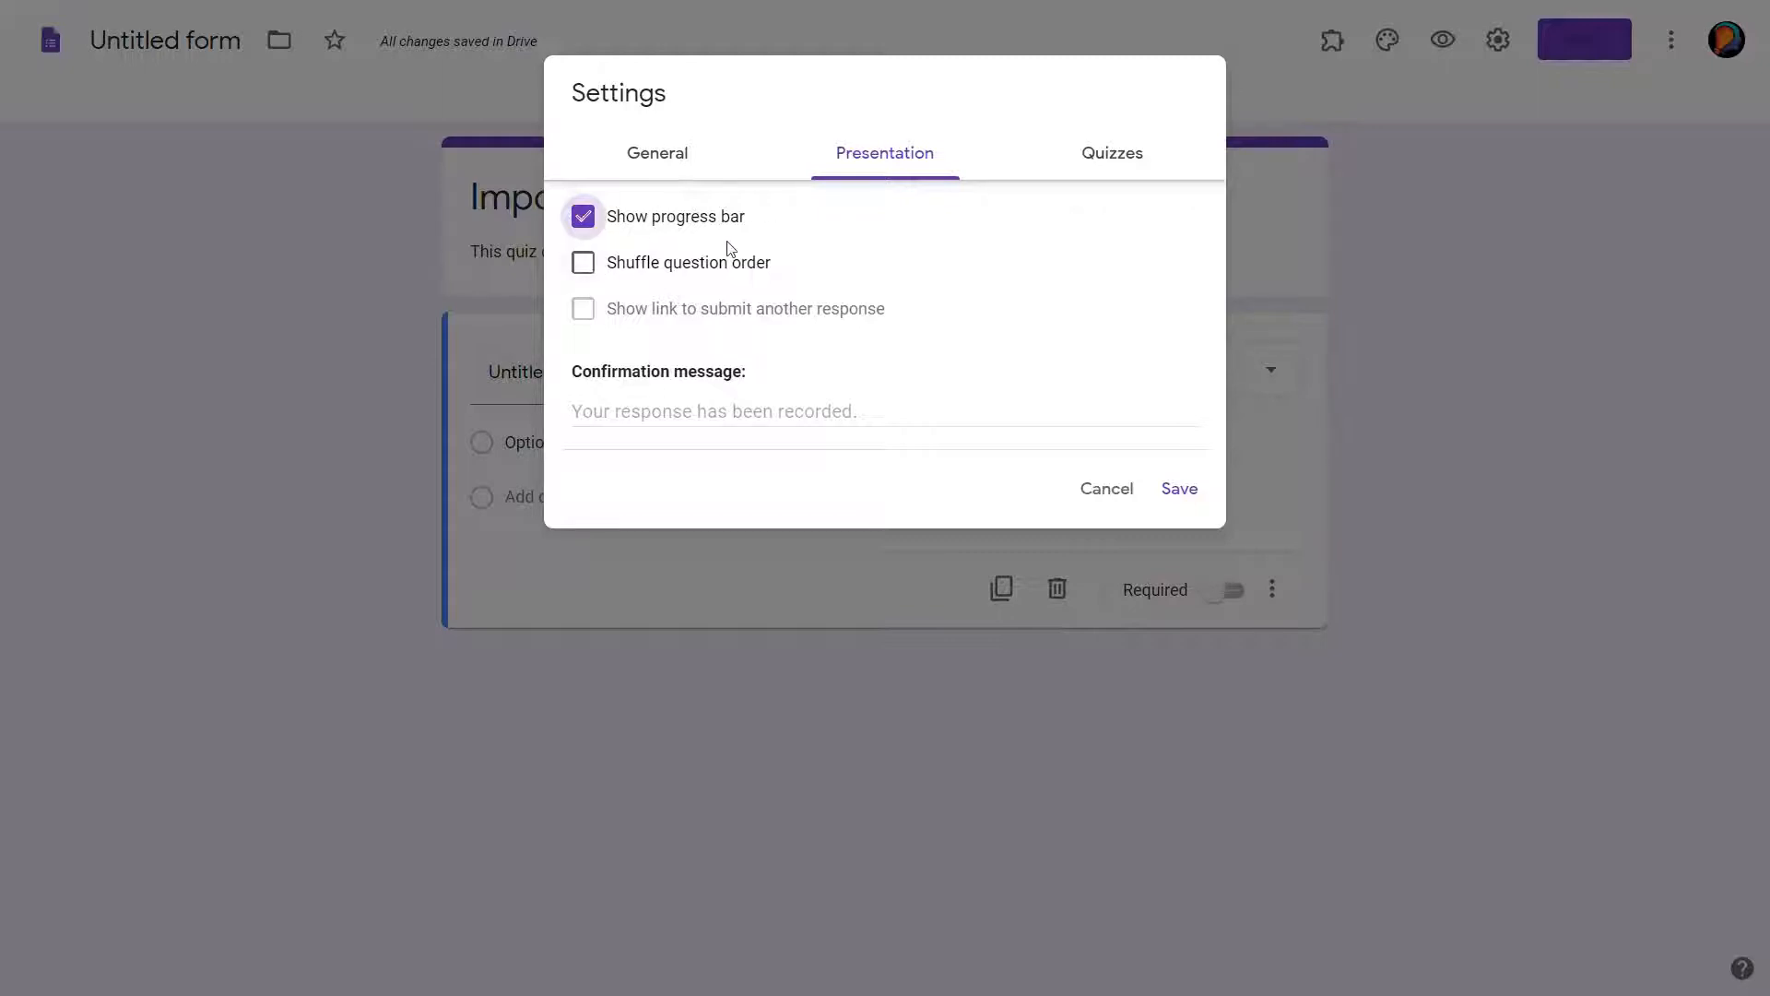
{"action": "left_click", "coordinate": [594, 265]}
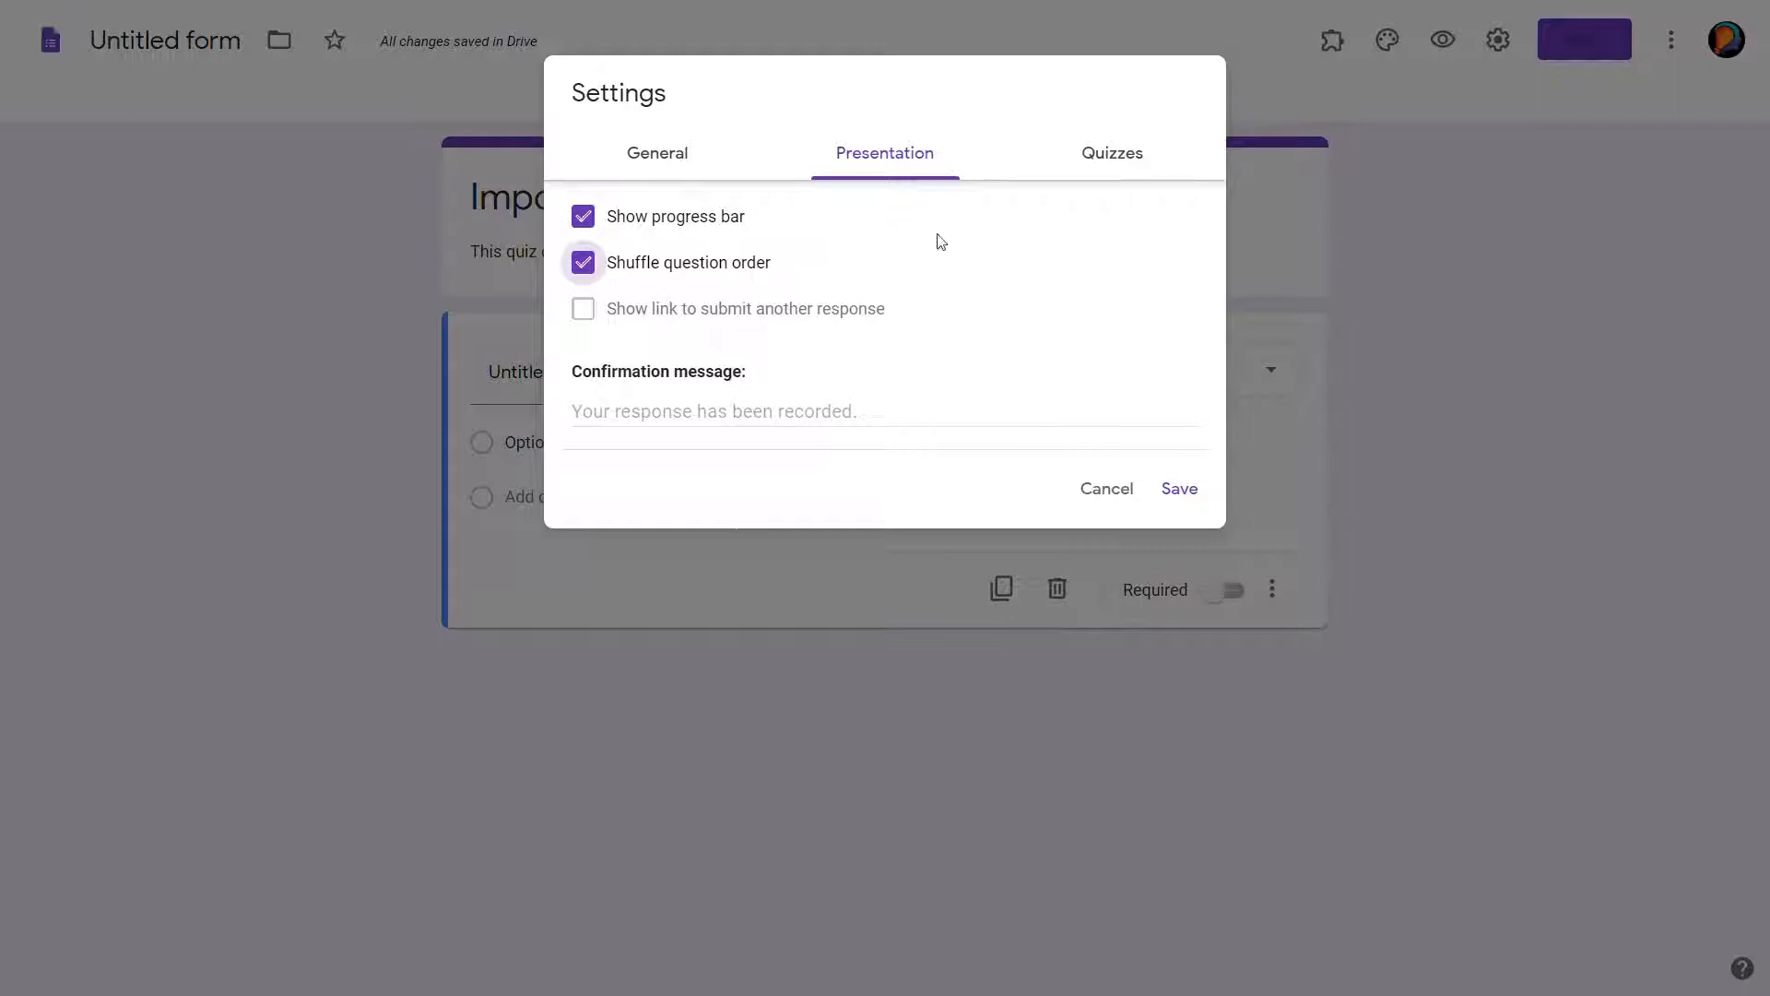
Make the form a quiz and stop respondents from seeing missed questions and correct answers
{"action": "left_click", "coordinate": [1136, 156]}
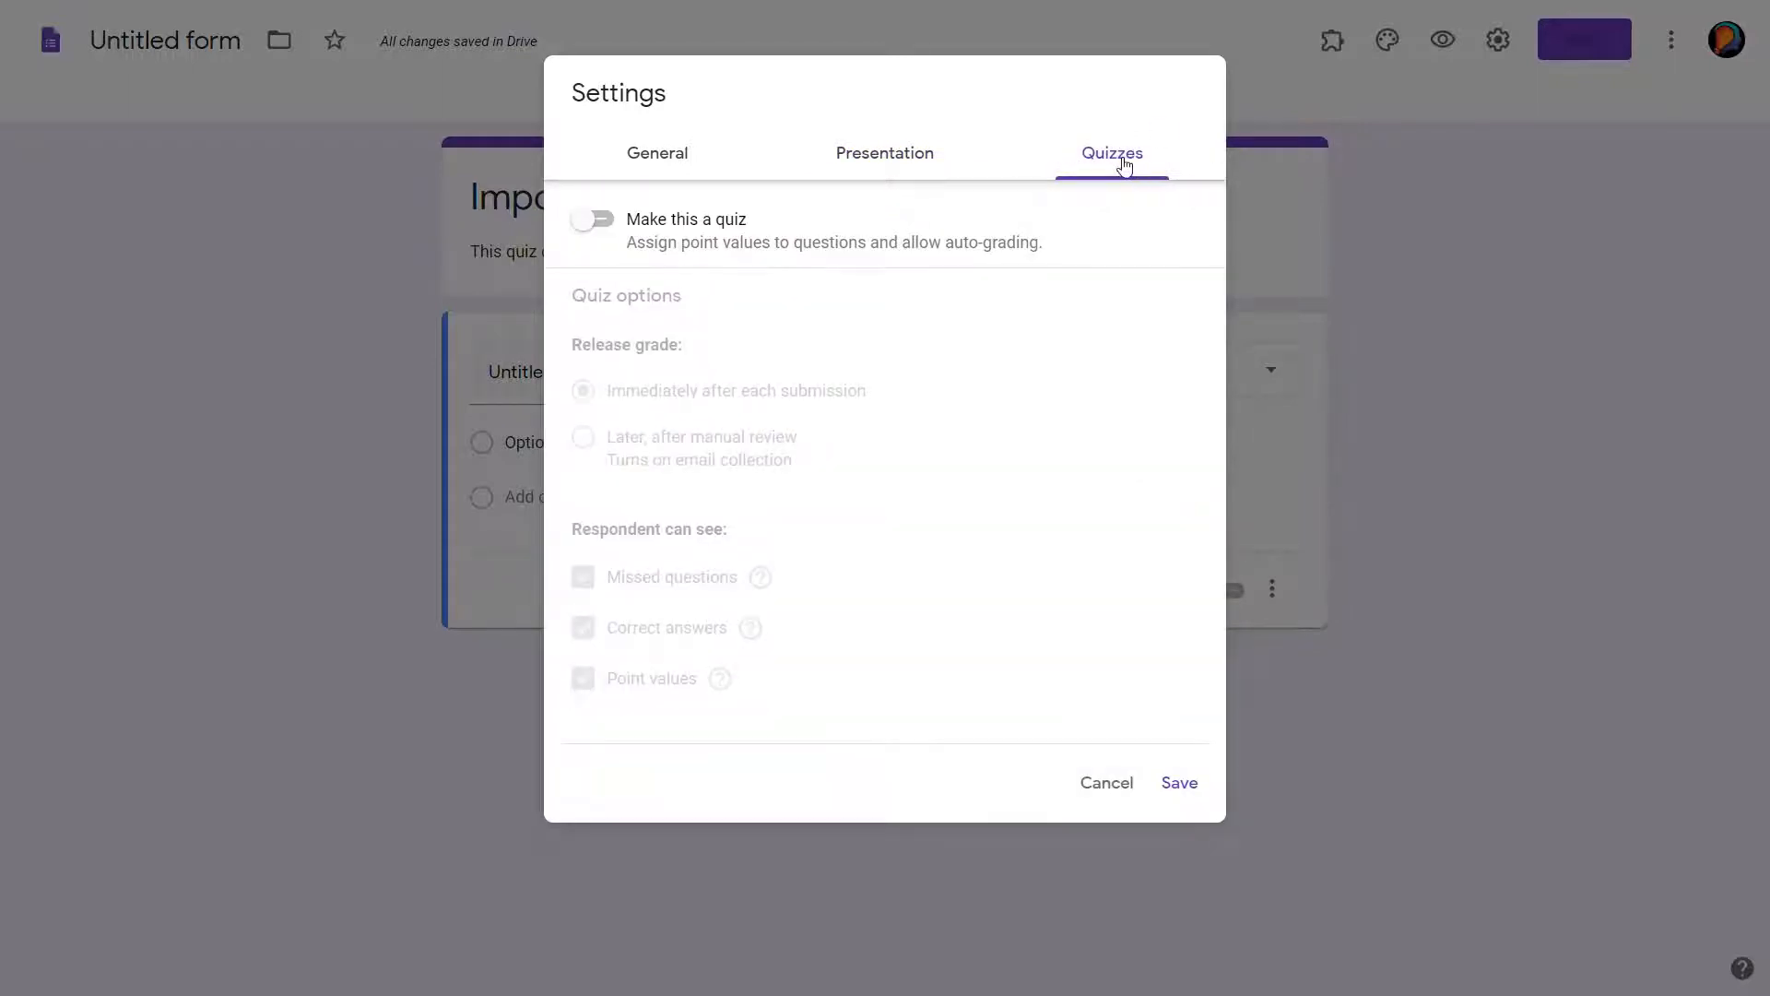
{"action": "left_click", "coordinate": [607, 230]}
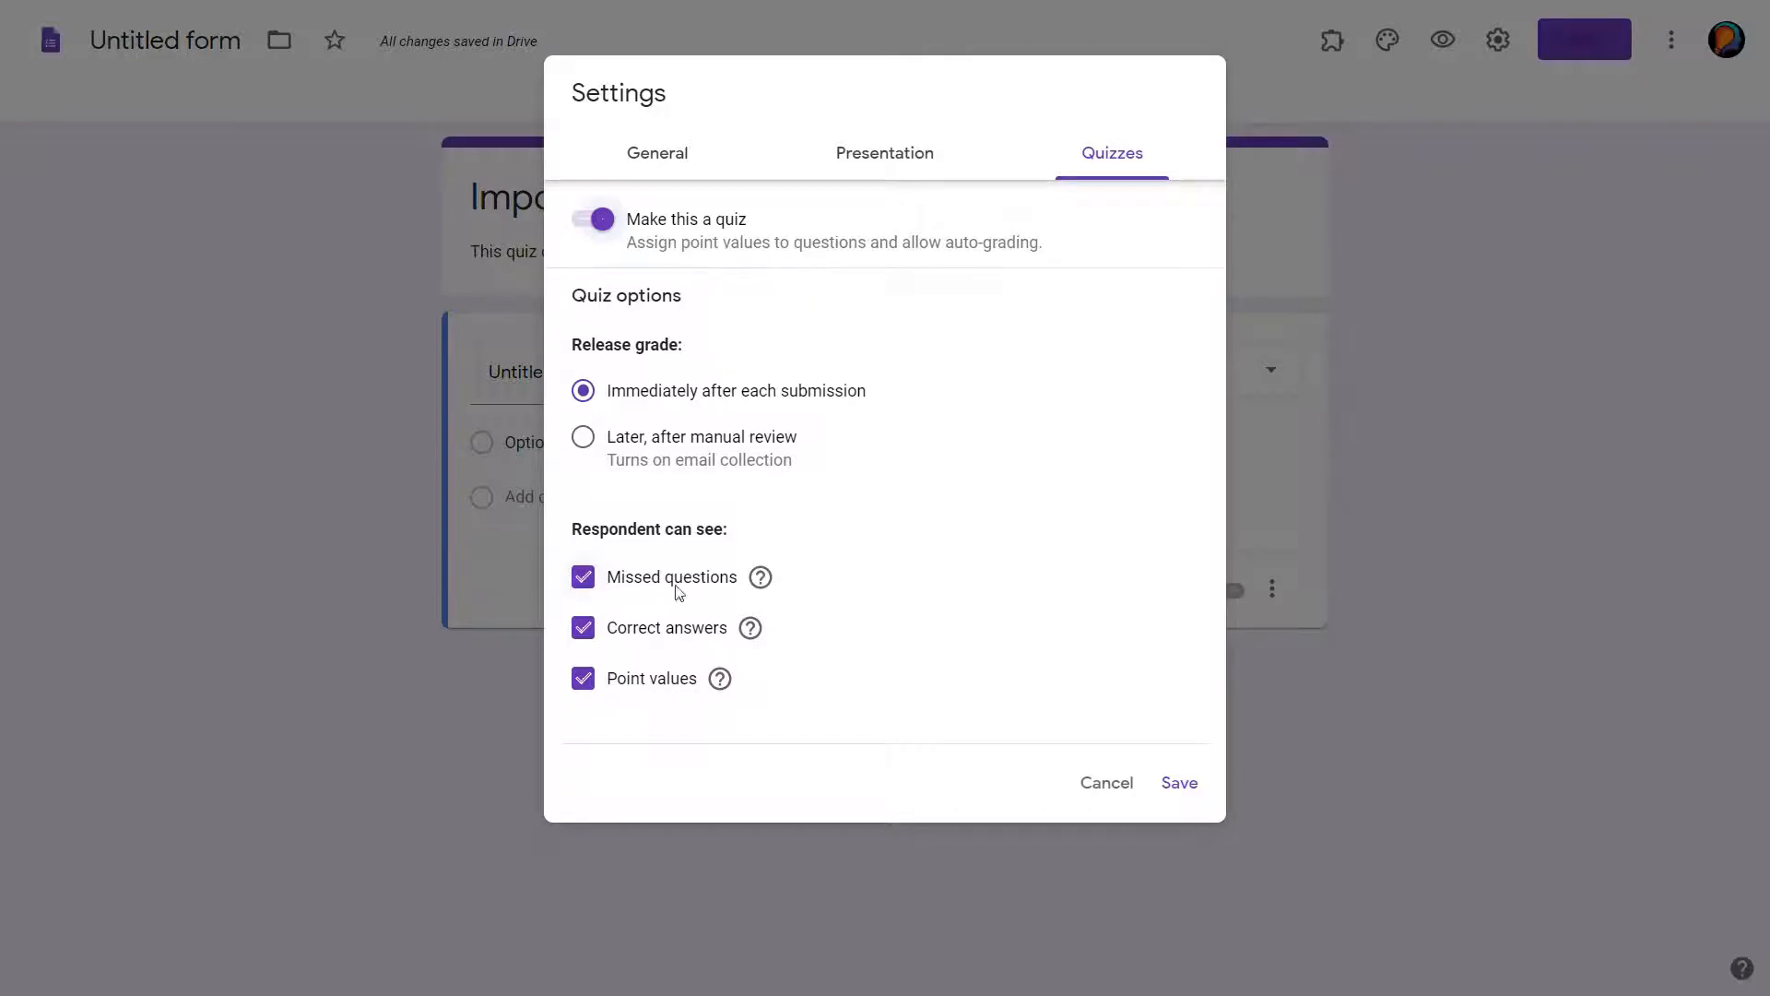
{"action": "mouse_move", "coordinate": [757, 586]}
{"action": "left_click", "coordinate": [583, 579]}
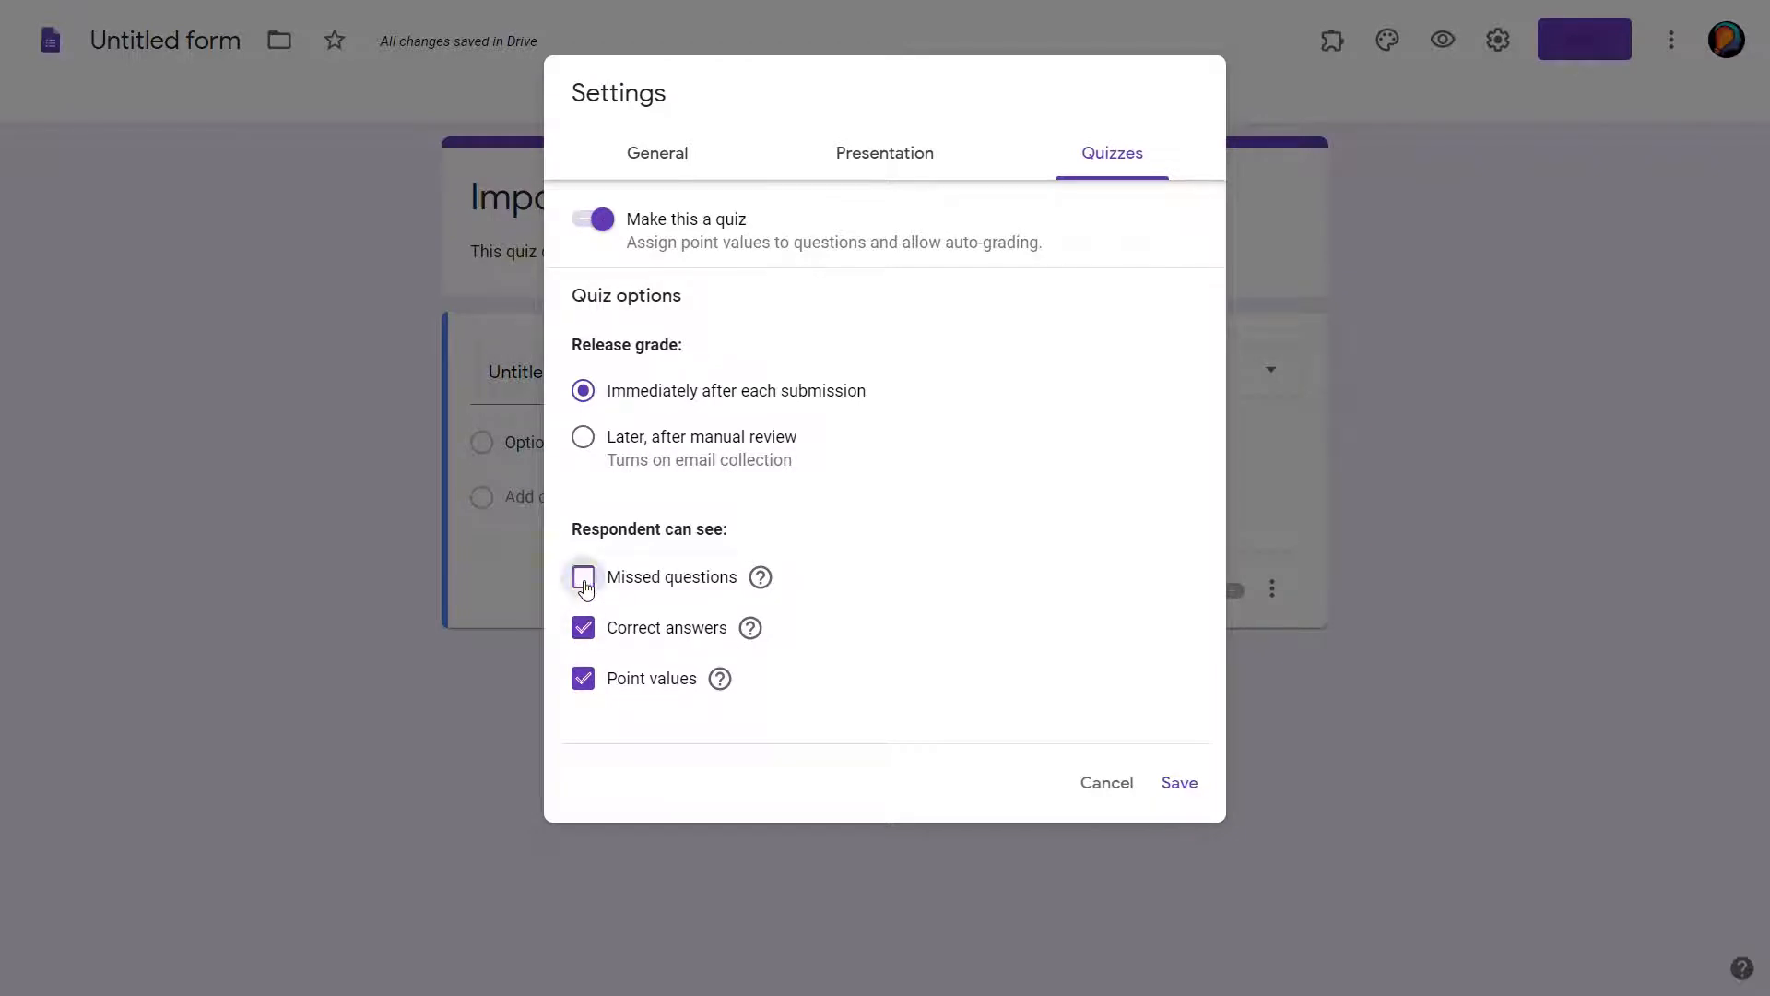
{"action": "left_click", "coordinate": [593, 638]}
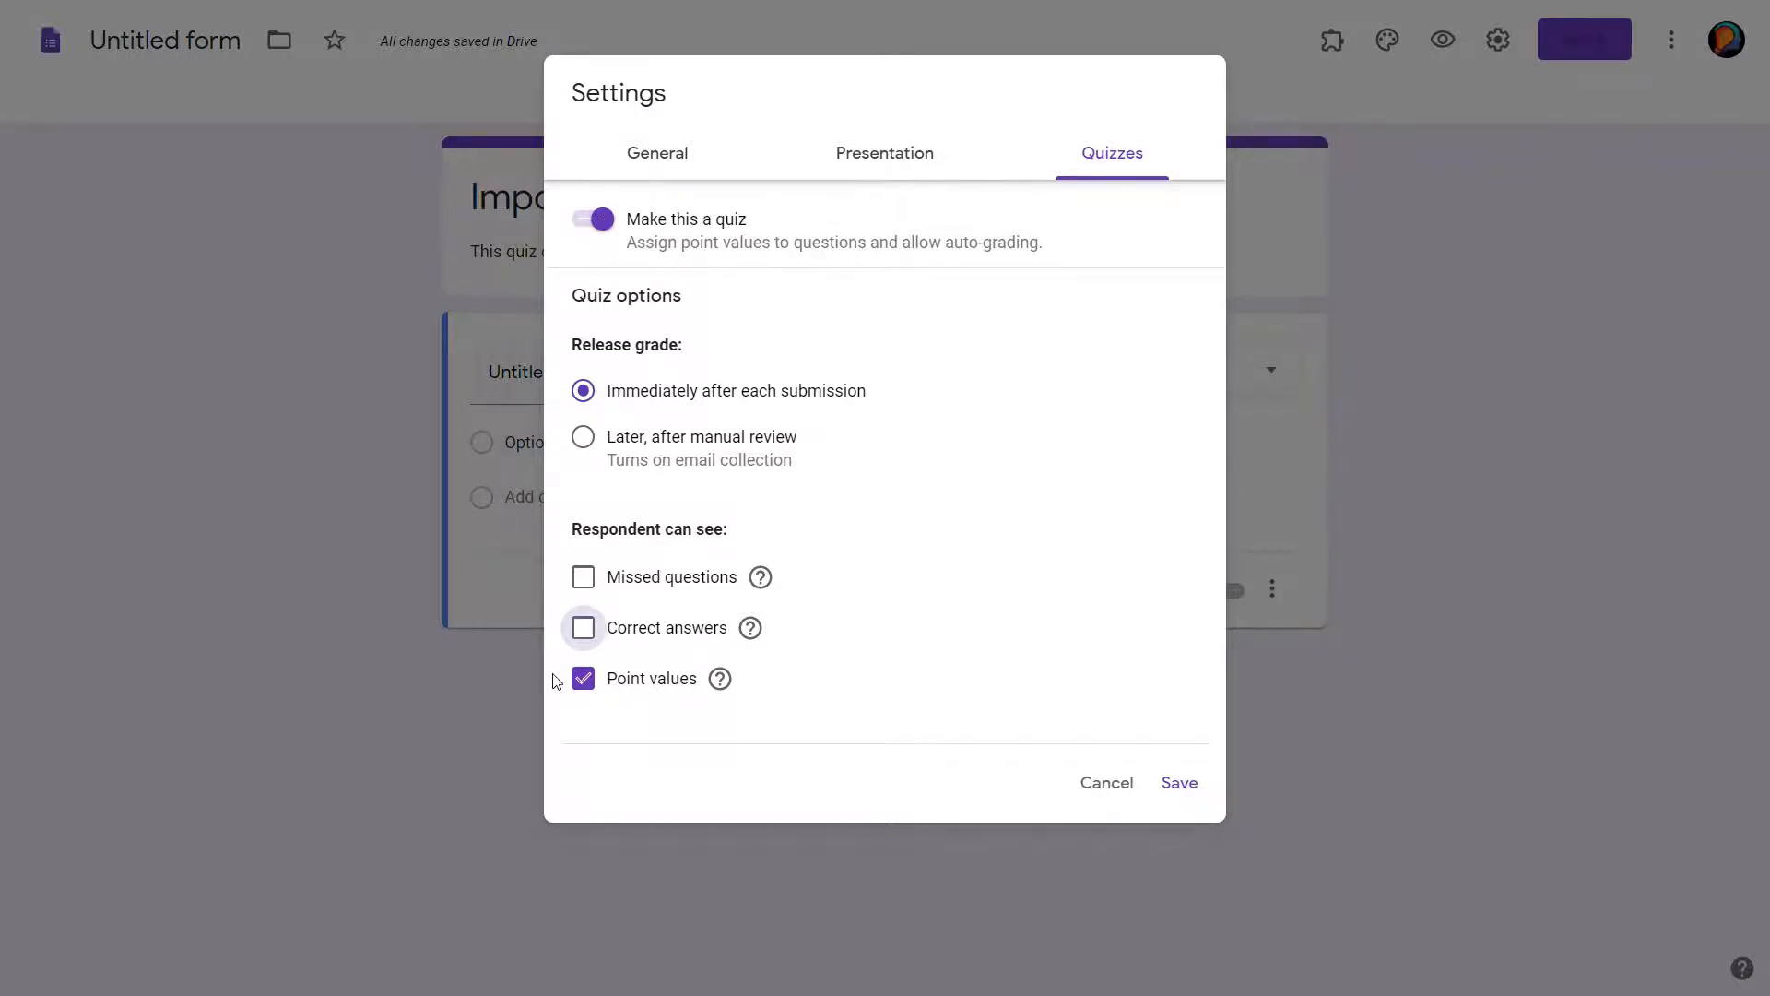
Stop respondents from seeing point values, save the quiz settings and dismiss the satisfaction survey
{"action": "left_click", "coordinate": [582, 690]}
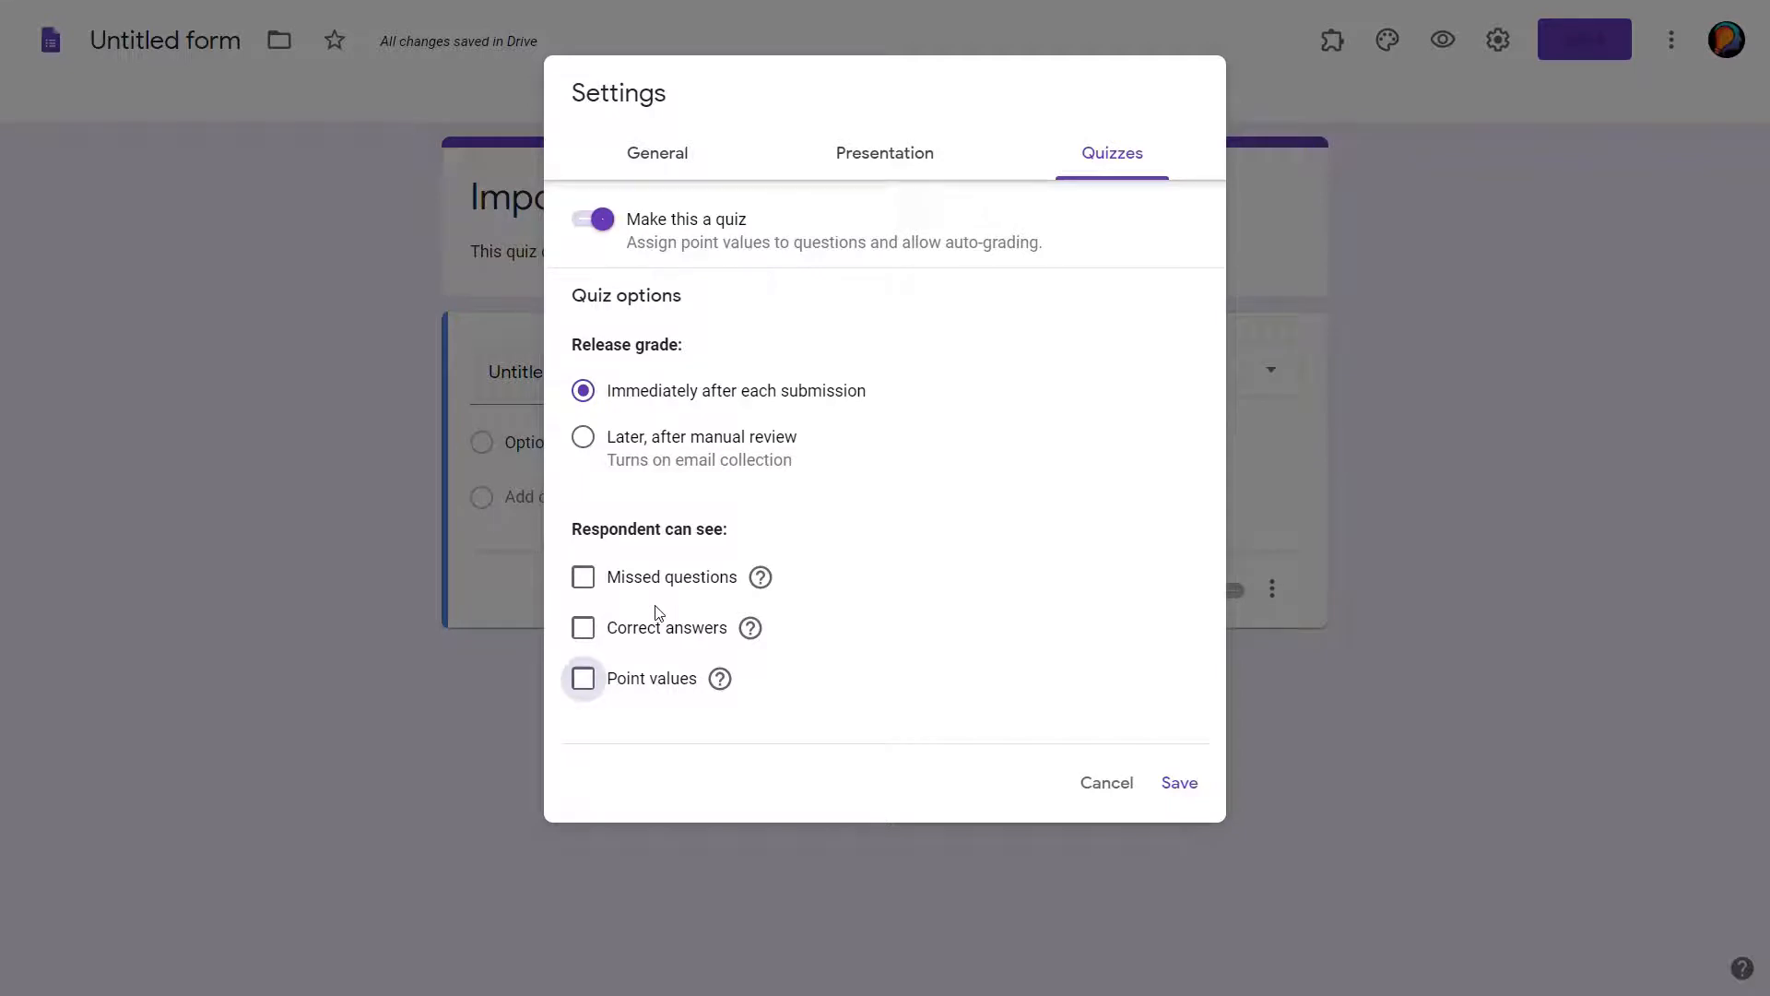
{"action": "left_click", "coordinate": [1189, 802]}
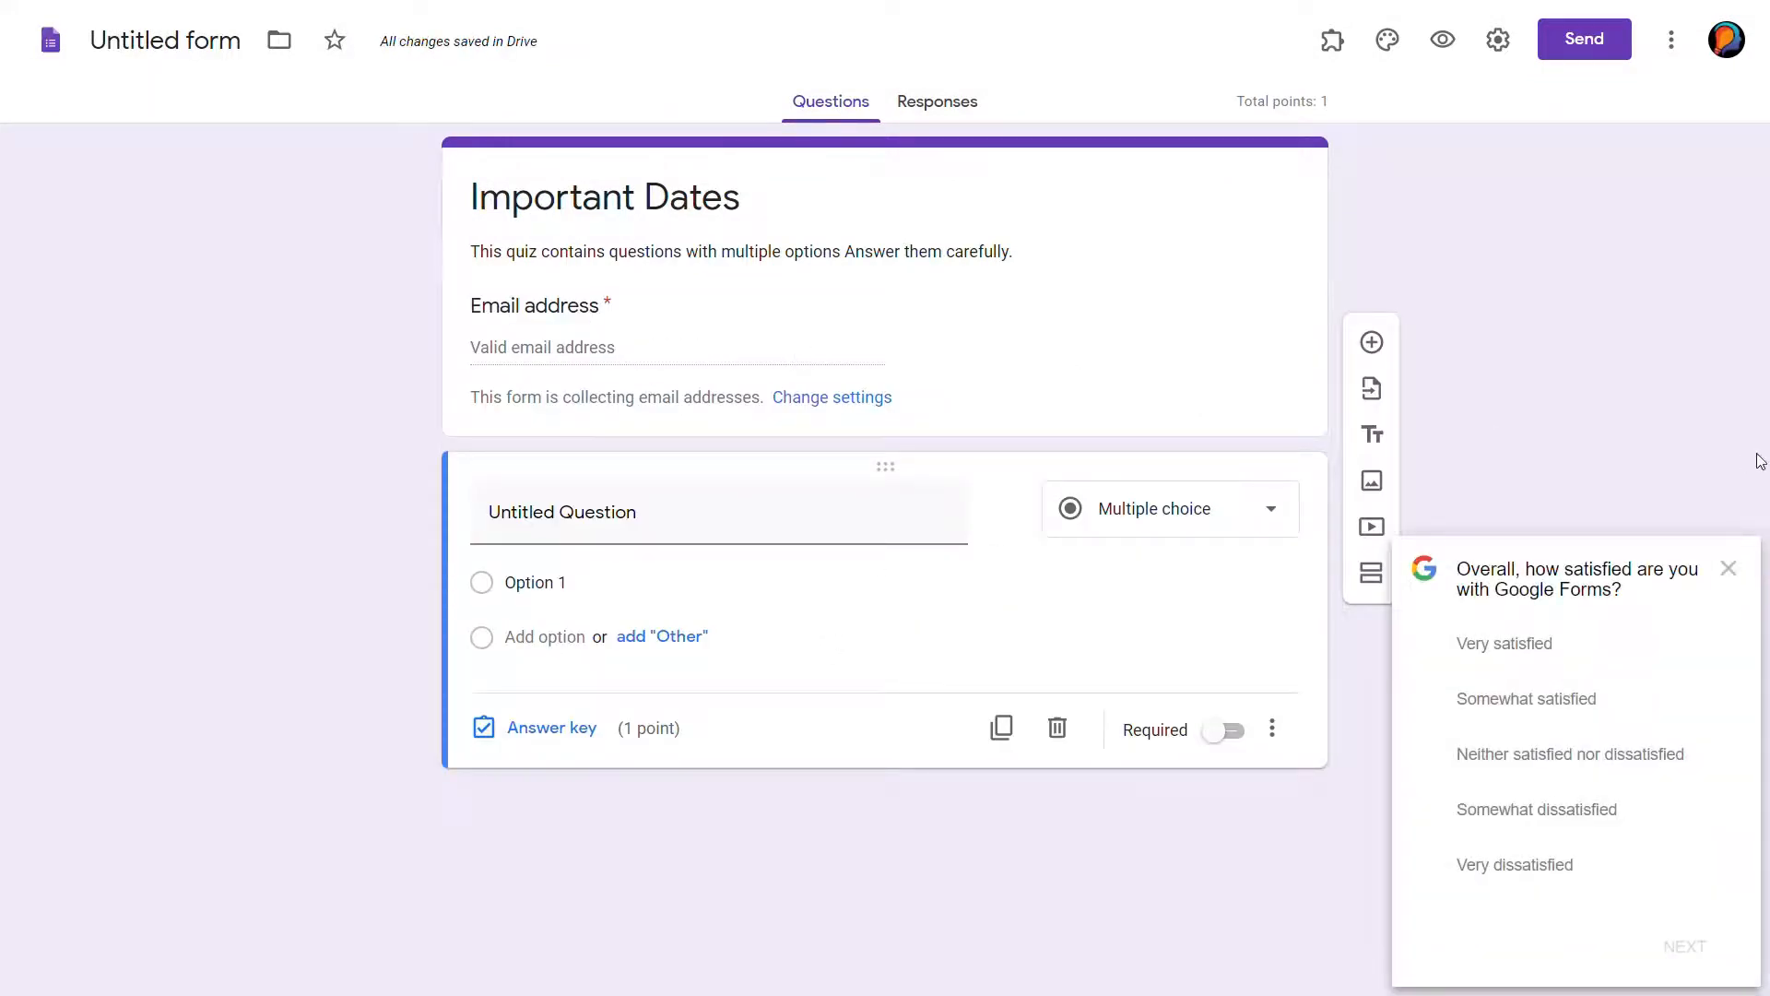
{"action": "left_click", "coordinate": [1734, 575]}
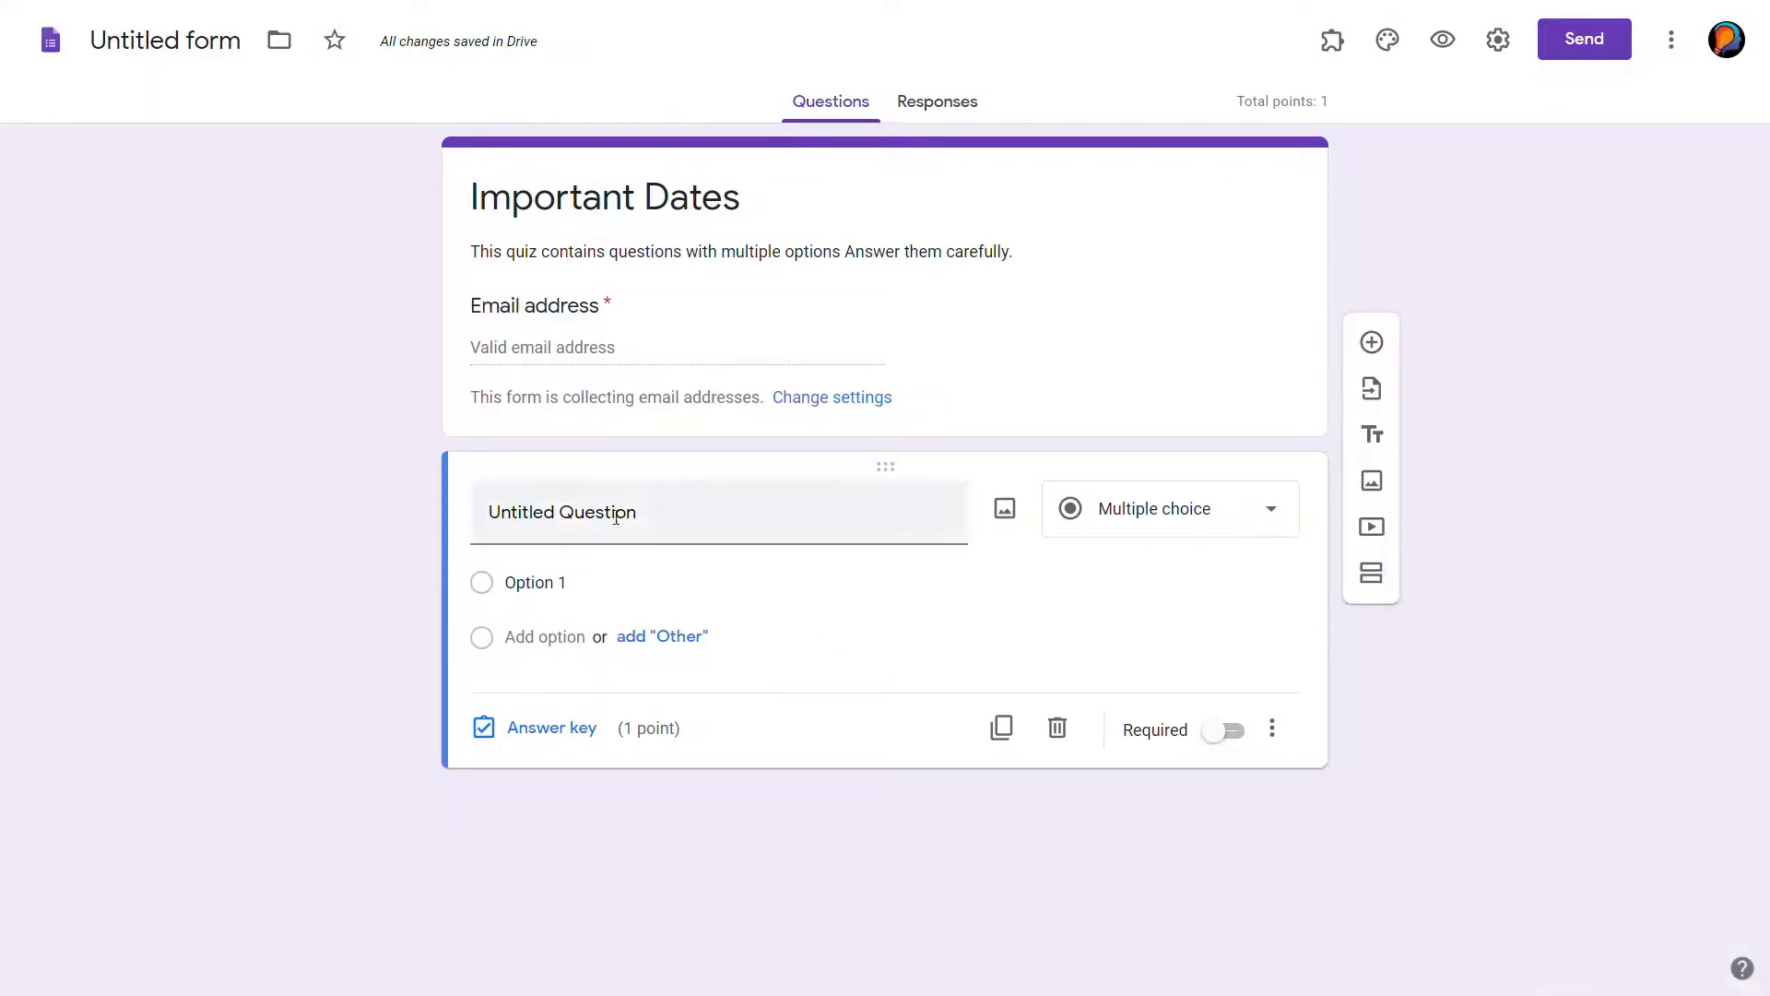
Set the first question's text to "National Post day is observed on:"
{"action": "left_click", "coordinate": [680, 527]}
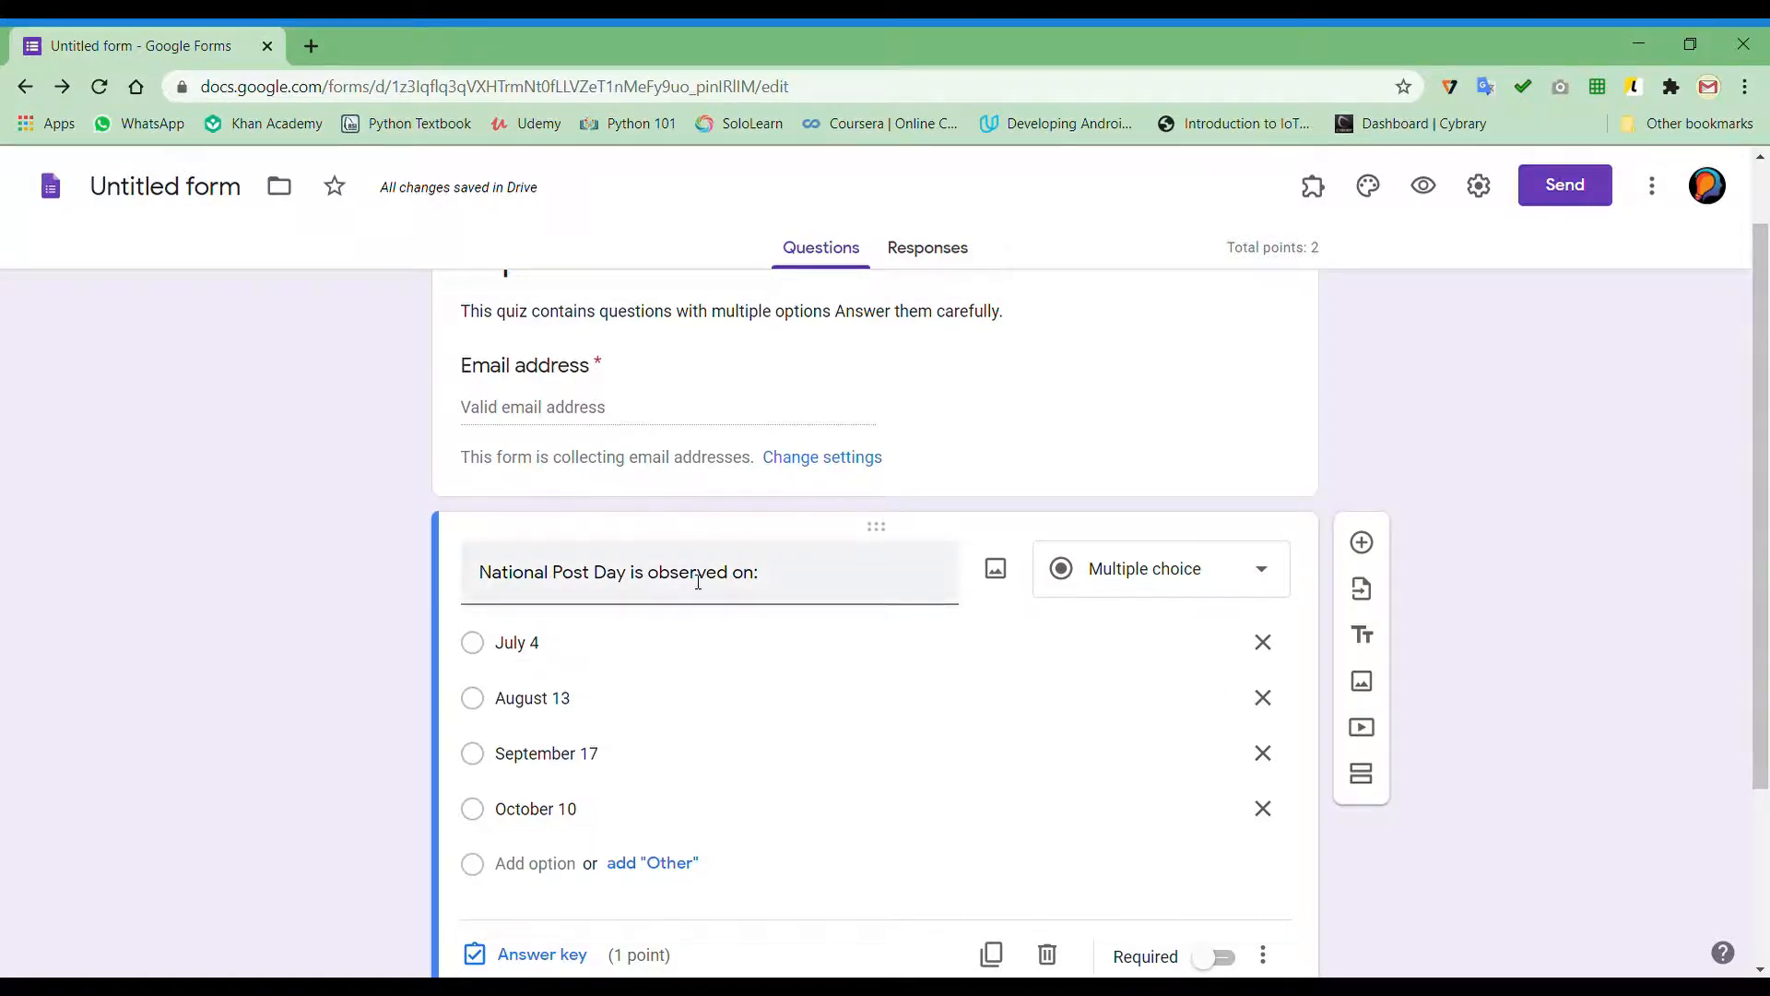
{"action": "scroll", "coordinate": [698, 582], "scroll_direction": "down", "scroll_amount": 1}
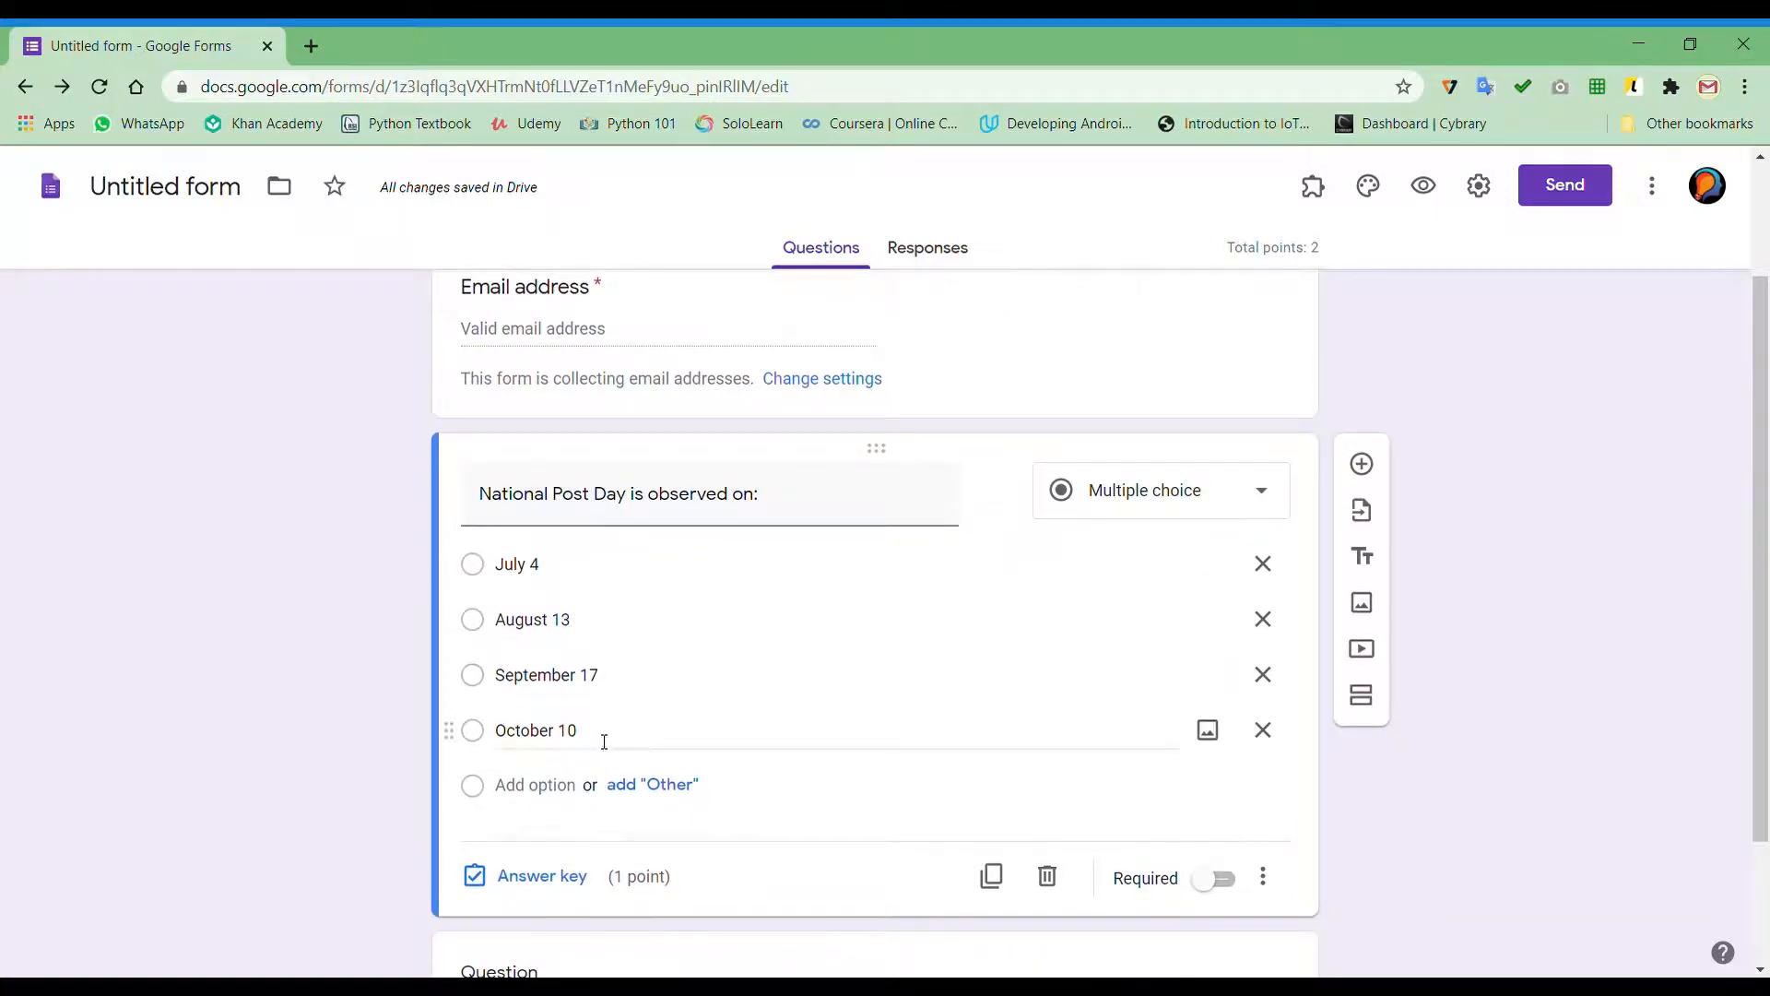
{"action": "triple_click", "coordinate": [762, 499]}
{"action": "key", "text": "BackSpace"}
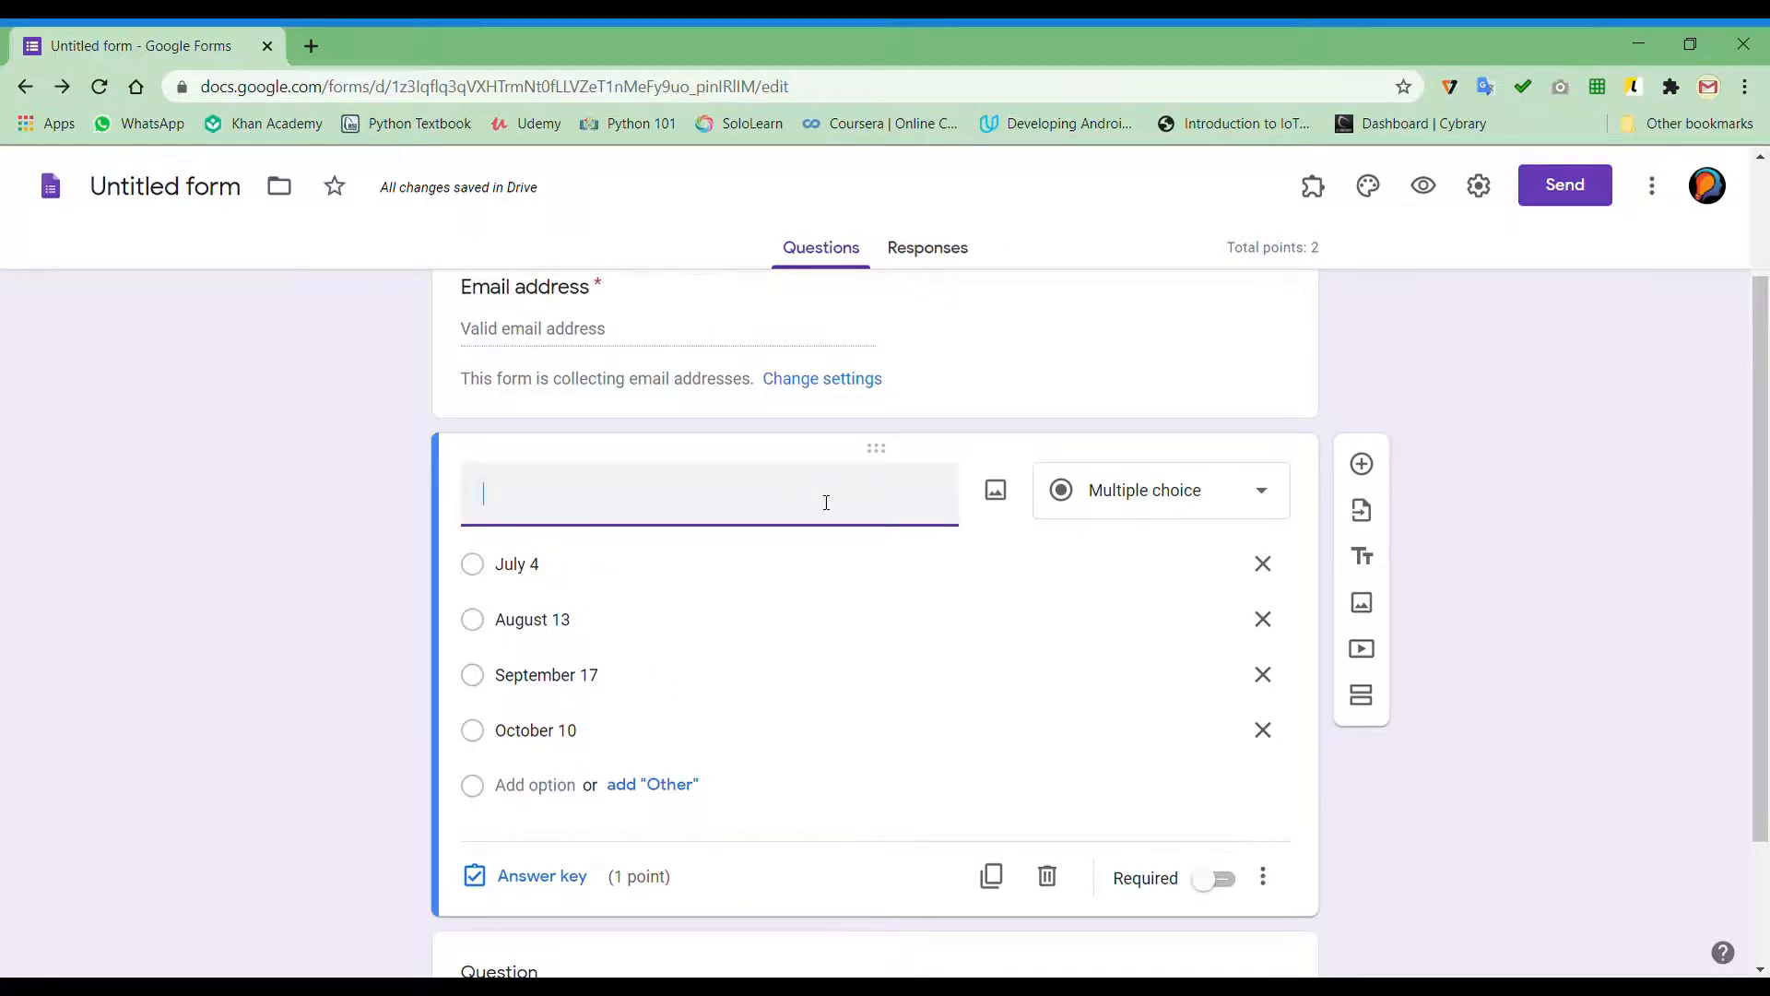
{"action": "type", "text": "Noat"}
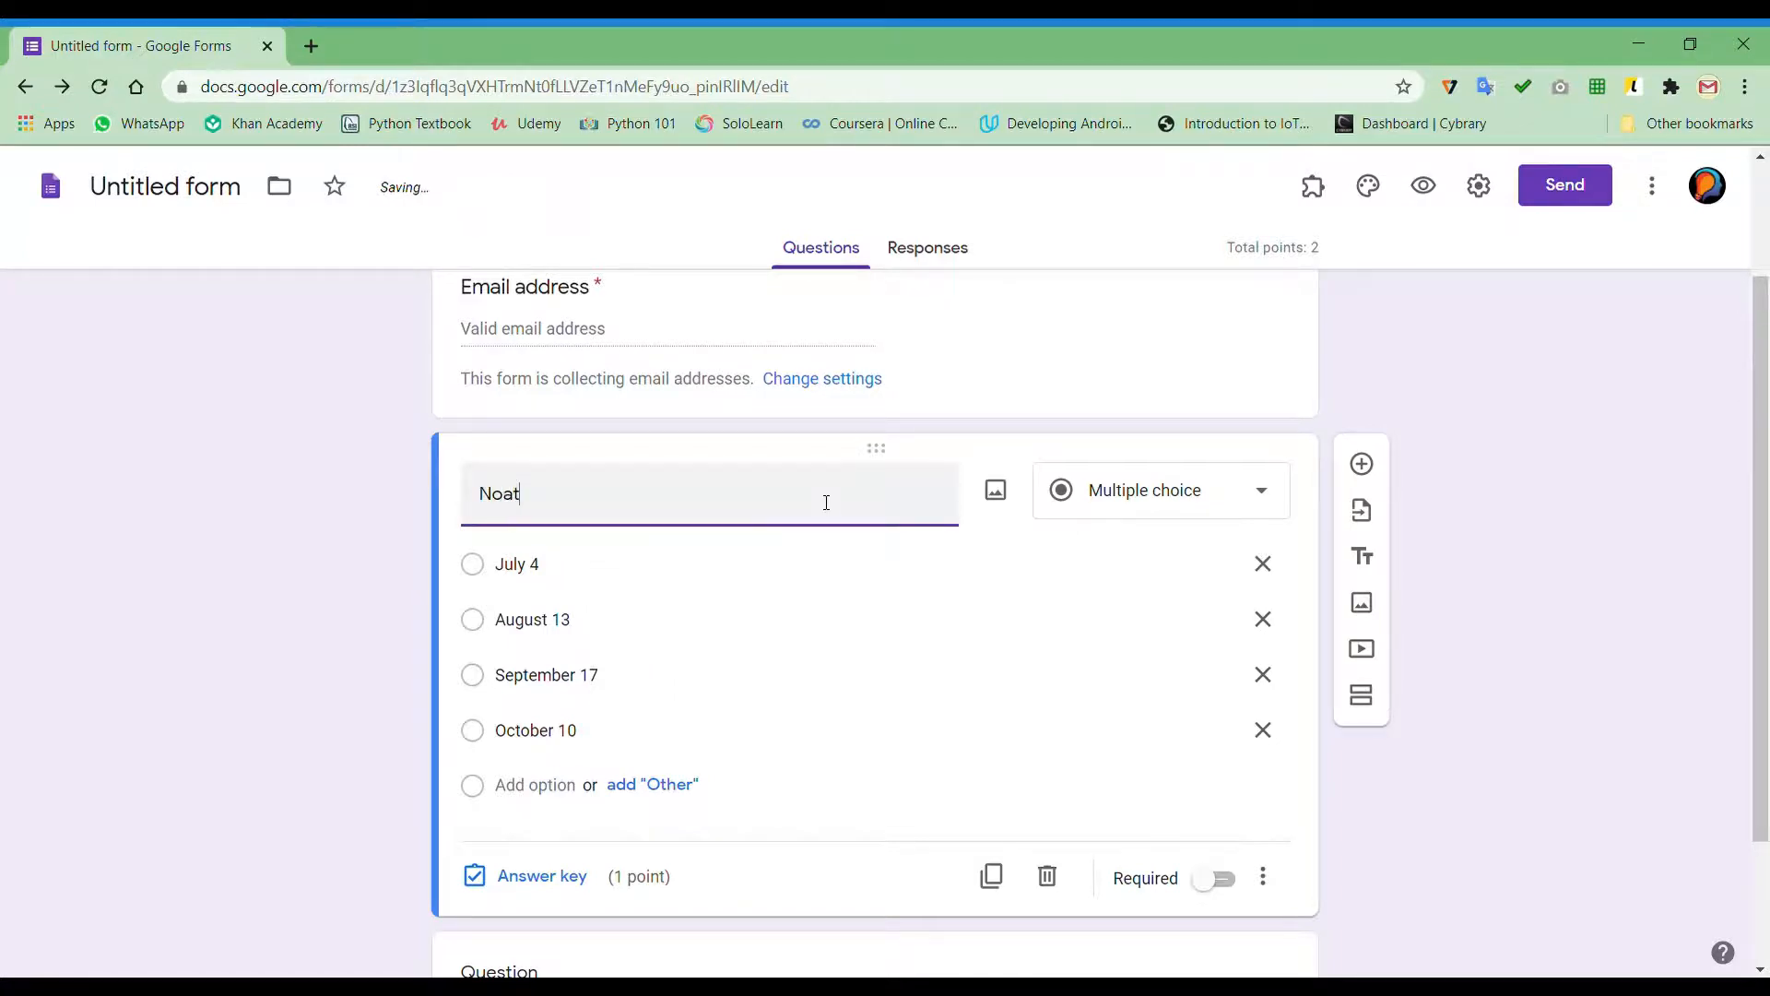
{"action": "key", "text": "BackSpace"}
{"action": "type", "text": "ational "}
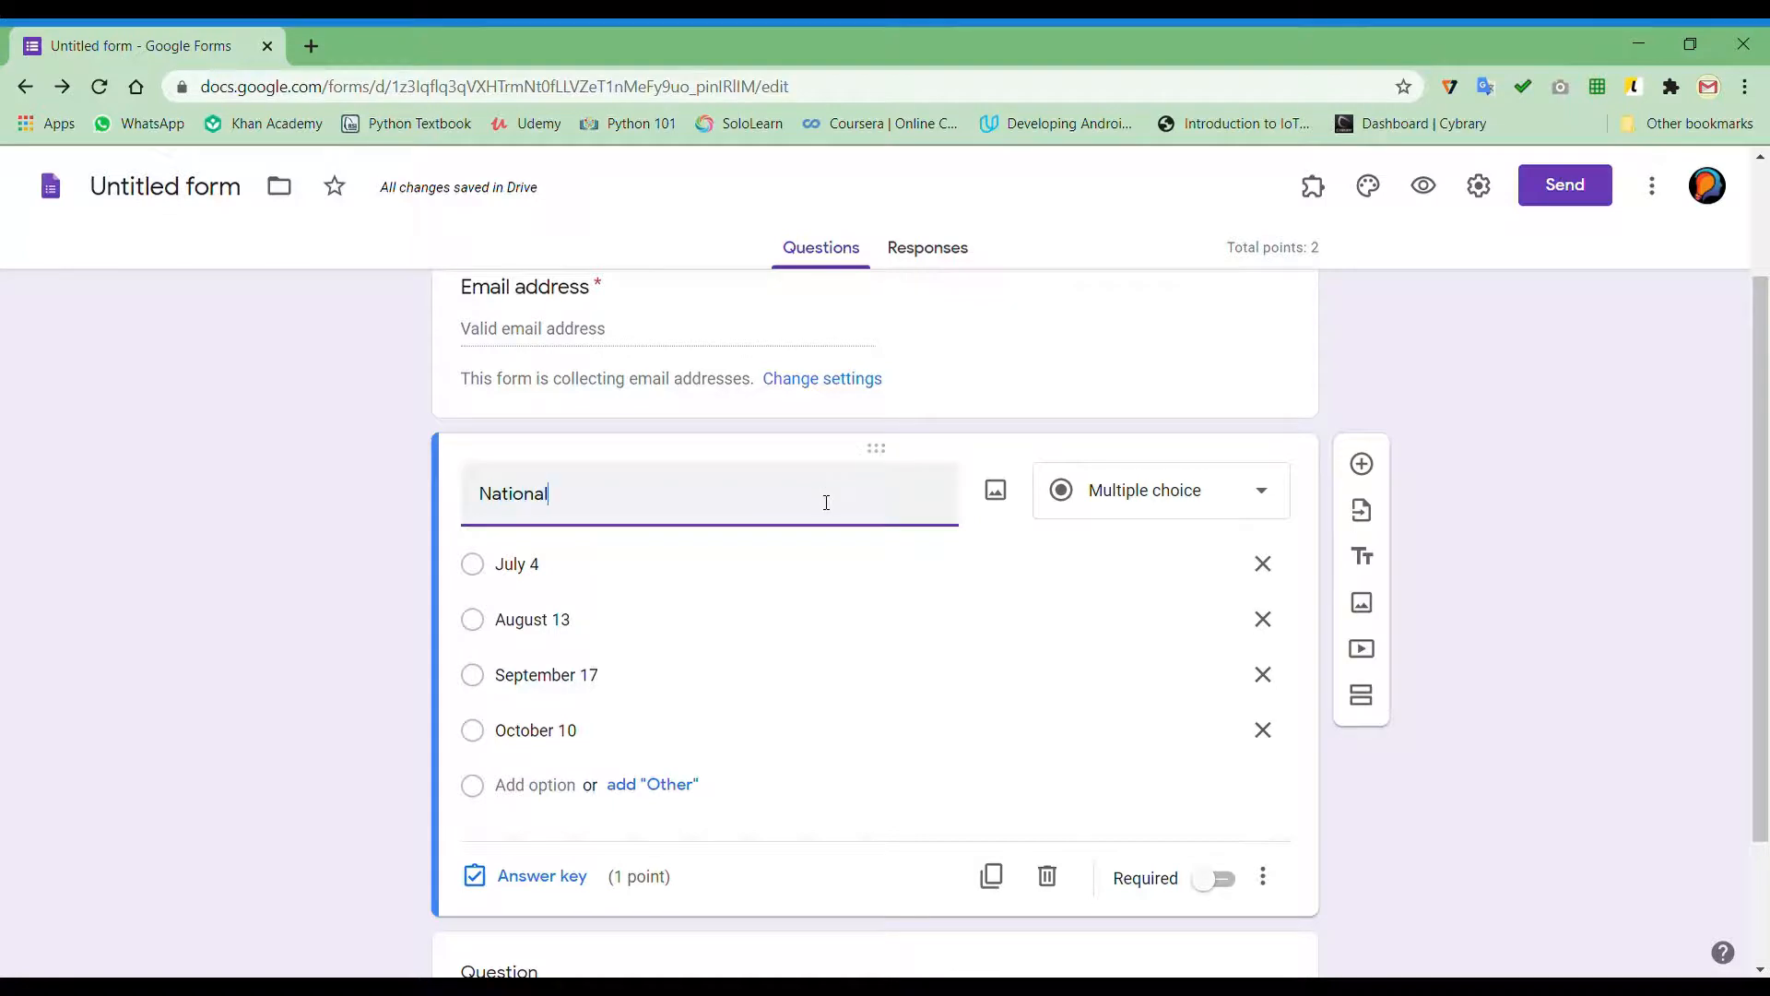
{"action": "type", "text": "Post "}
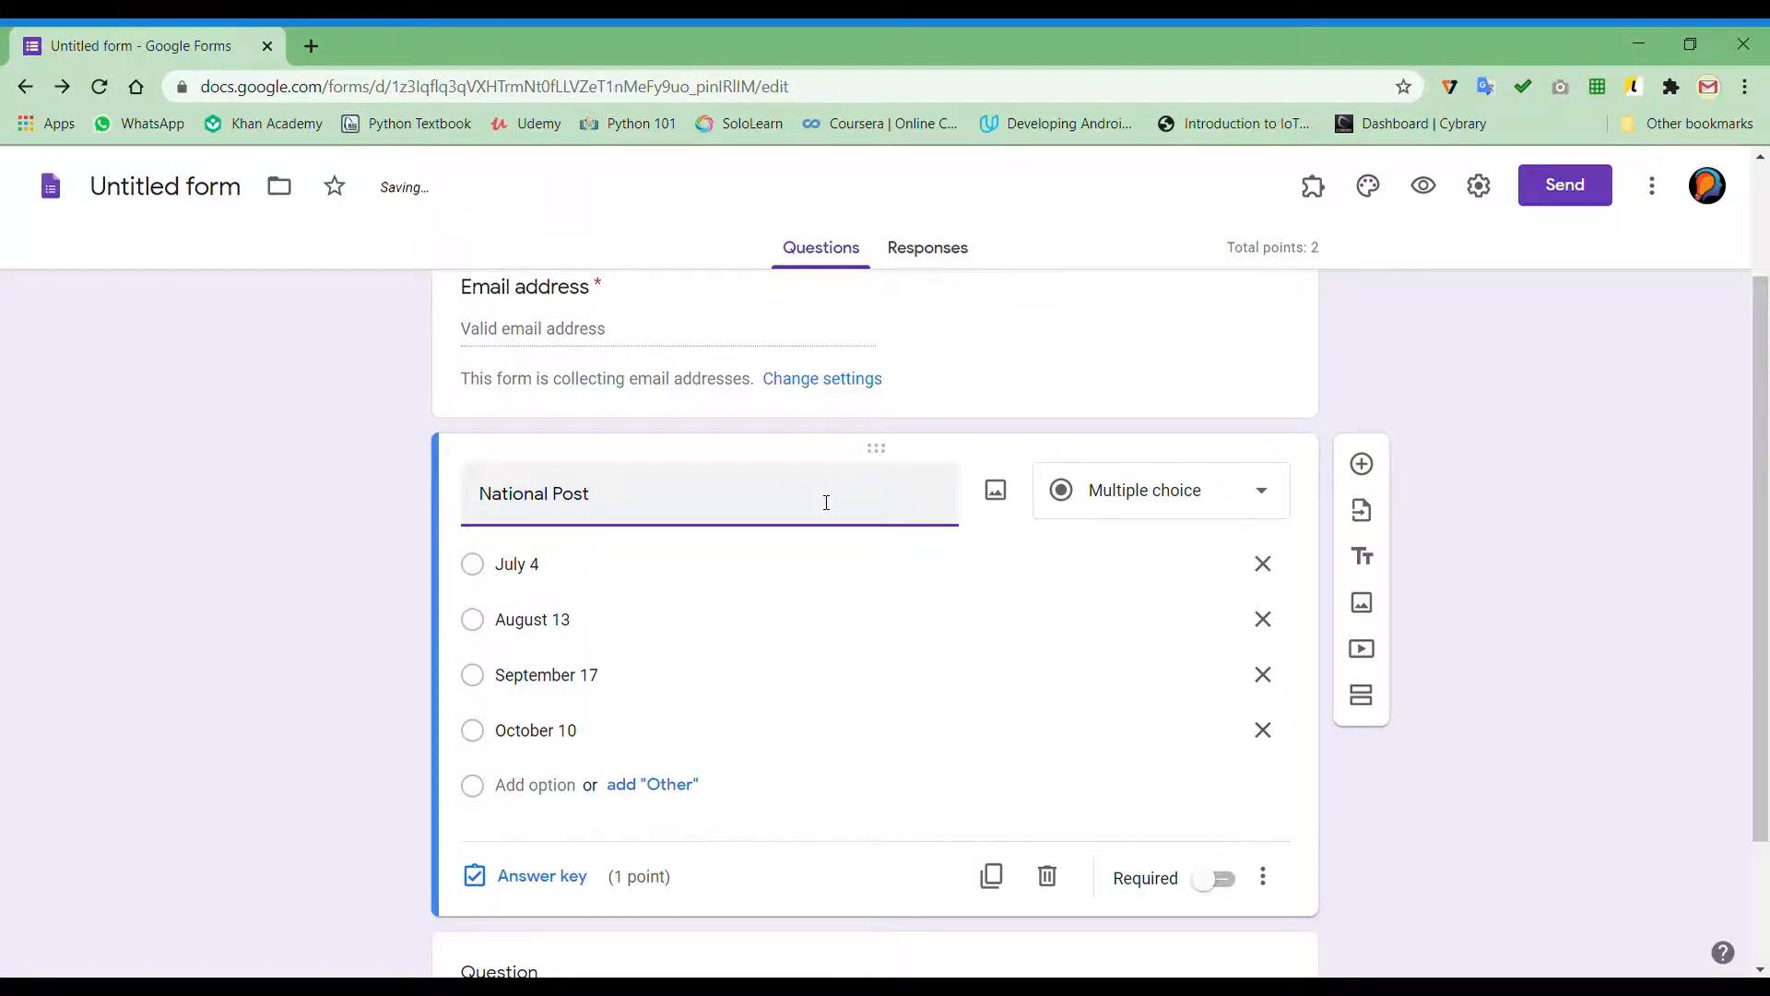
{"action": "type", "text": "day is "}
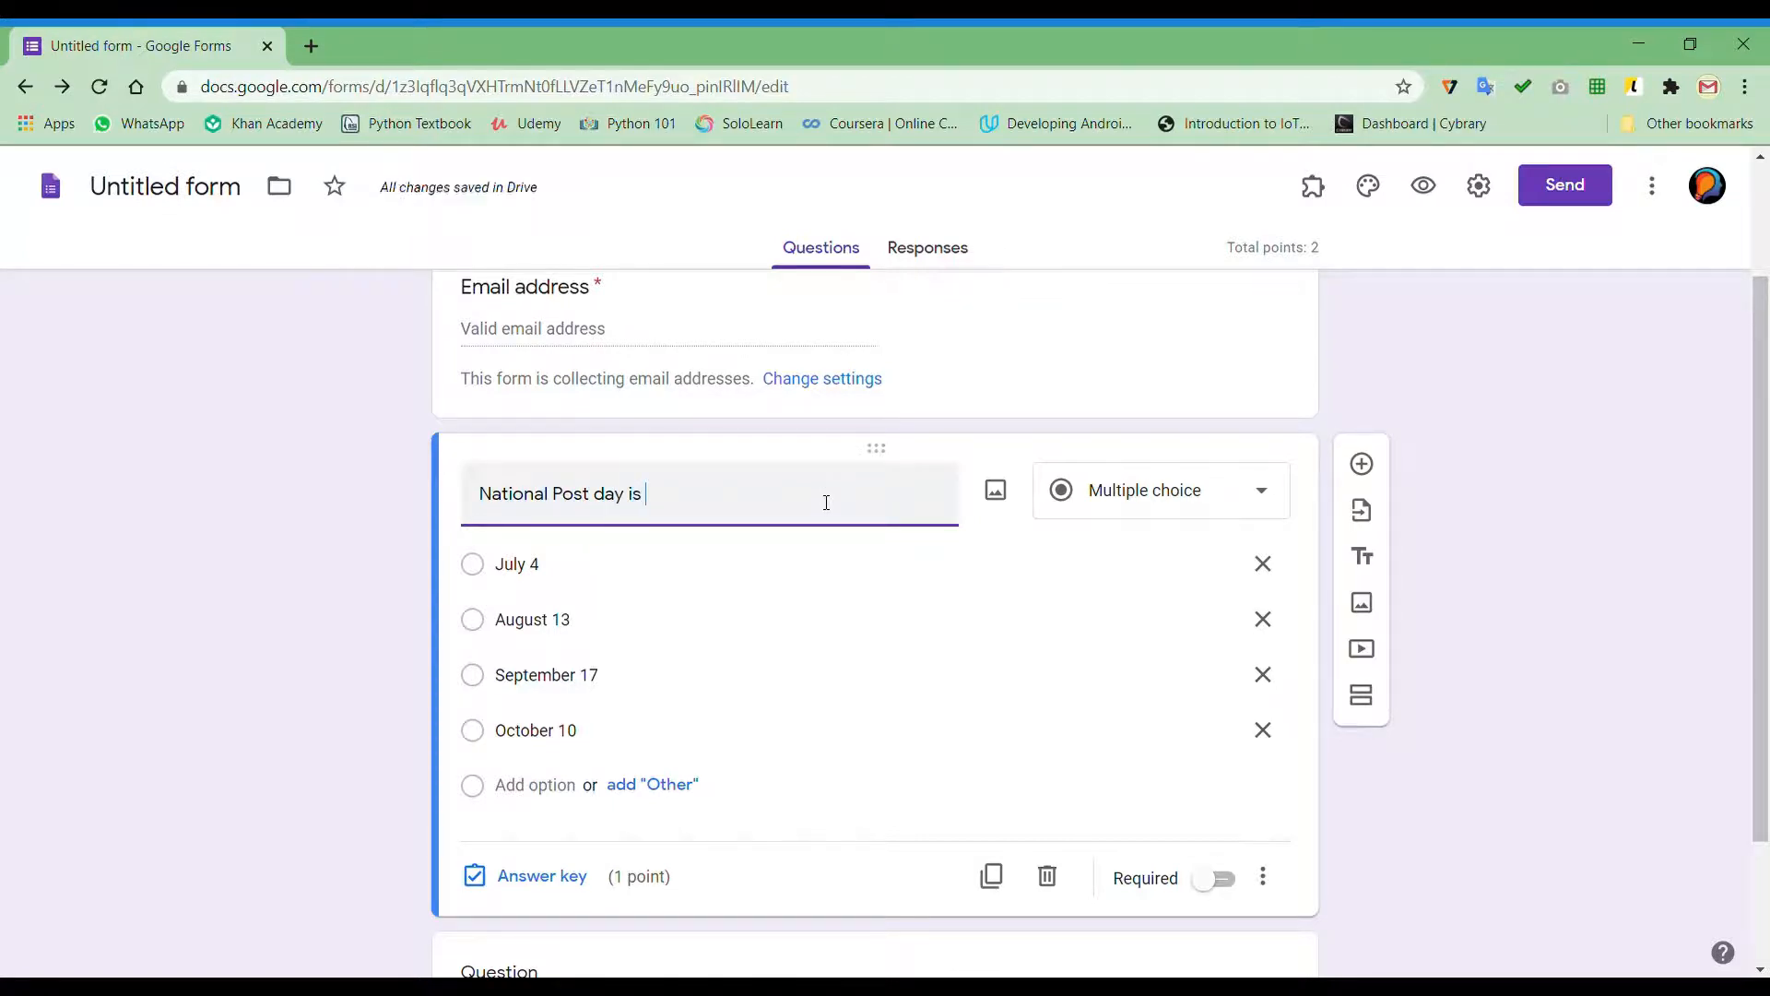
{"action": "type", "text": "obs"}
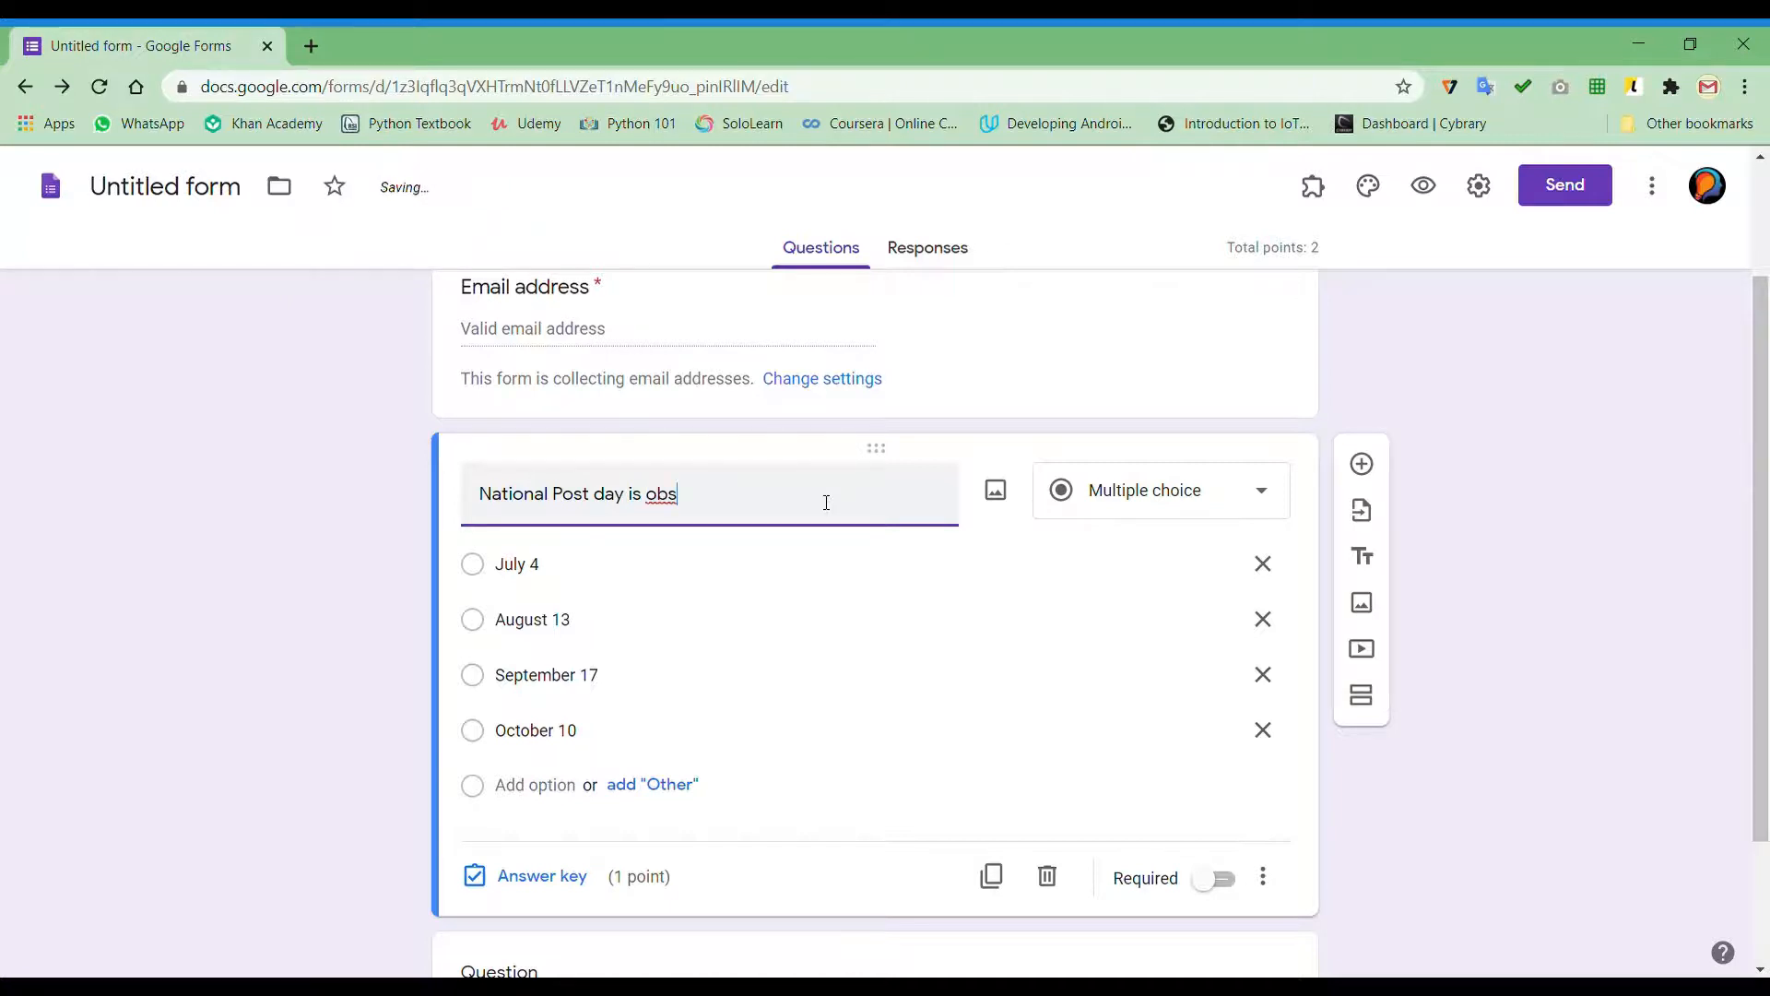
{"action": "type", "text": "erved on:"}
Re-enter the first answer option of the National Post day question as "July 4"
{"action": "left_click", "coordinate": [632, 582]}
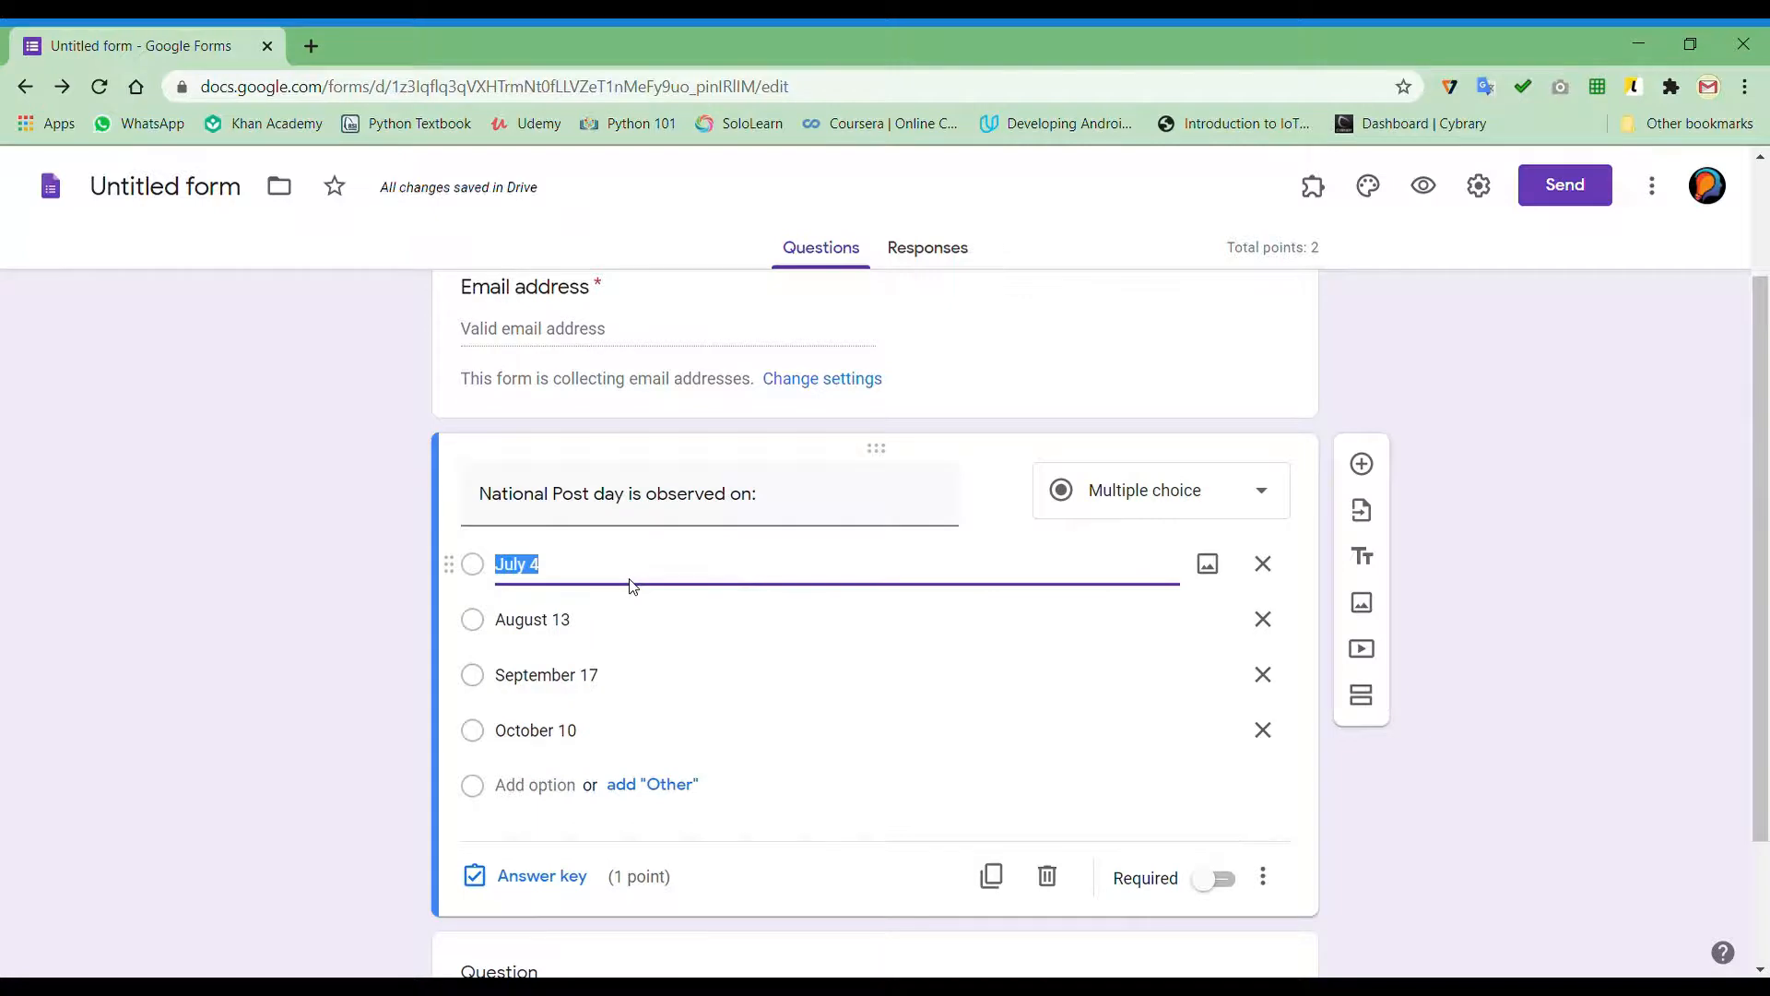
{"action": "key", "text": "BackSpace"}
{"action": "type", "text": "Jully"}
{"action": "key", "text": "BackSpace"}
{"action": "key", "text": "BackSpace"}
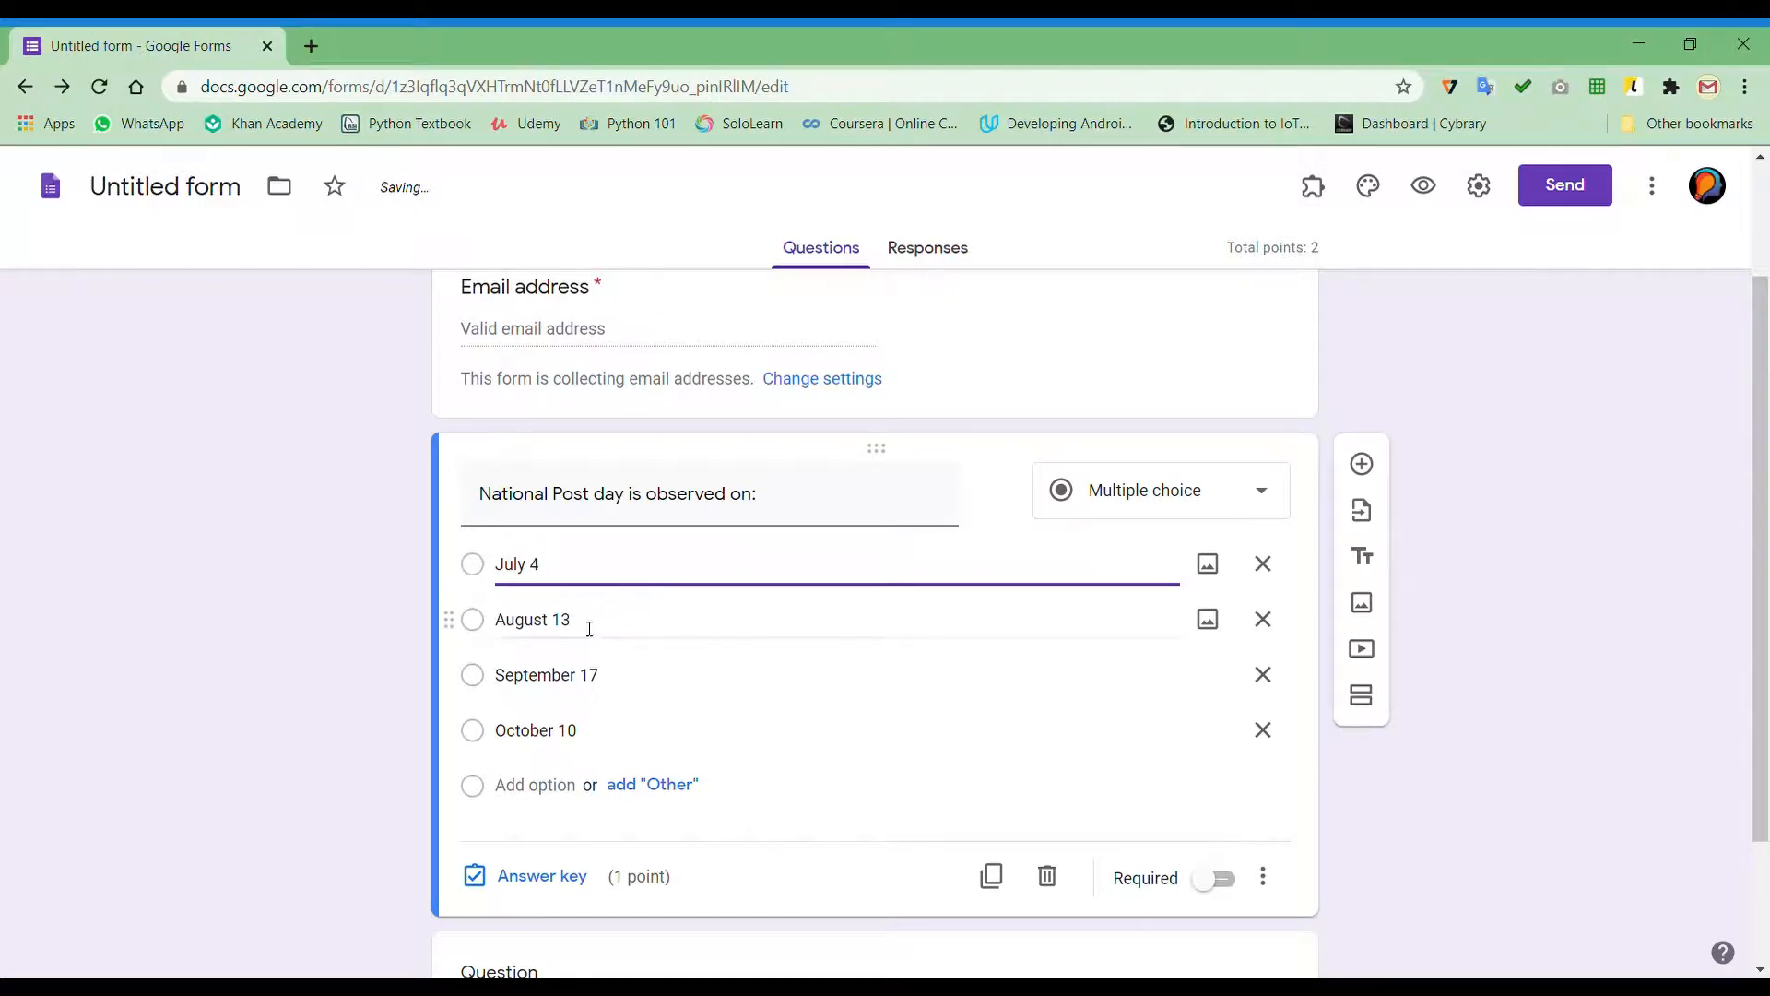
{"action": "left_click", "coordinate": [558, 786]}
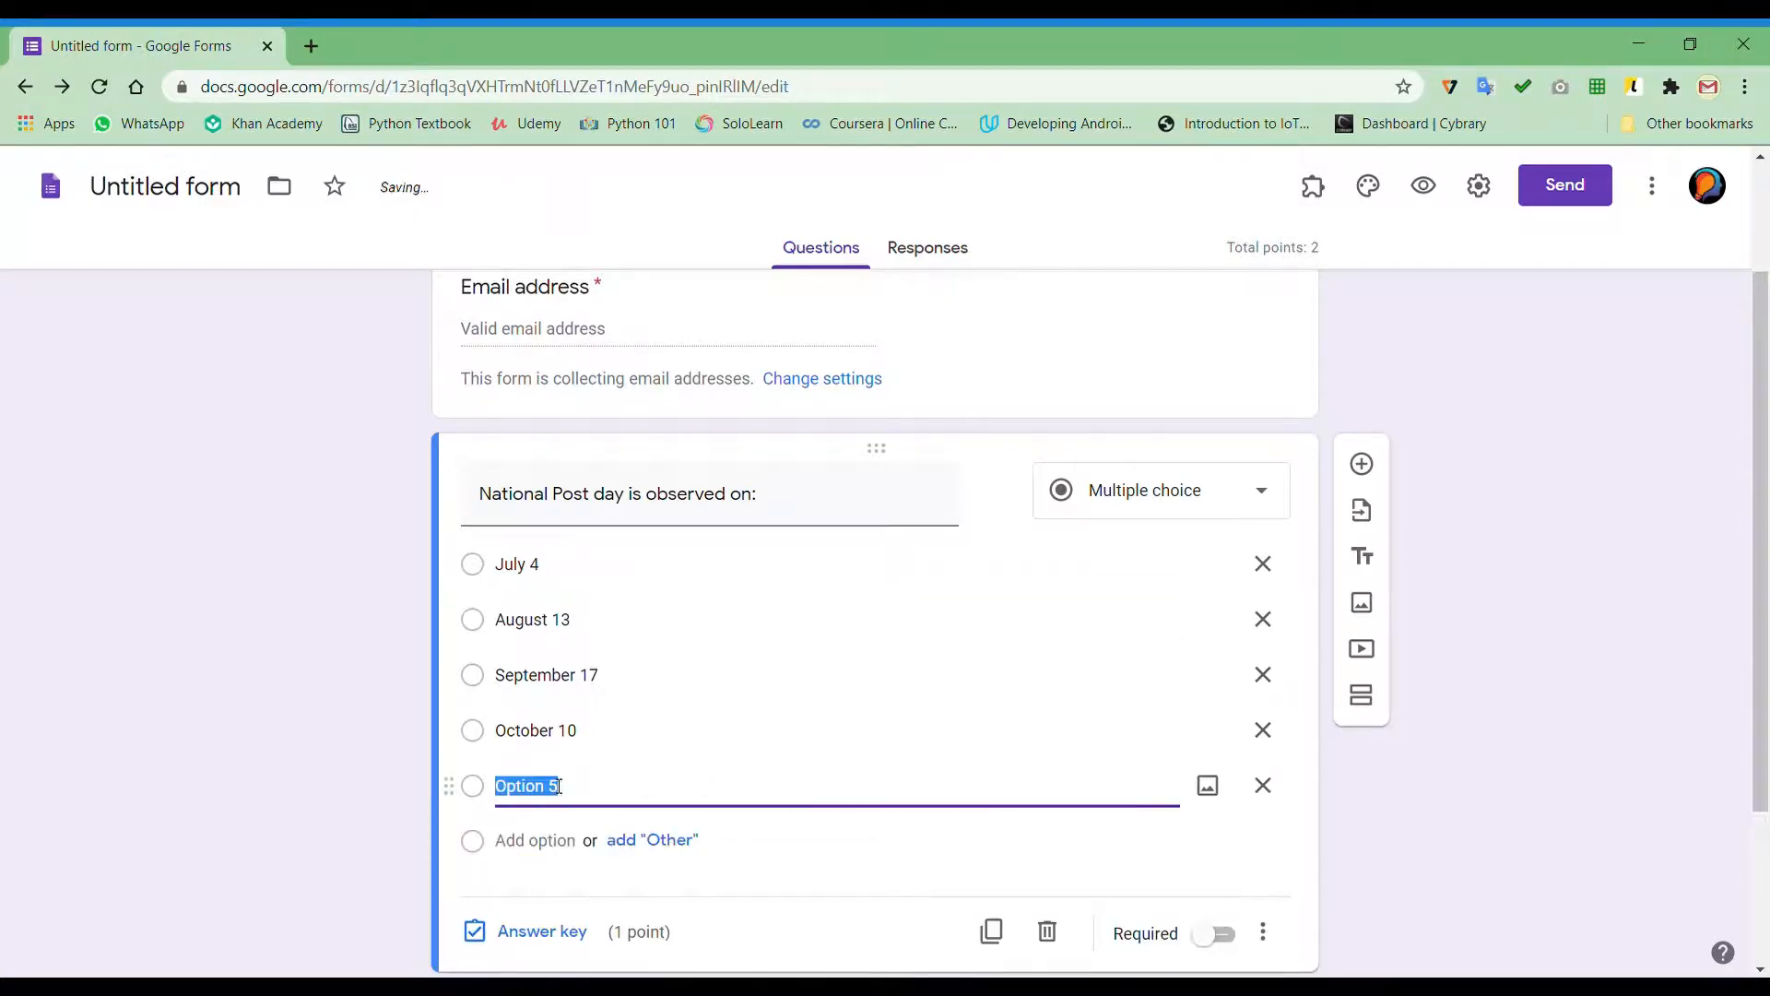
{"action": "key", "text": "BackSpace"}
{"action": "key", "text": "BackSpace"}
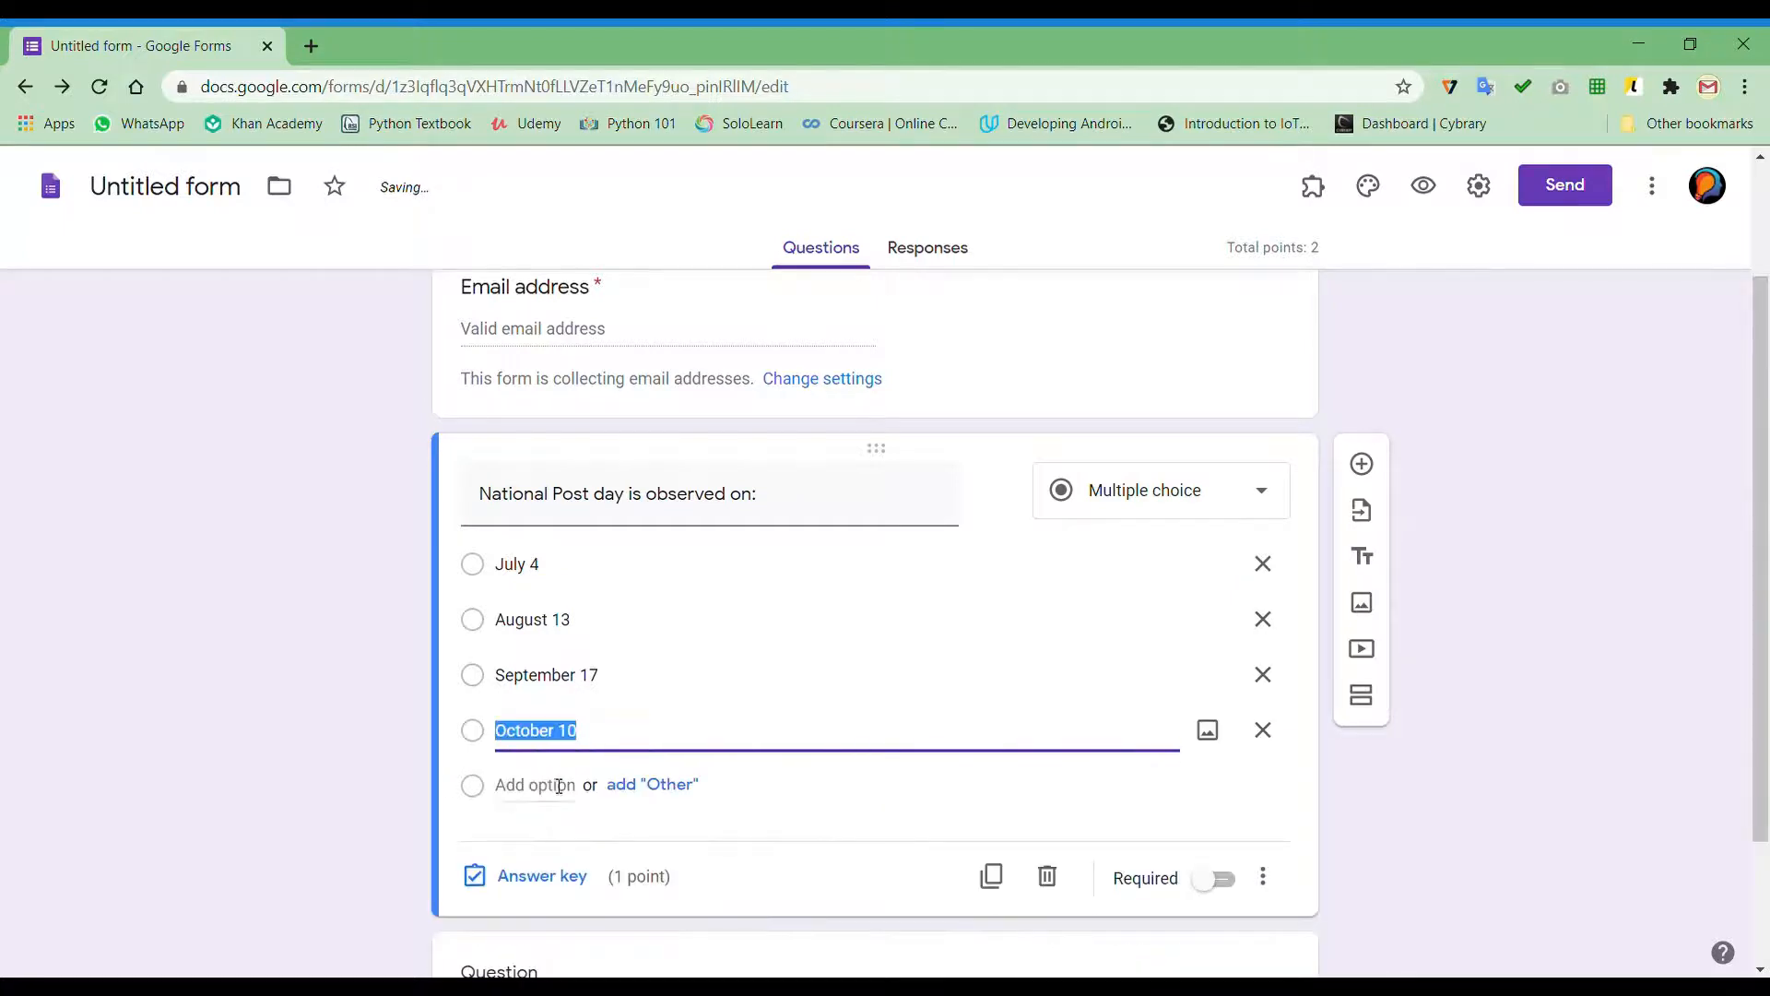
{"action": "left_click", "coordinate": [279, 714]}
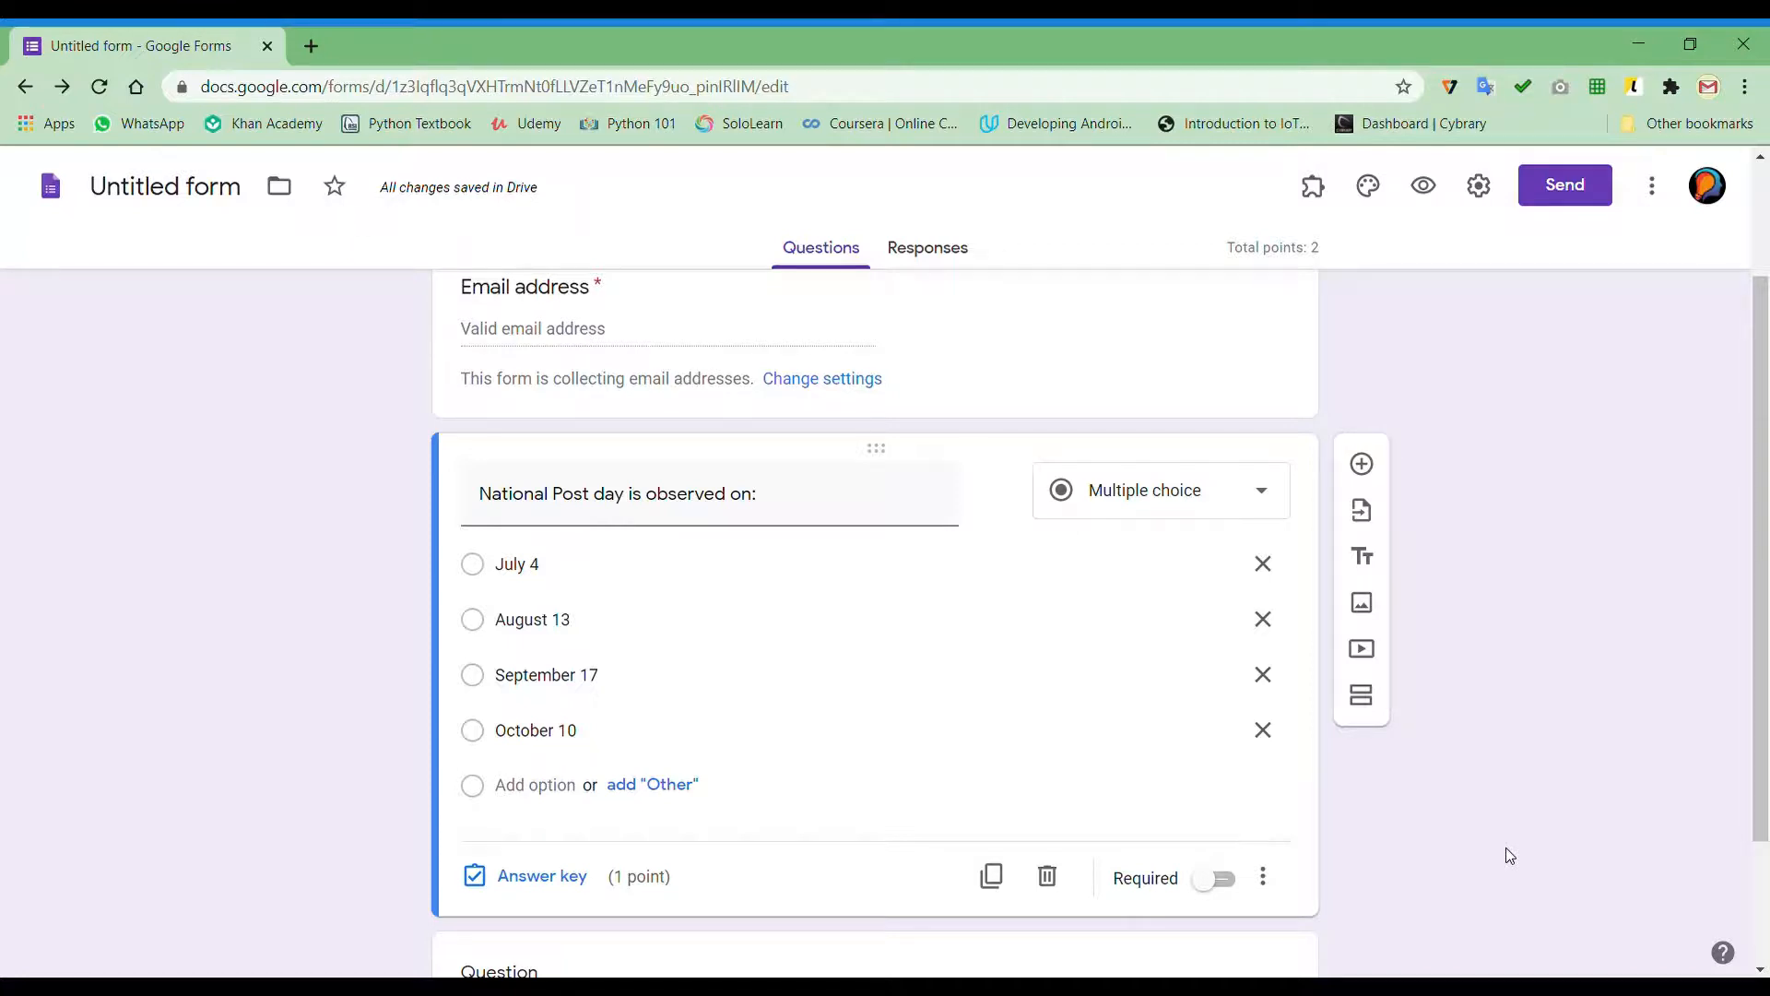
In the answer key of the National Post day question, mark October 10 as the correct answer
{"action": "left_click", "coordinate": [580, 887]}
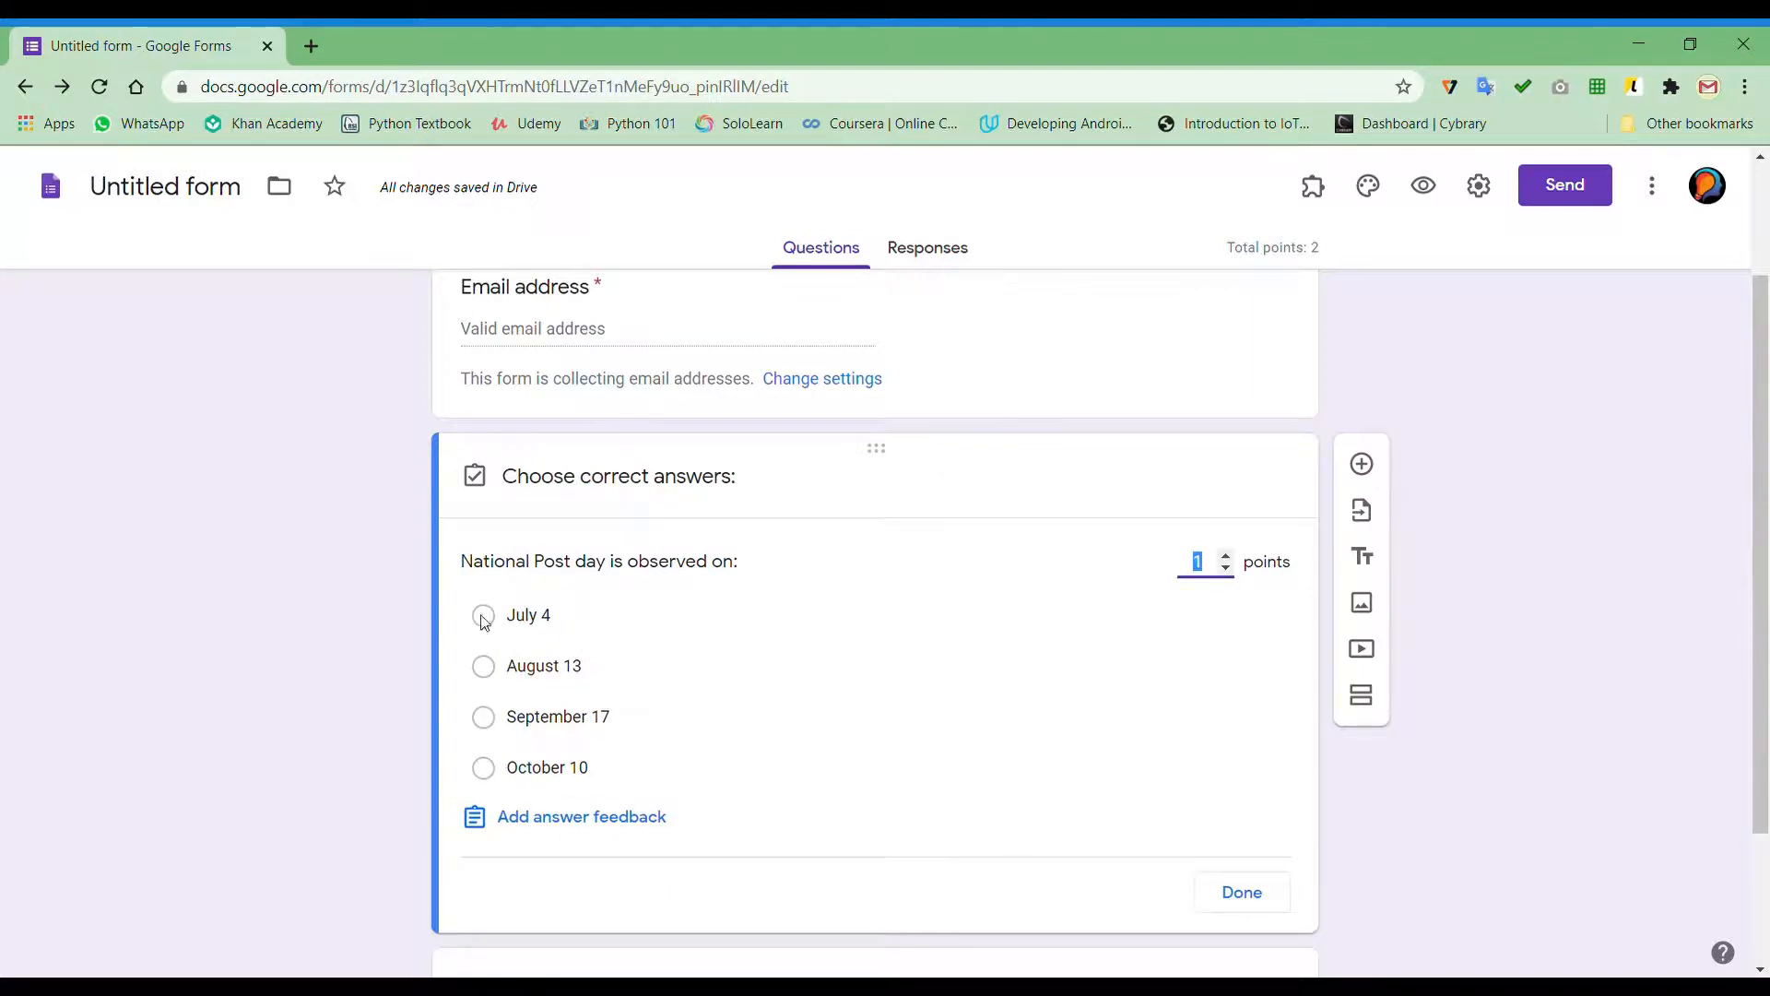
{"action": "left_click", "coordinate": [588, 782]}
{"action": "left_click", "coordinate": [588, 781]}
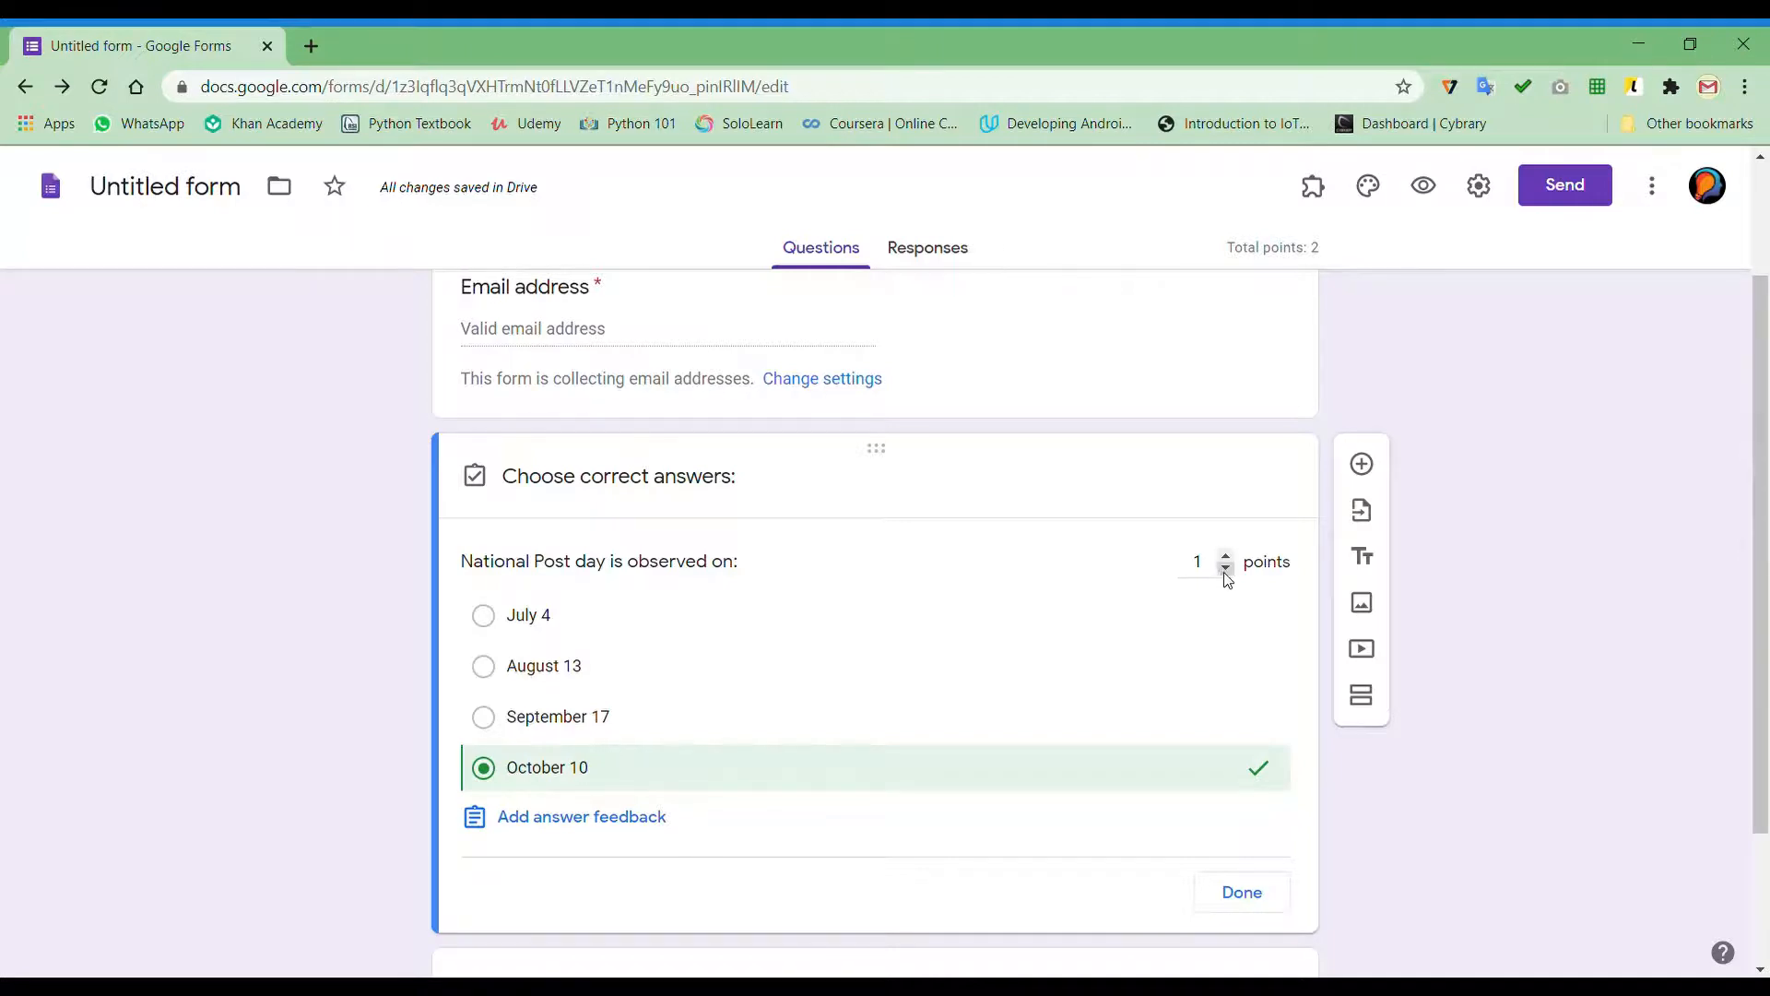
Try different point values for the National Post day question and return it to 1 point
{"action": "left_click", "coordinate": [1226, 570]}
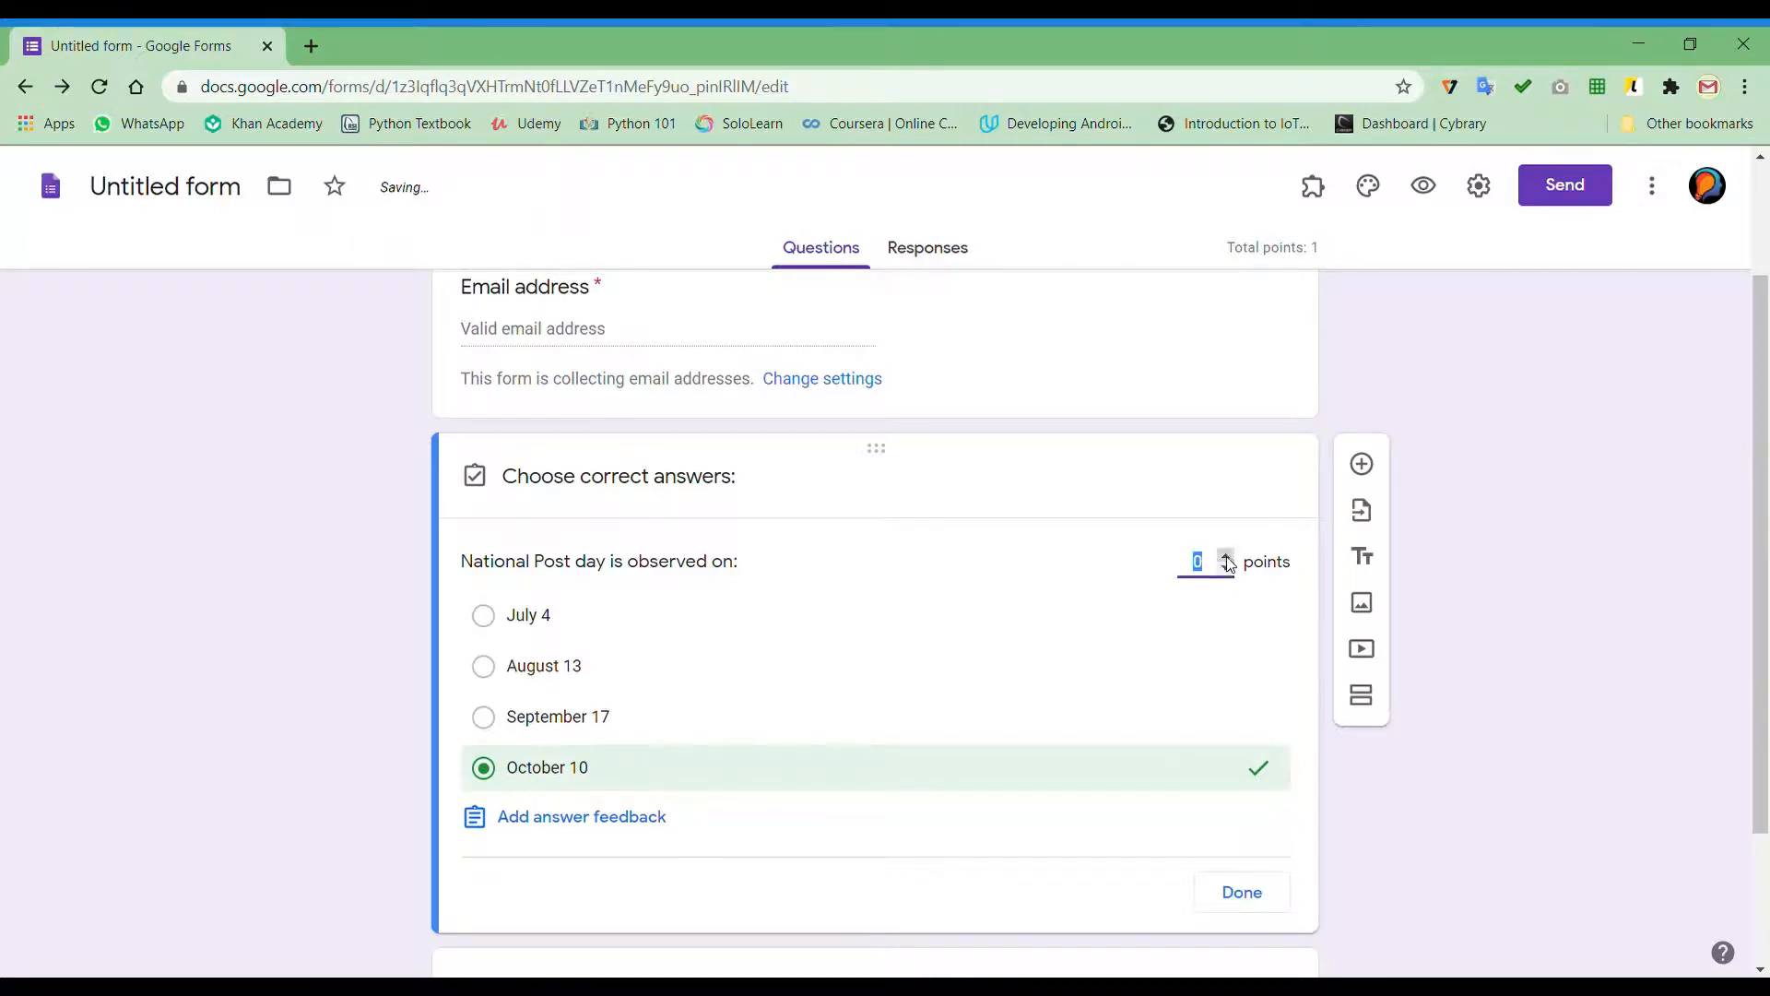
{"action": "left_click", "coordinate": [1226, 557]}
{"action": "left_click", "coordinate": [1226, 556]}
{"action": "left_click", "coordinate": [1226, 557]}
{"action": "left_click", "coordinate": [1226, 557]}
{"action": "left_click", "coordinate": [1226, 556]}
{"action": "left_click", "coordinate": [1226, 557]}
{"action": "left_click", "coordinate": [1226, 557]}
{"action": "left_click", "coordinate": [1226, 557]}
{"action": "left_click", "coordinate": [1226, 557]}
{"action": "left_click", "coordinate": [1226, 570]}
{"action": "left_click", "coordinate": [1226, 570]}
{"action": "left_click", "coordinate": [1226, 570]}
{"action": "left_click", "coordinate": [1226, 570]}
{"action": "left_click", "coordinate": [1226, 569]}
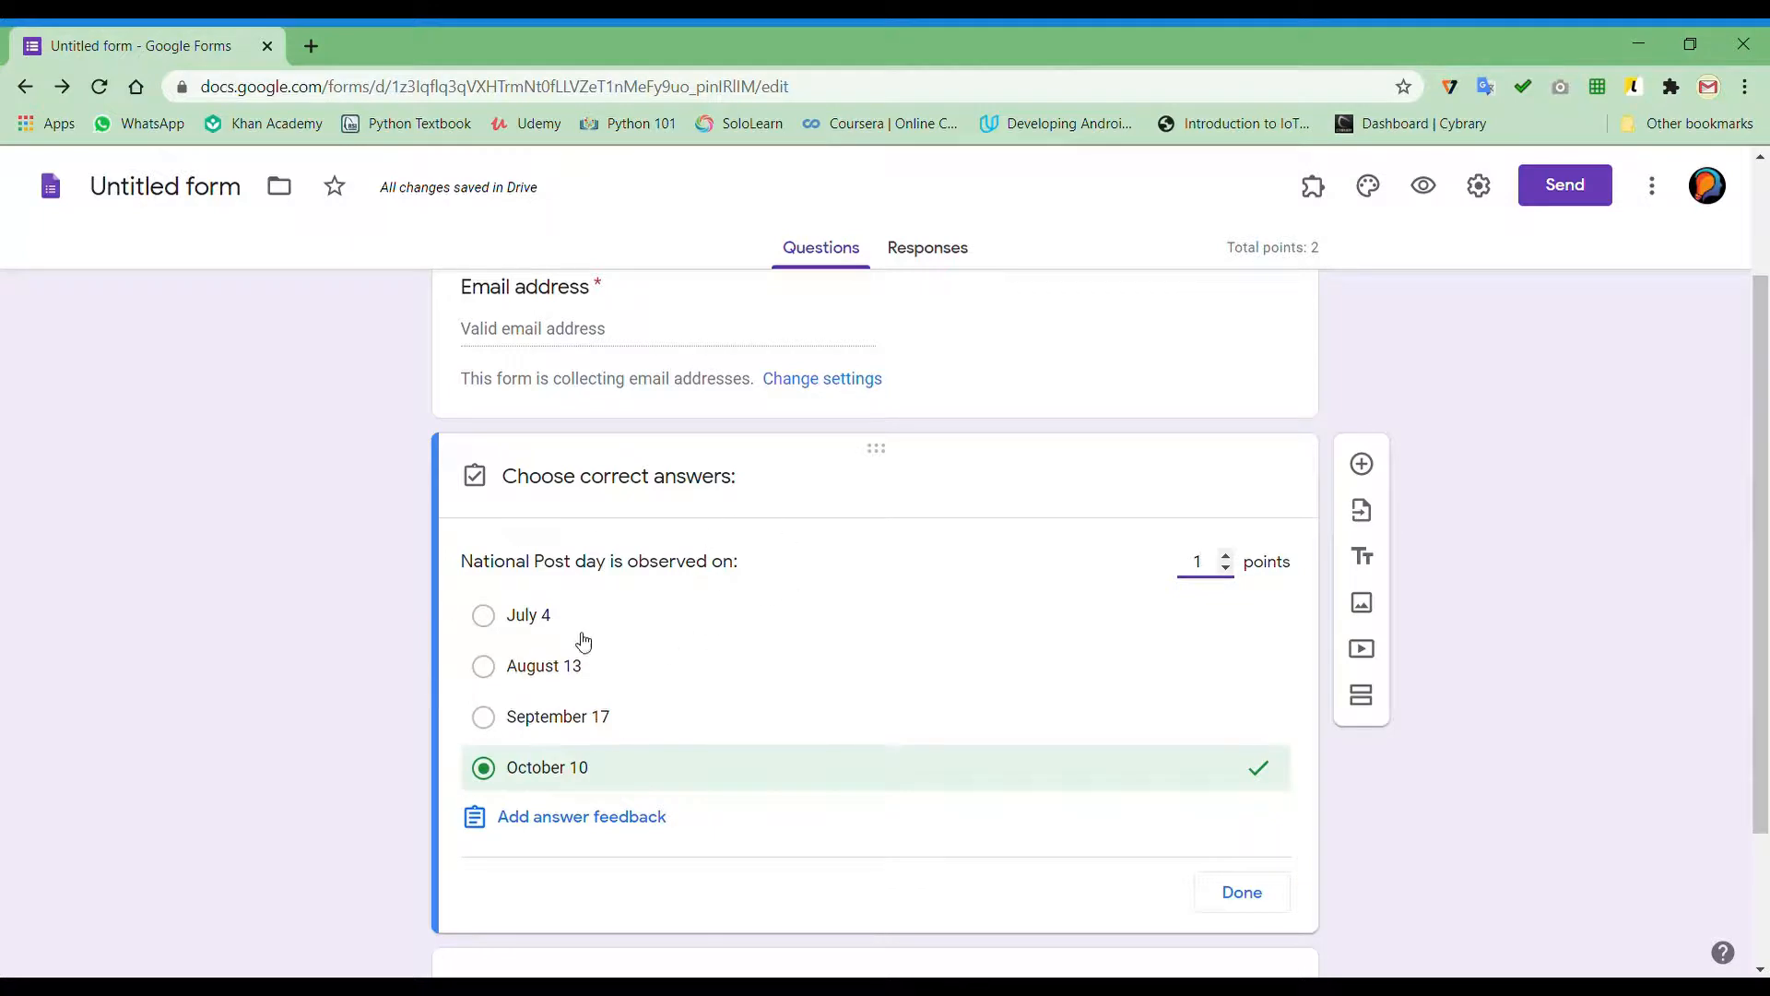
Finish the answer key and make the National Post day question required
{"action": "scroll", "coordinate": [691, 640], "scroll_direction": "down", "scroll_amount": 2}
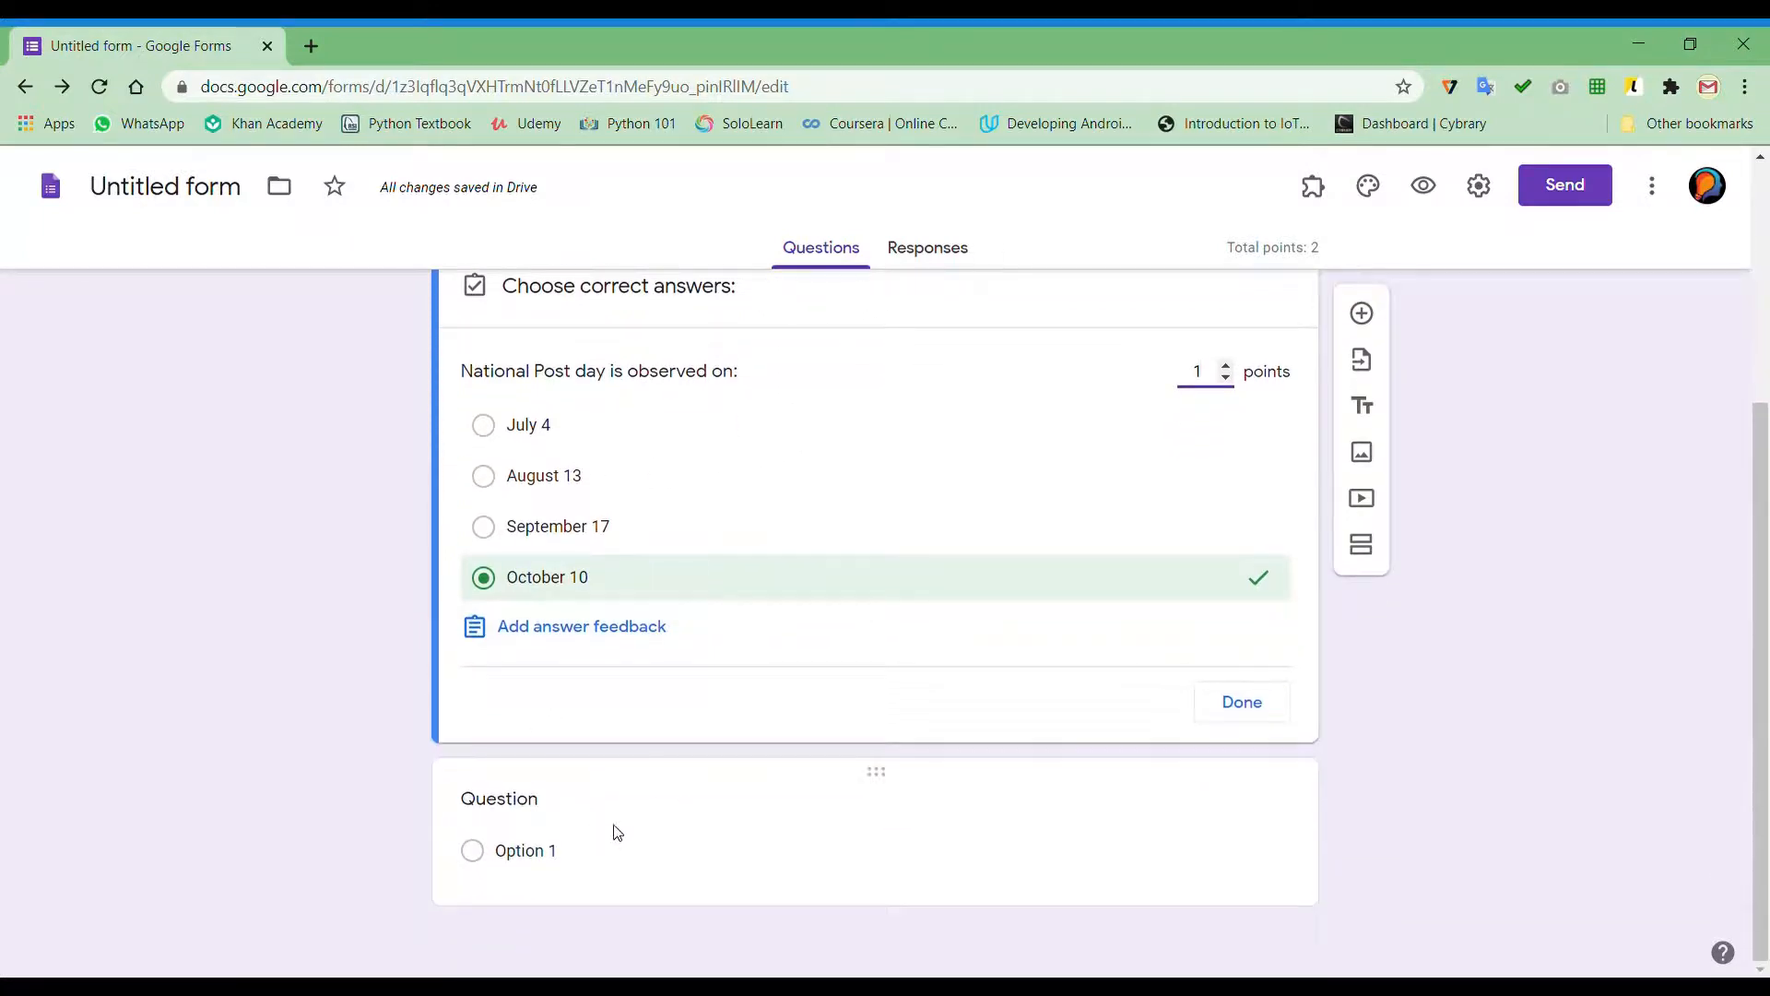
{"action": "scroll", "coordinate": [765, 695], "scroll_direction": "up", "scroll_amount": 2}
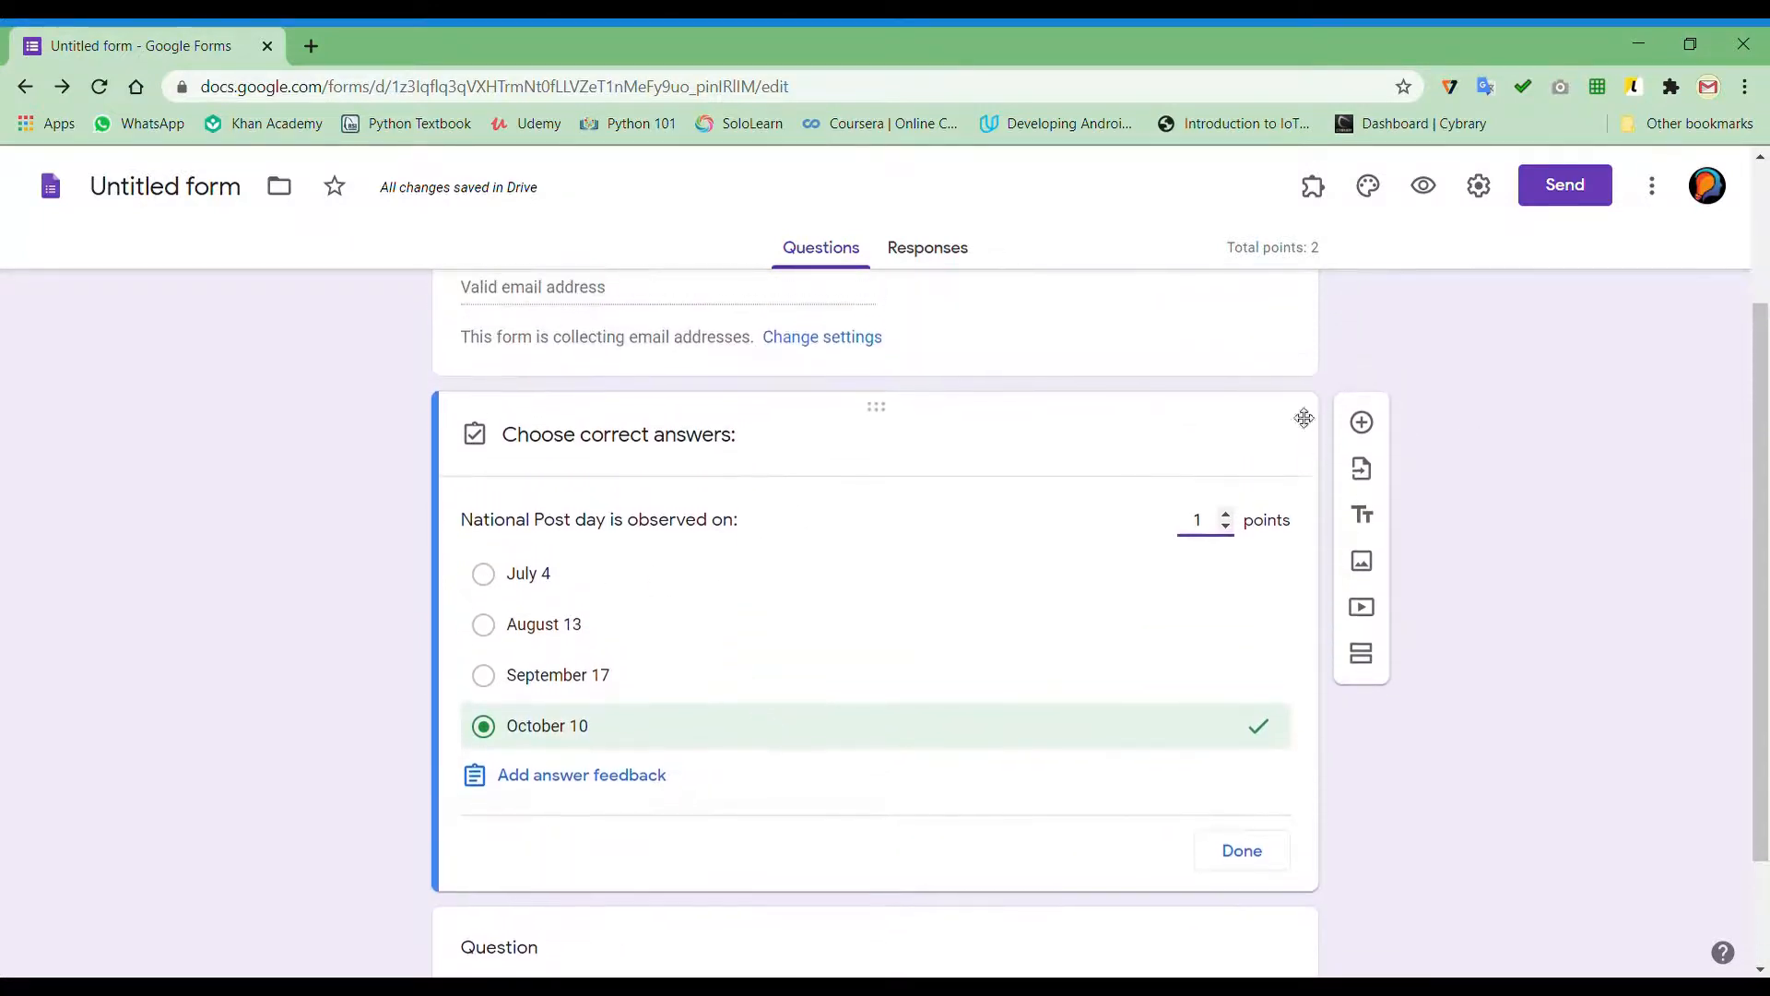
{"action": "left_click", "coordinate": [1255, 850]}
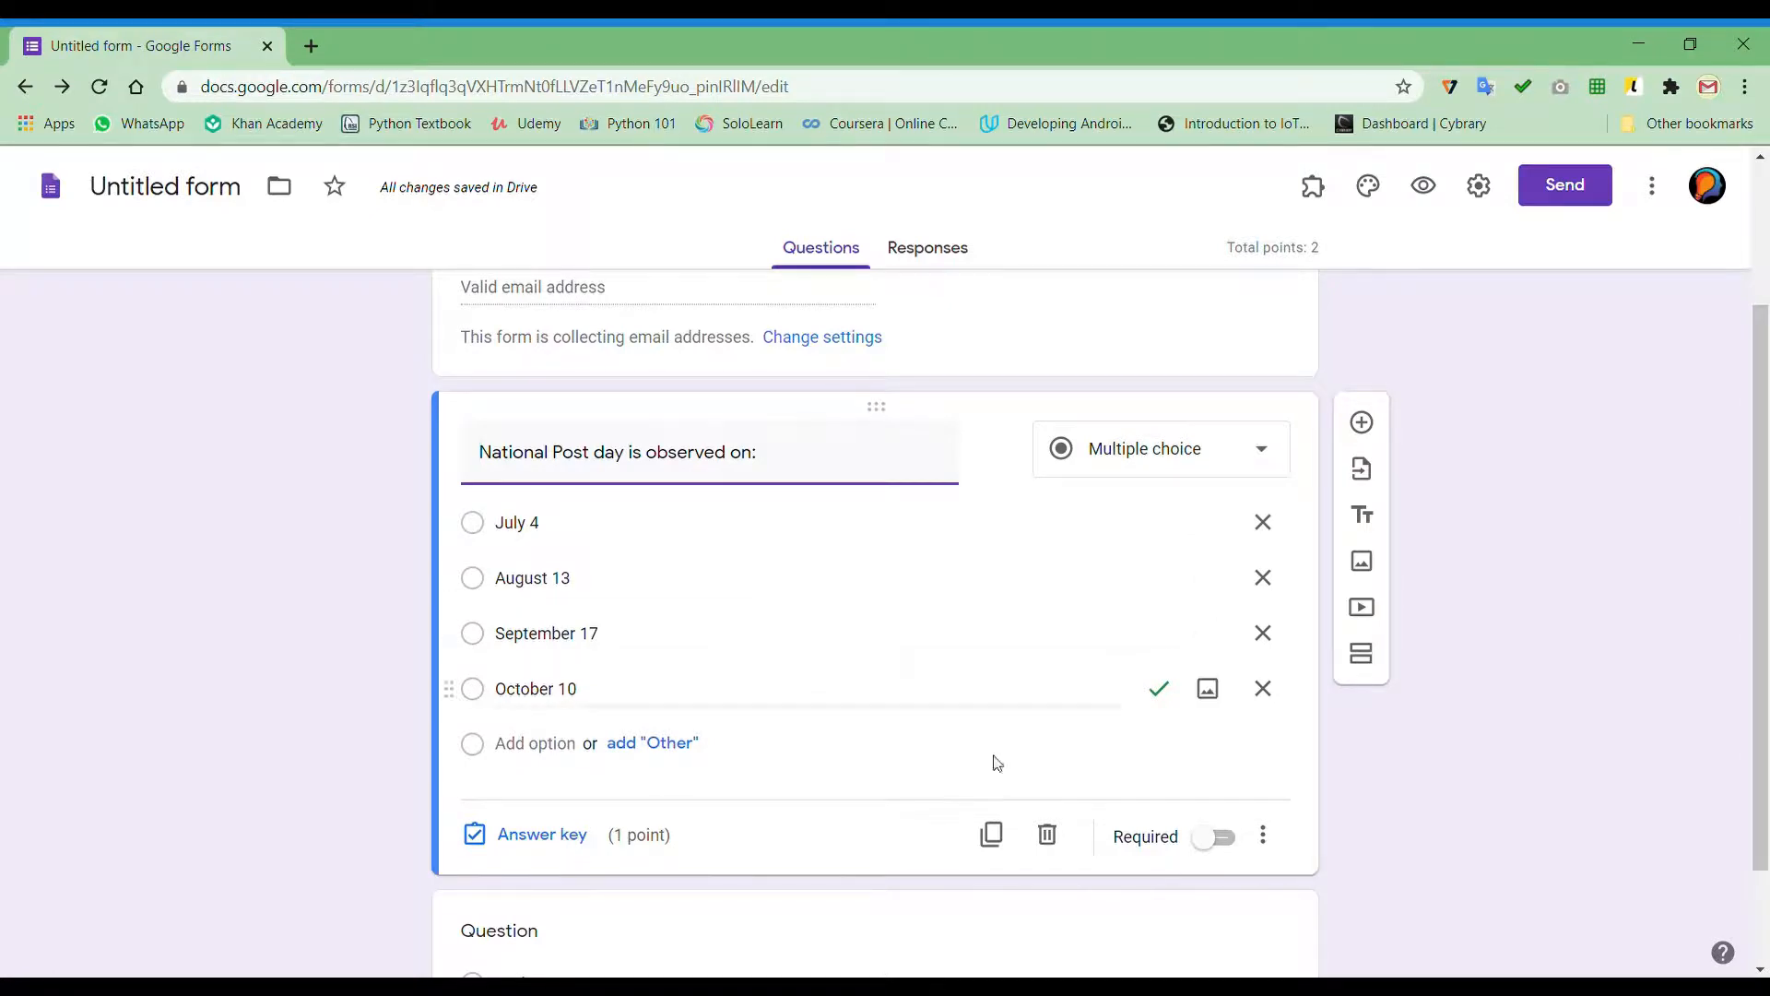
{"action": "left_click", "coordinate": [1223, 836]}
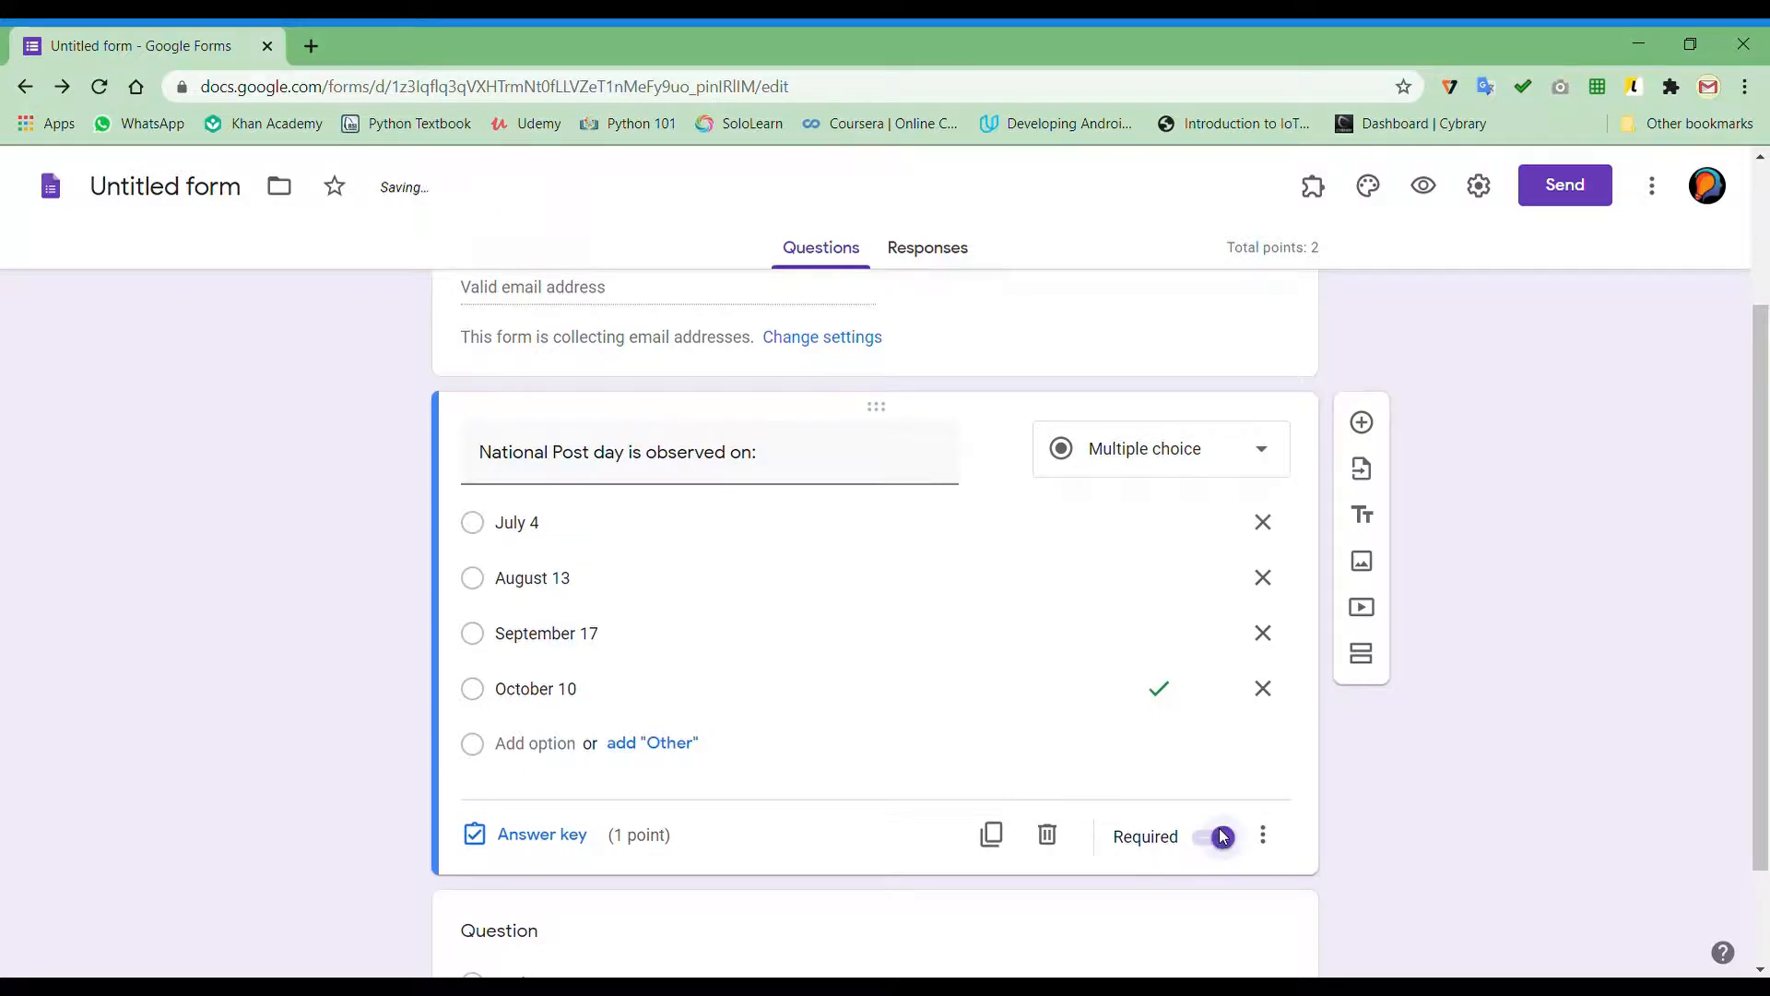
Turn on shuffled option order for the National Post day question
{"action": "left_click", "coordinate": [1285, 845]}
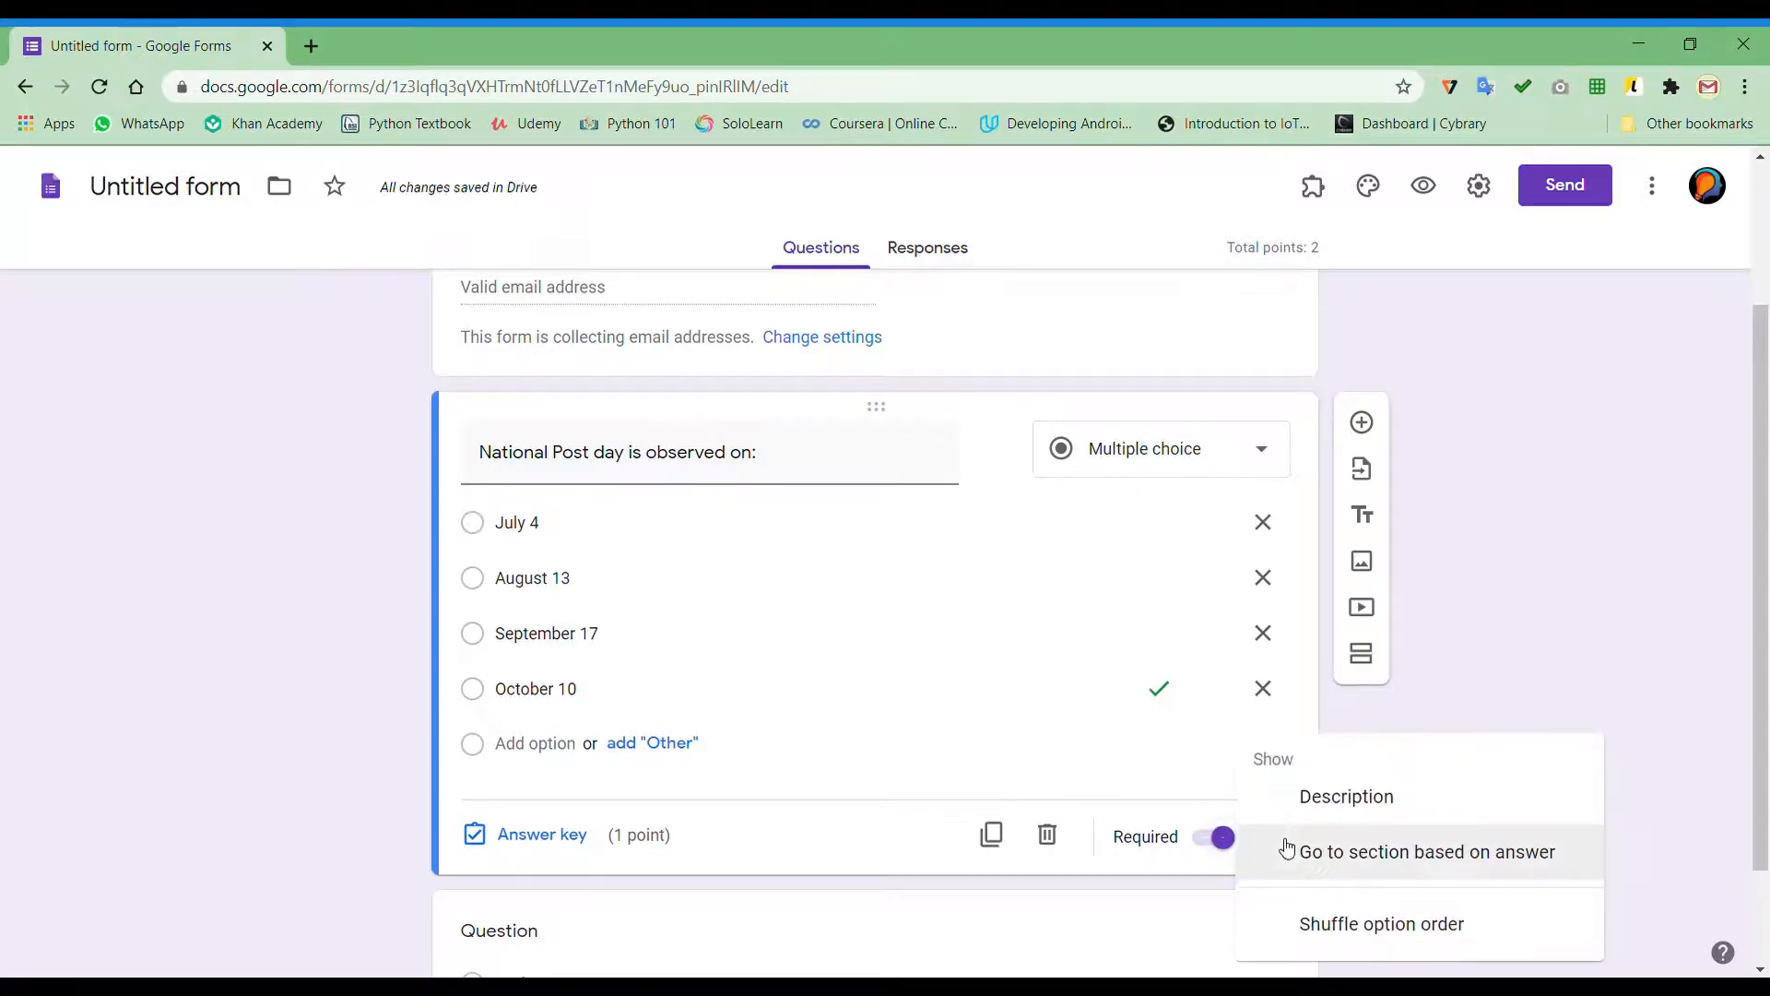
{"action": "left_click", "coordinate": [1632, 707]}
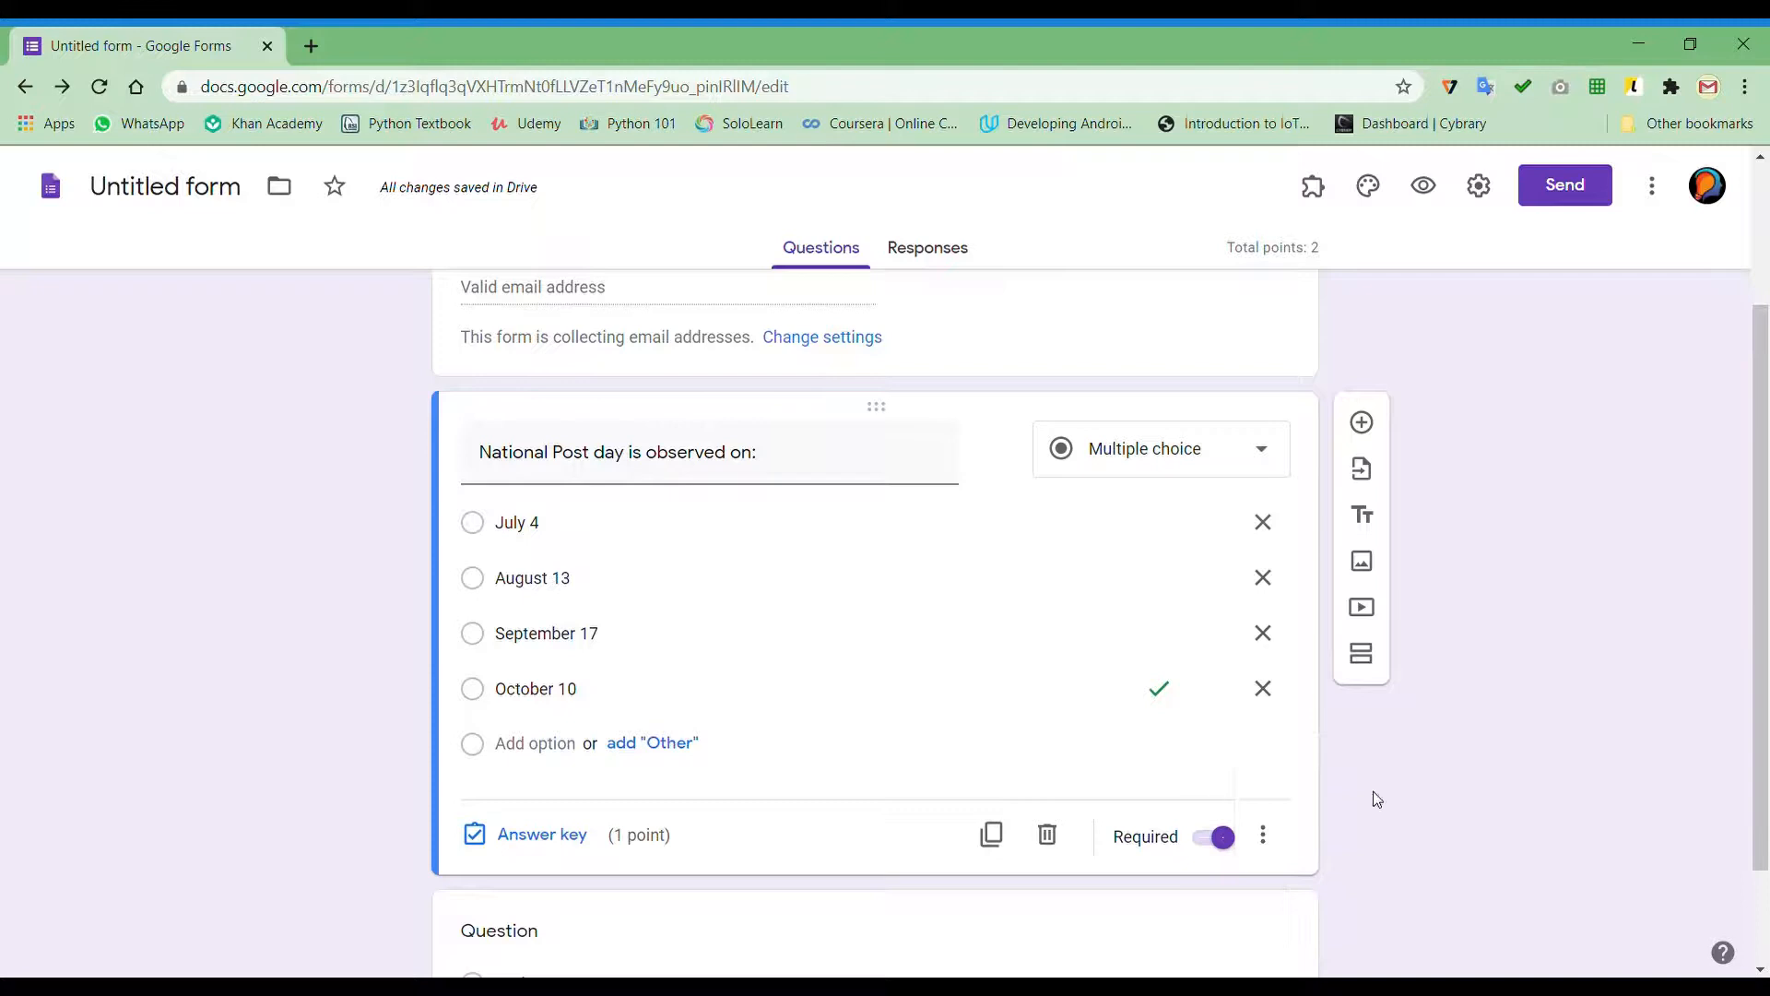
{"action": "left_click", "coordinate": [1277, 842]}
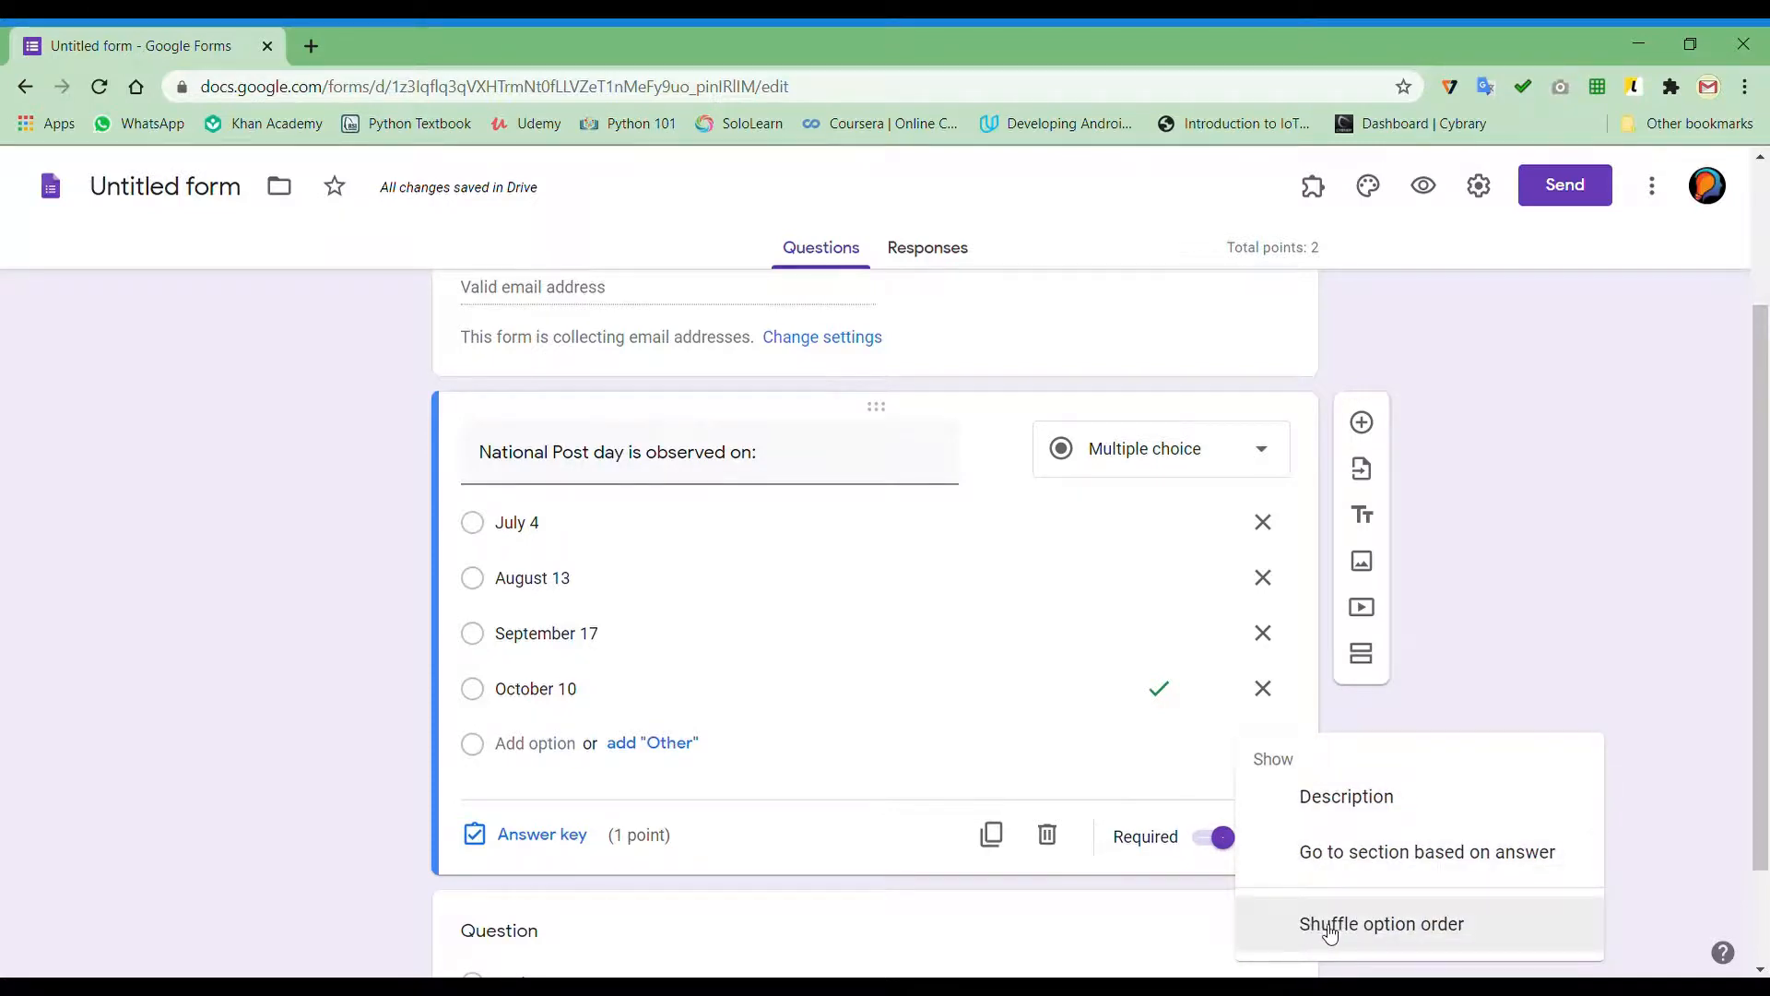
{"action": "left_click", "coordinate": [1441, 924]}
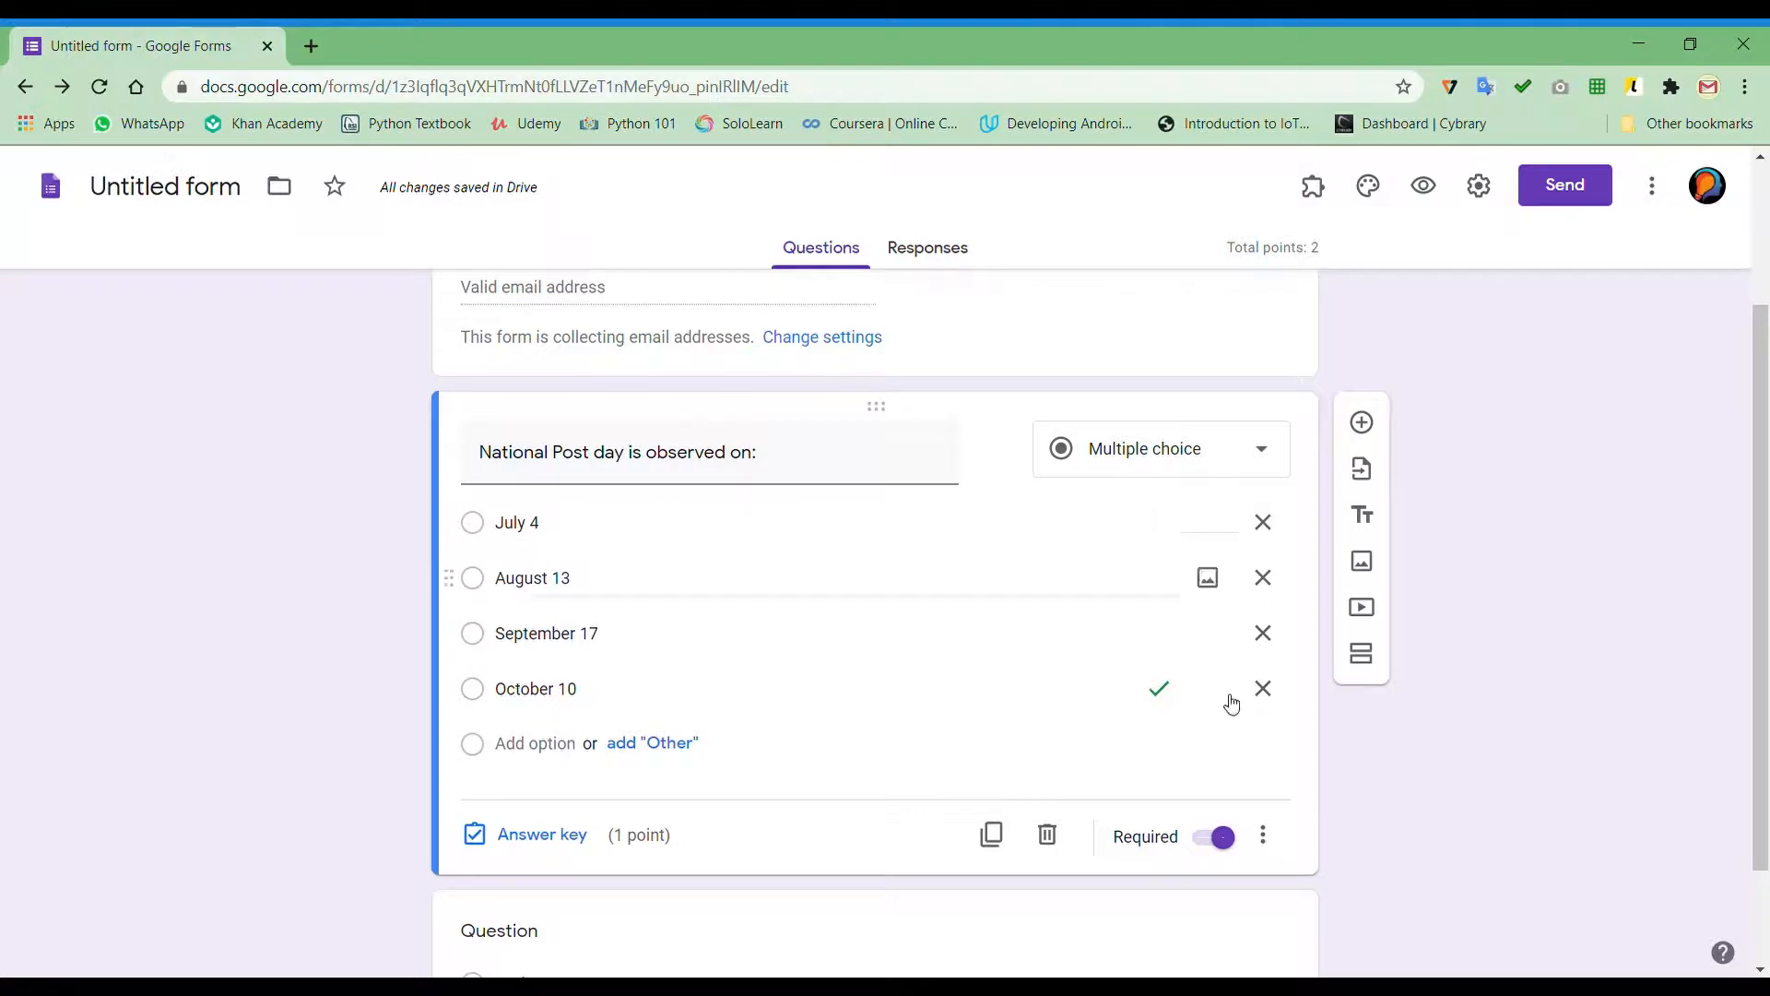
{"action": "left_click", "coordinate": [1284, 843]}
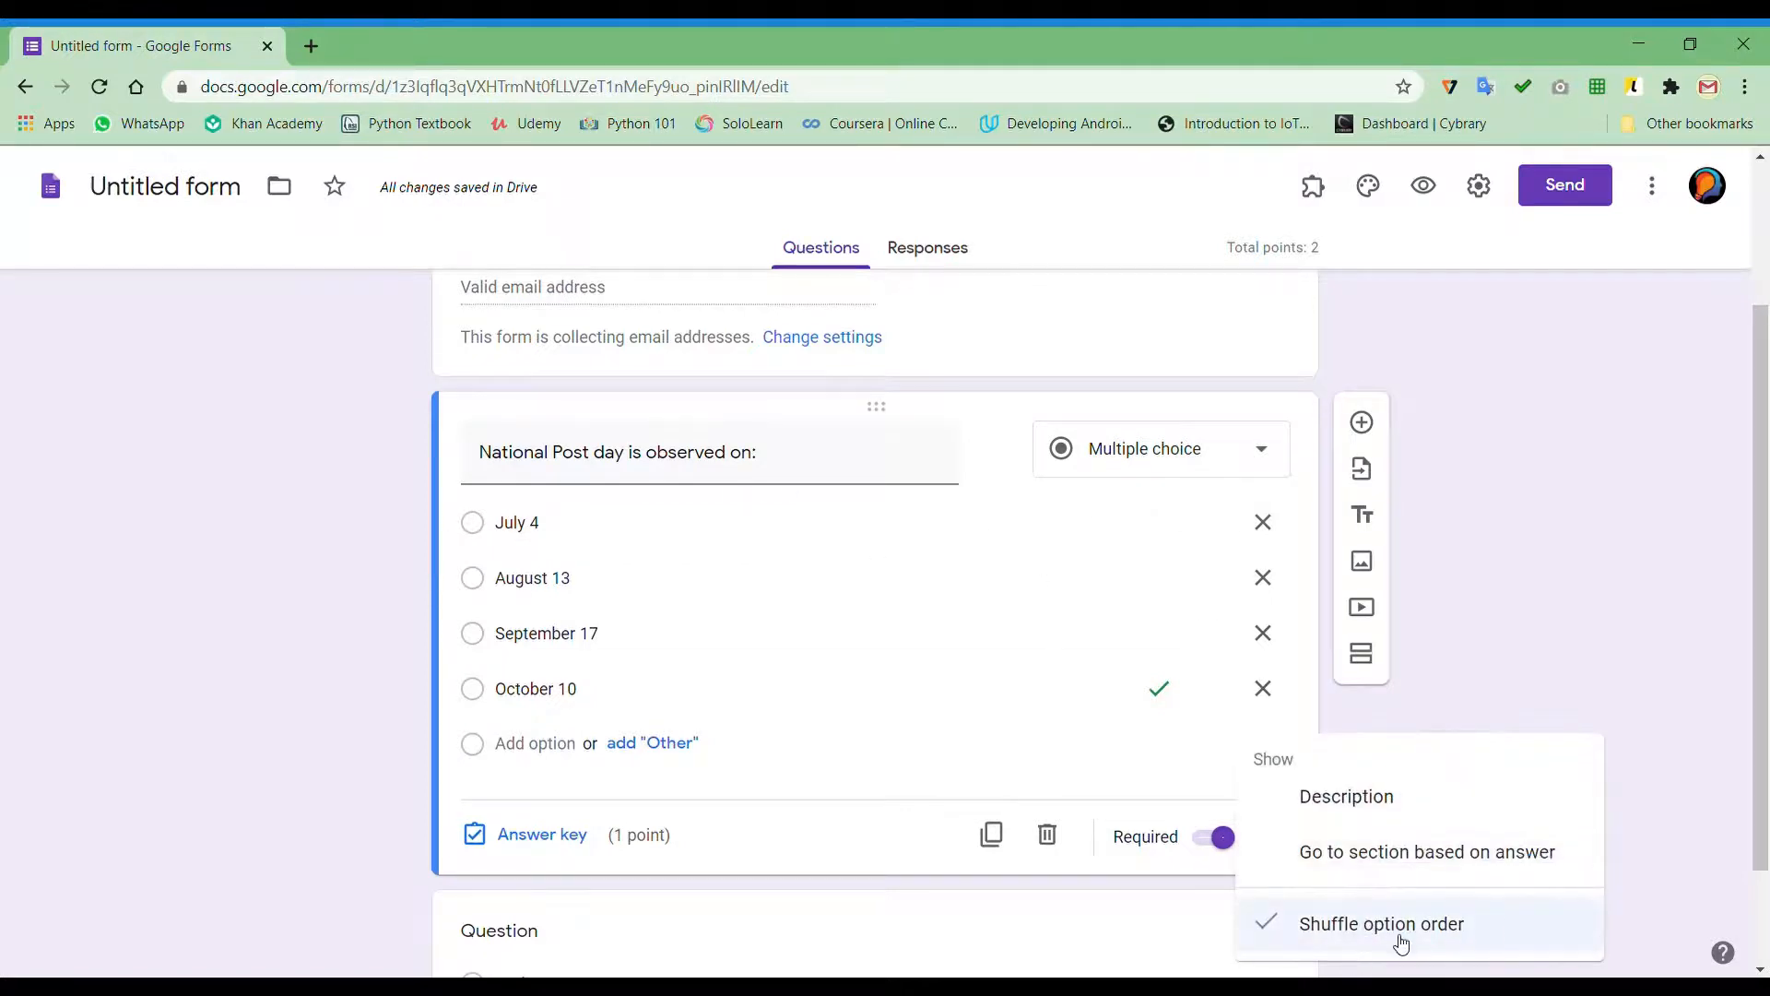
{"action": "left_click", "coordinate": [1596, 607]}
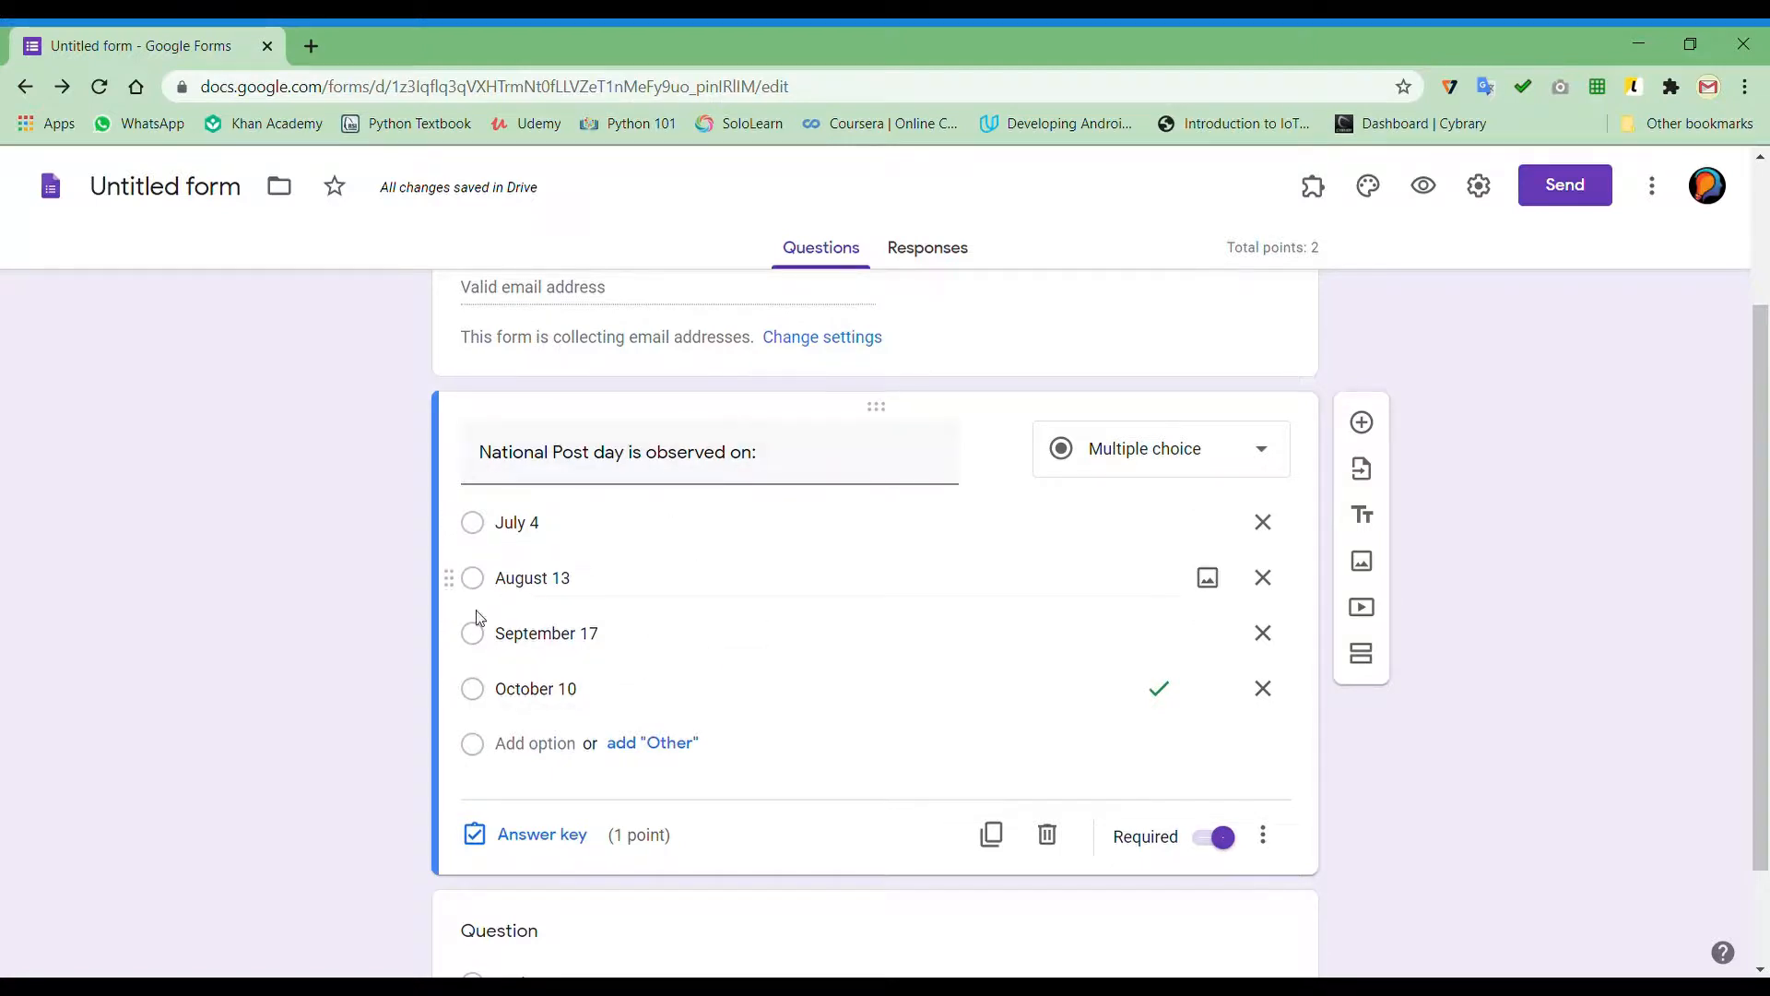
{"action": "scroll", "coordinate": [1014, 646], "scroll_direction": "down", "scroll_amount": 2}
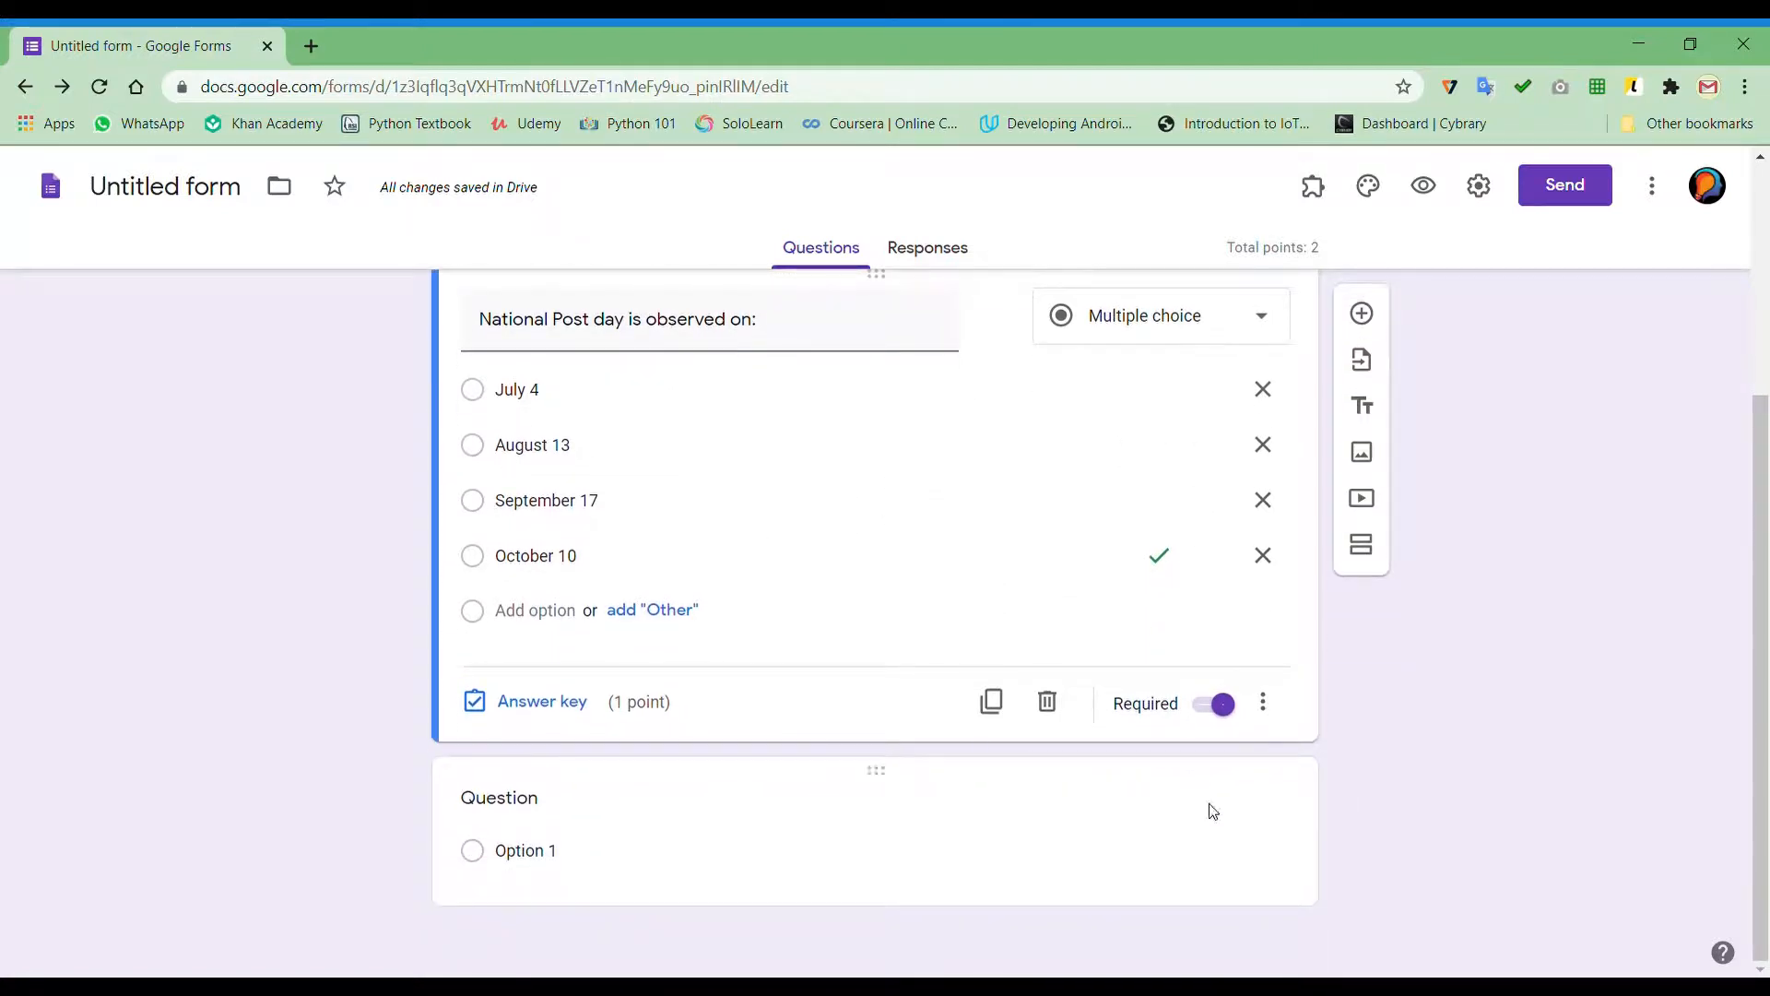
{"action": "left_click", "coordinate": [1263, 703]}
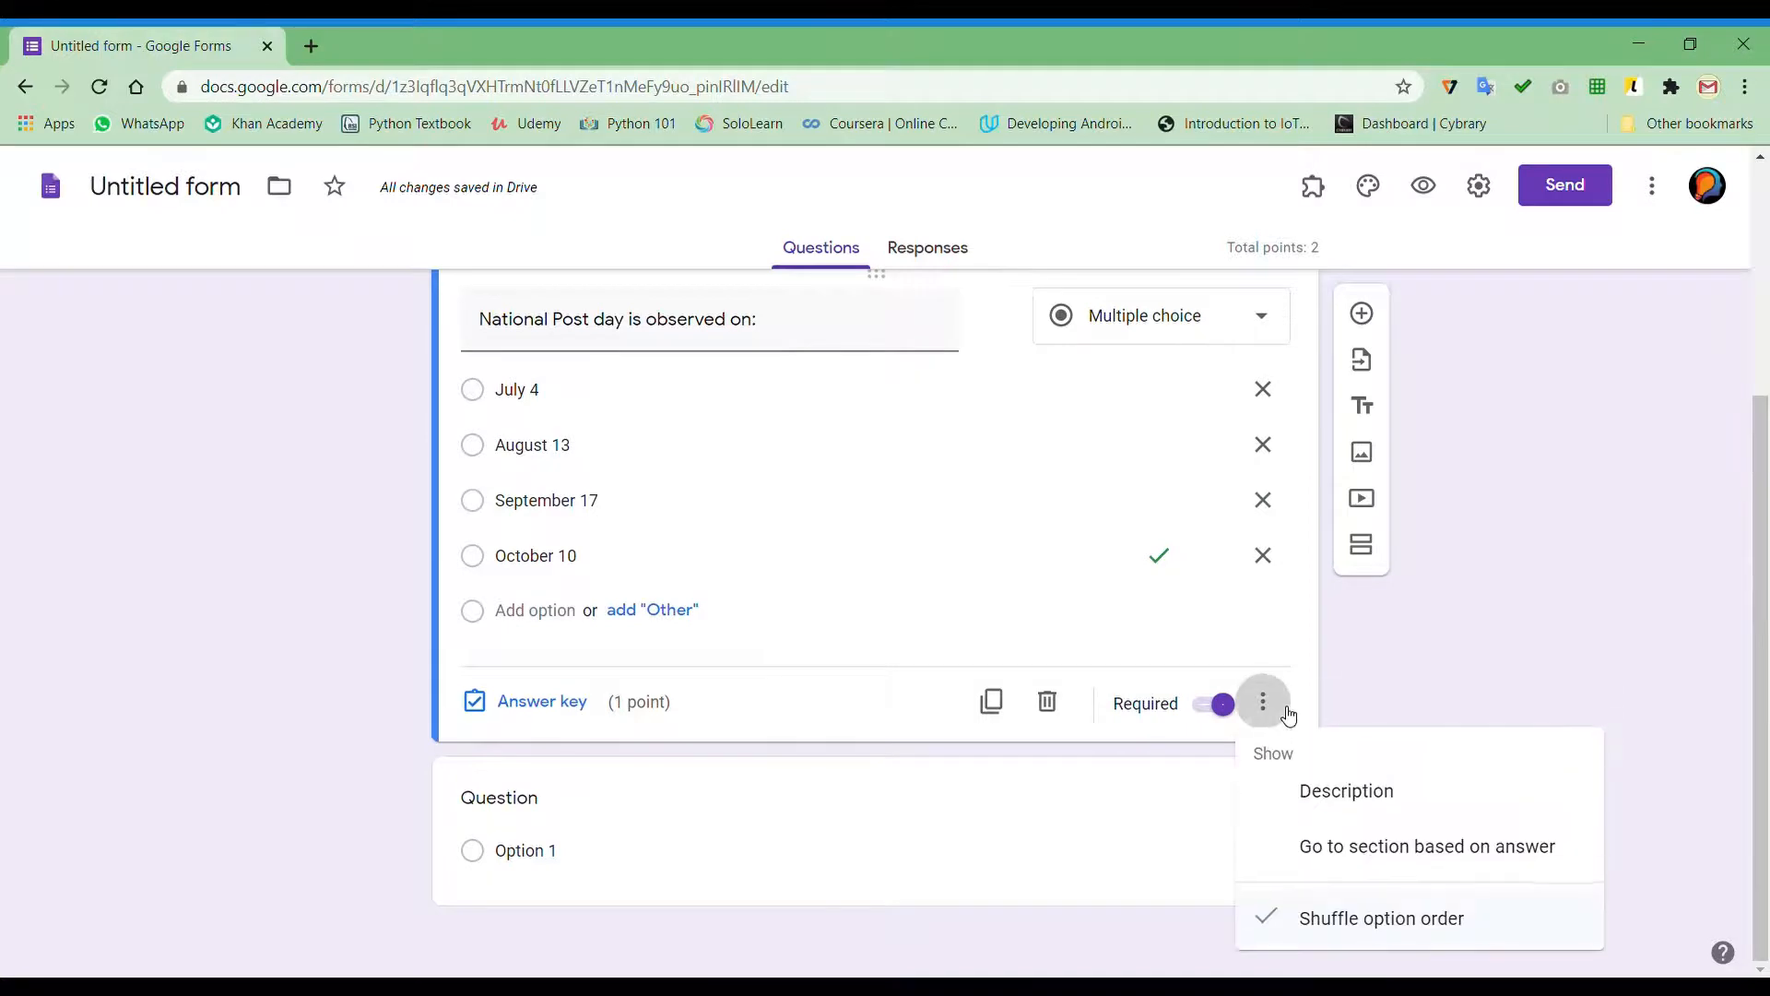
{"action": "left_click", "coordinate": [1451, 671]}
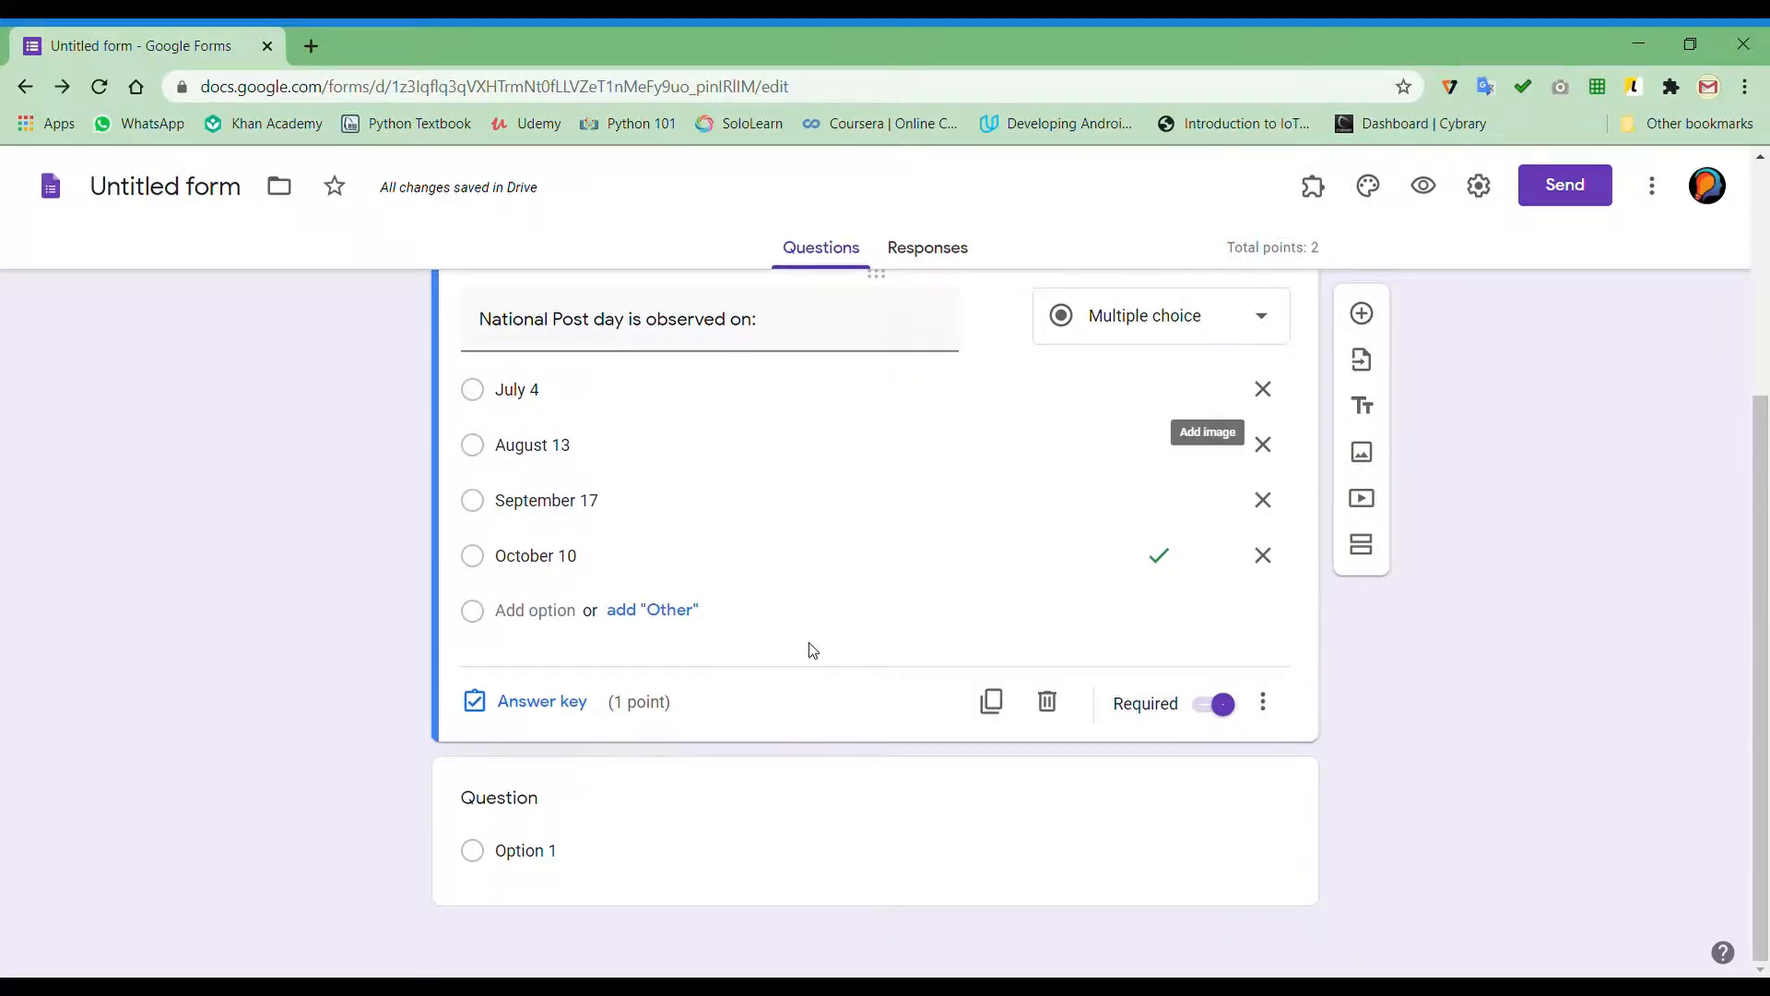
Add a new blank multiple-choice question below the National Post day question
{"action": "scroll", "coordinate": [314, 797], "scroll_direction": "up", "scroll_amount": 1}
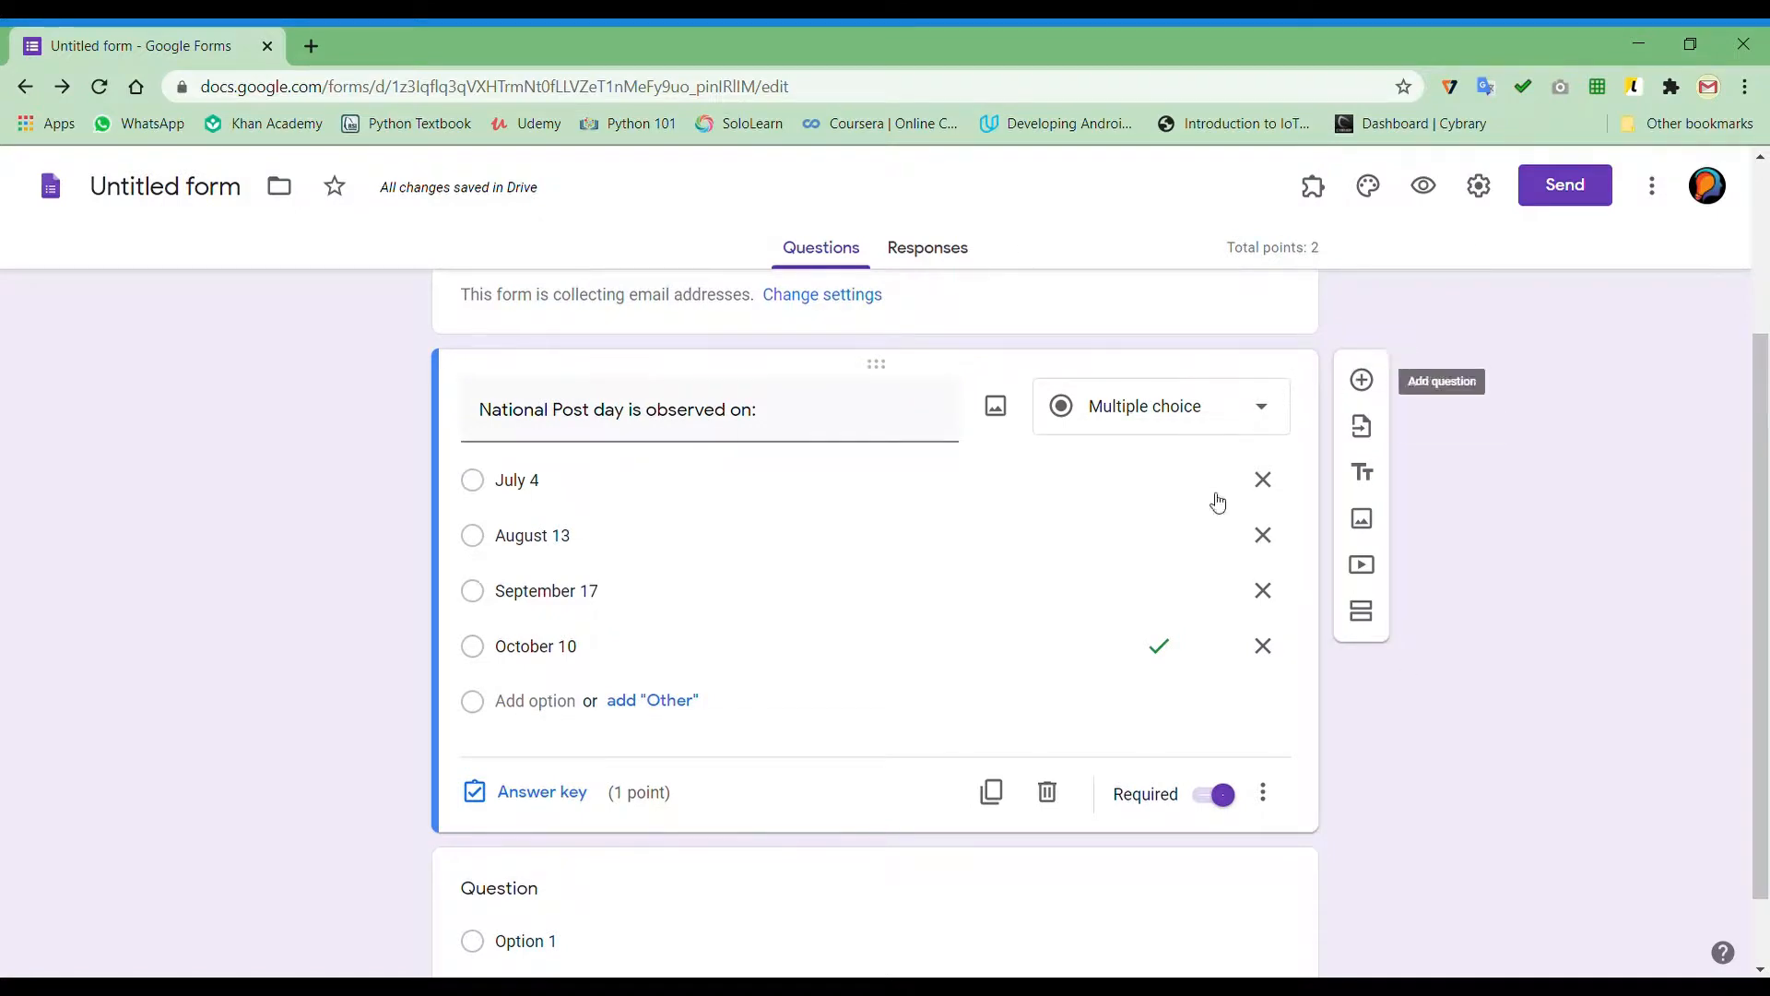
{"action": "left_click", "coordinate": [1362, 381]}
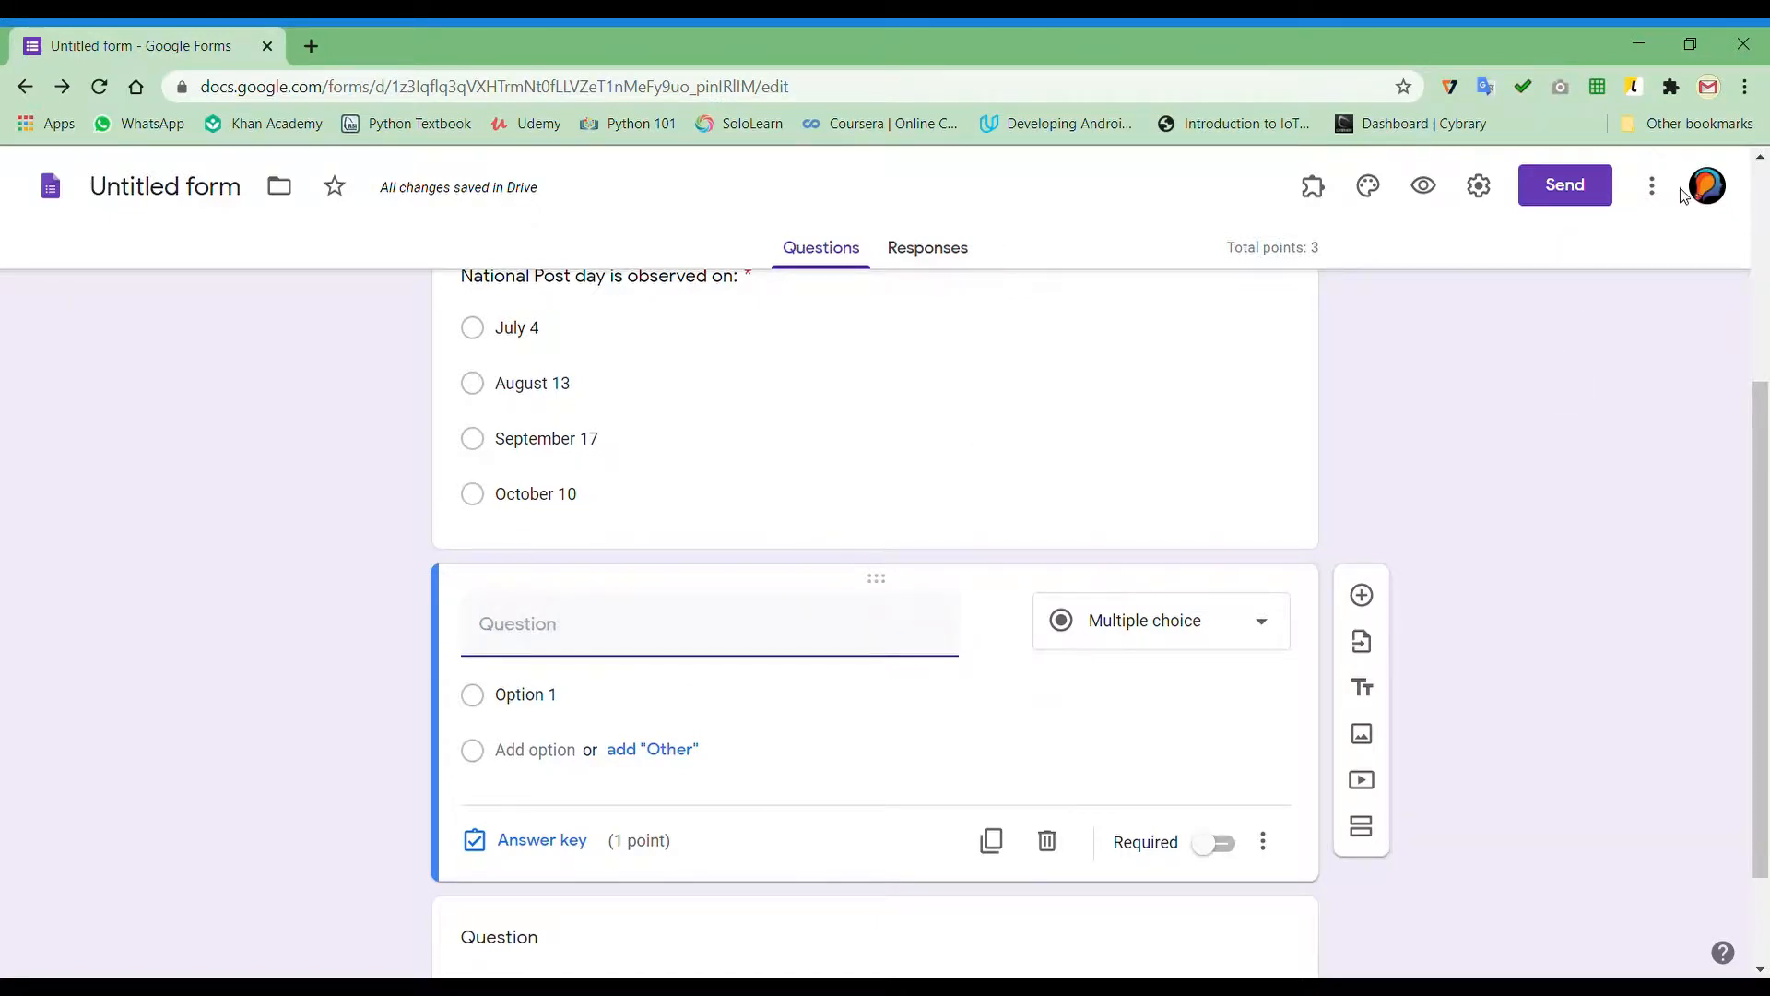
Open the form's send options and examine the email delivery fields, toggling Include form in email on and back off
{"action": "key", "text": "F11"}
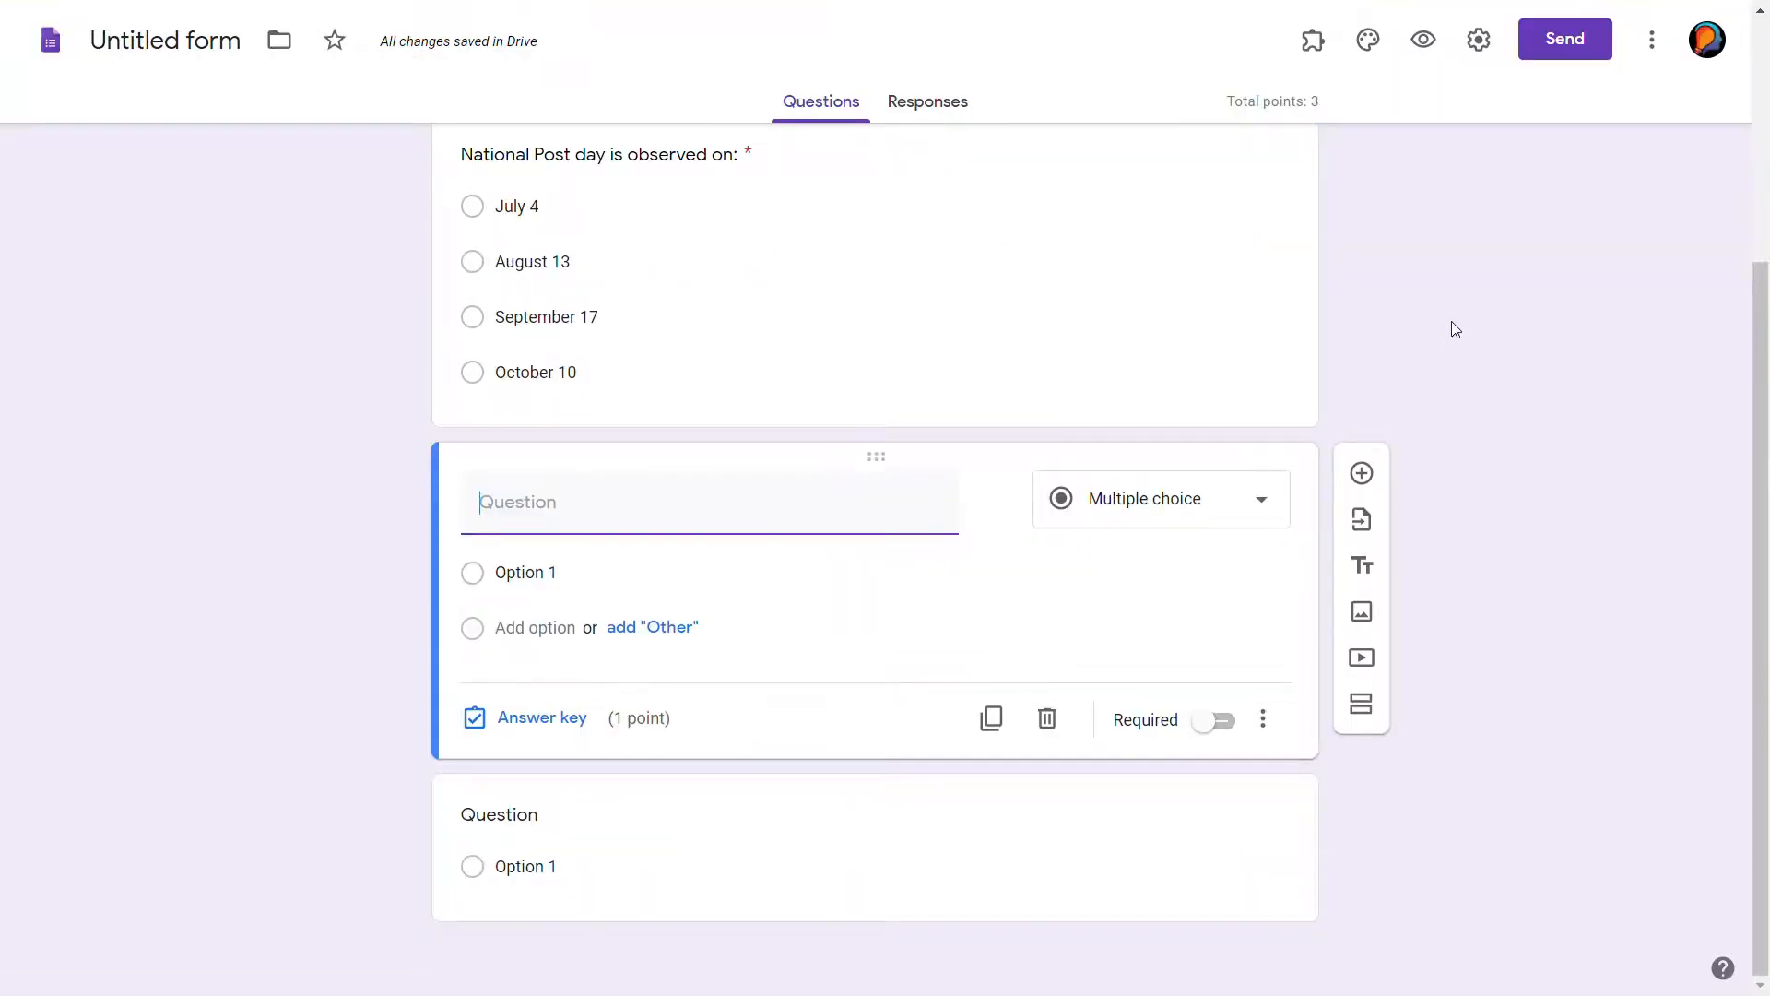
{"action": "left_click", "coordinate": [1580, 49]}
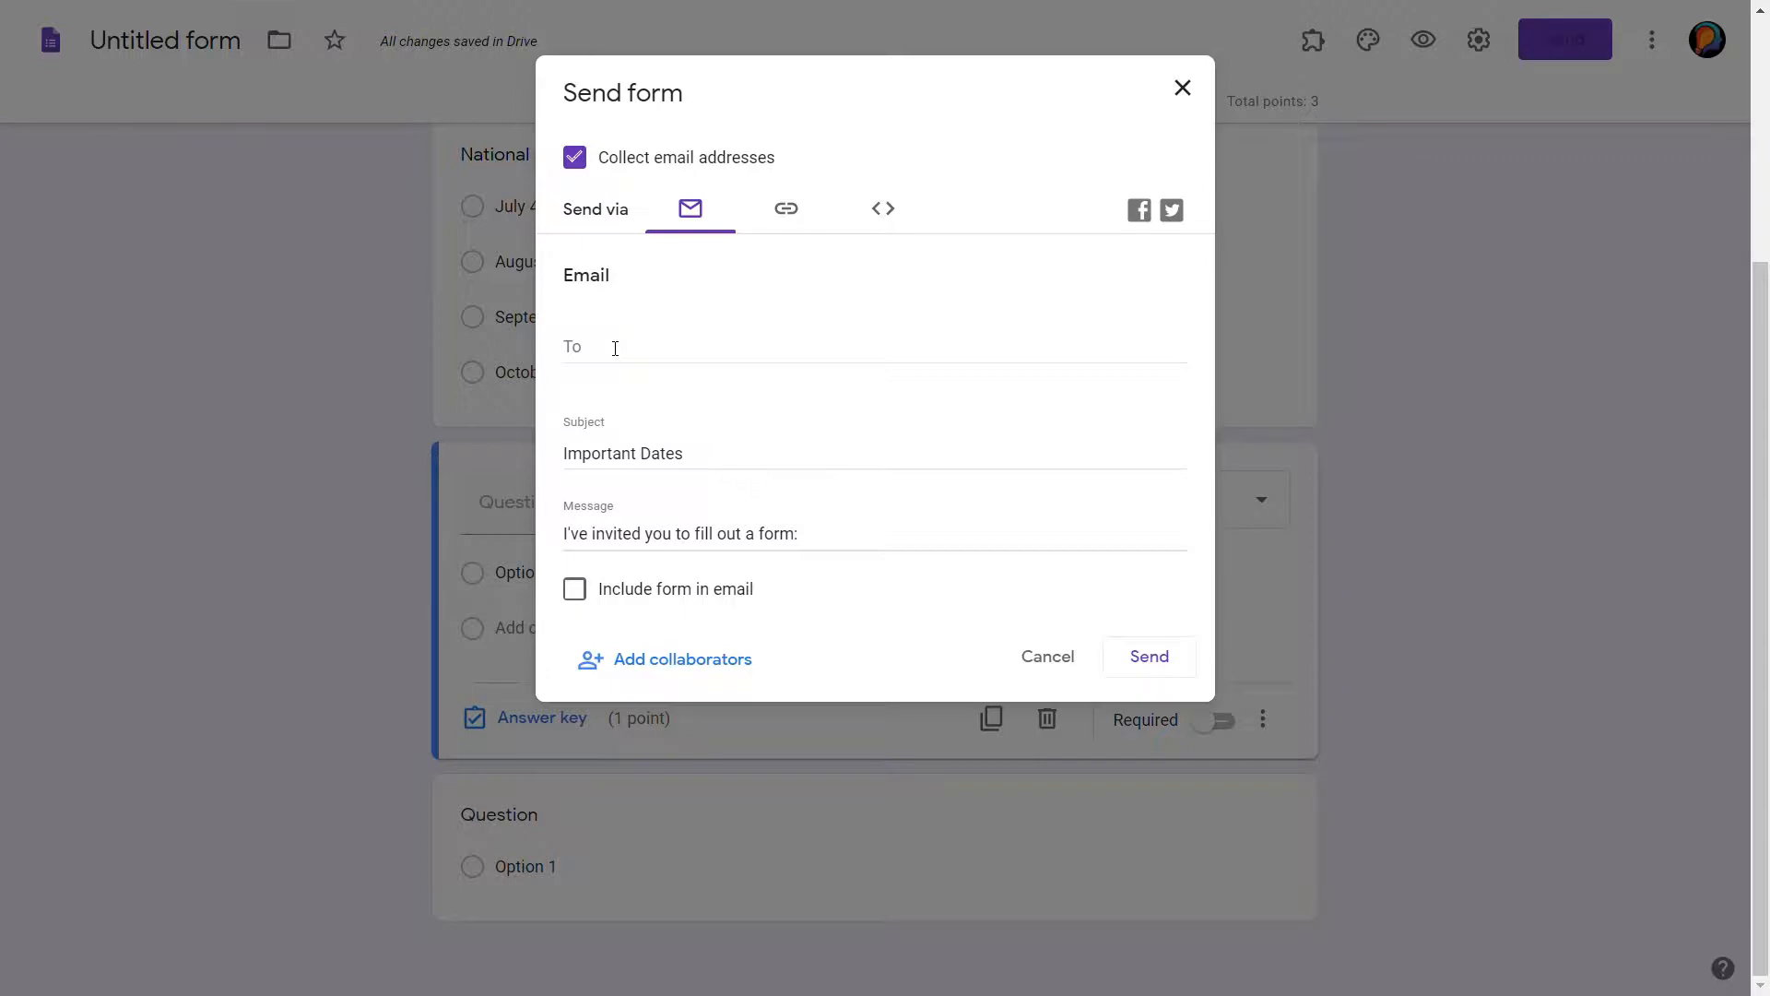
{"action": "left_click", "coordinate": [615, 348]}
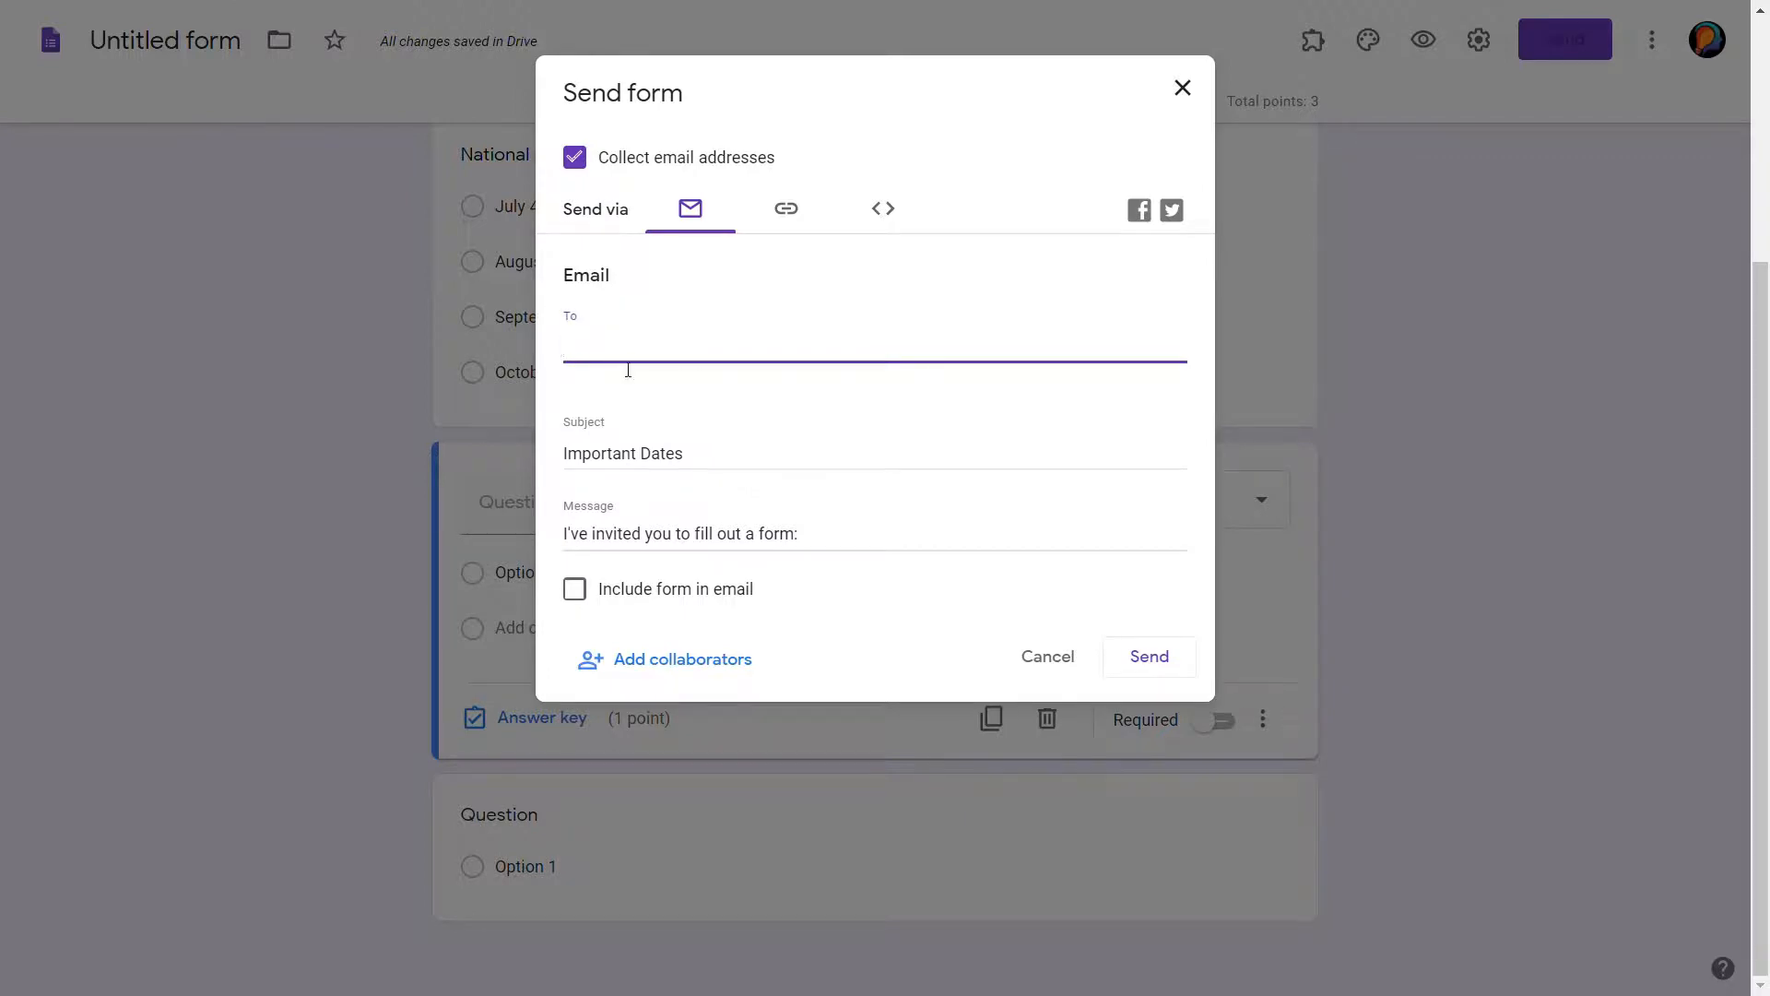
{"action": "left_click", "coordinate": [575, 590]}
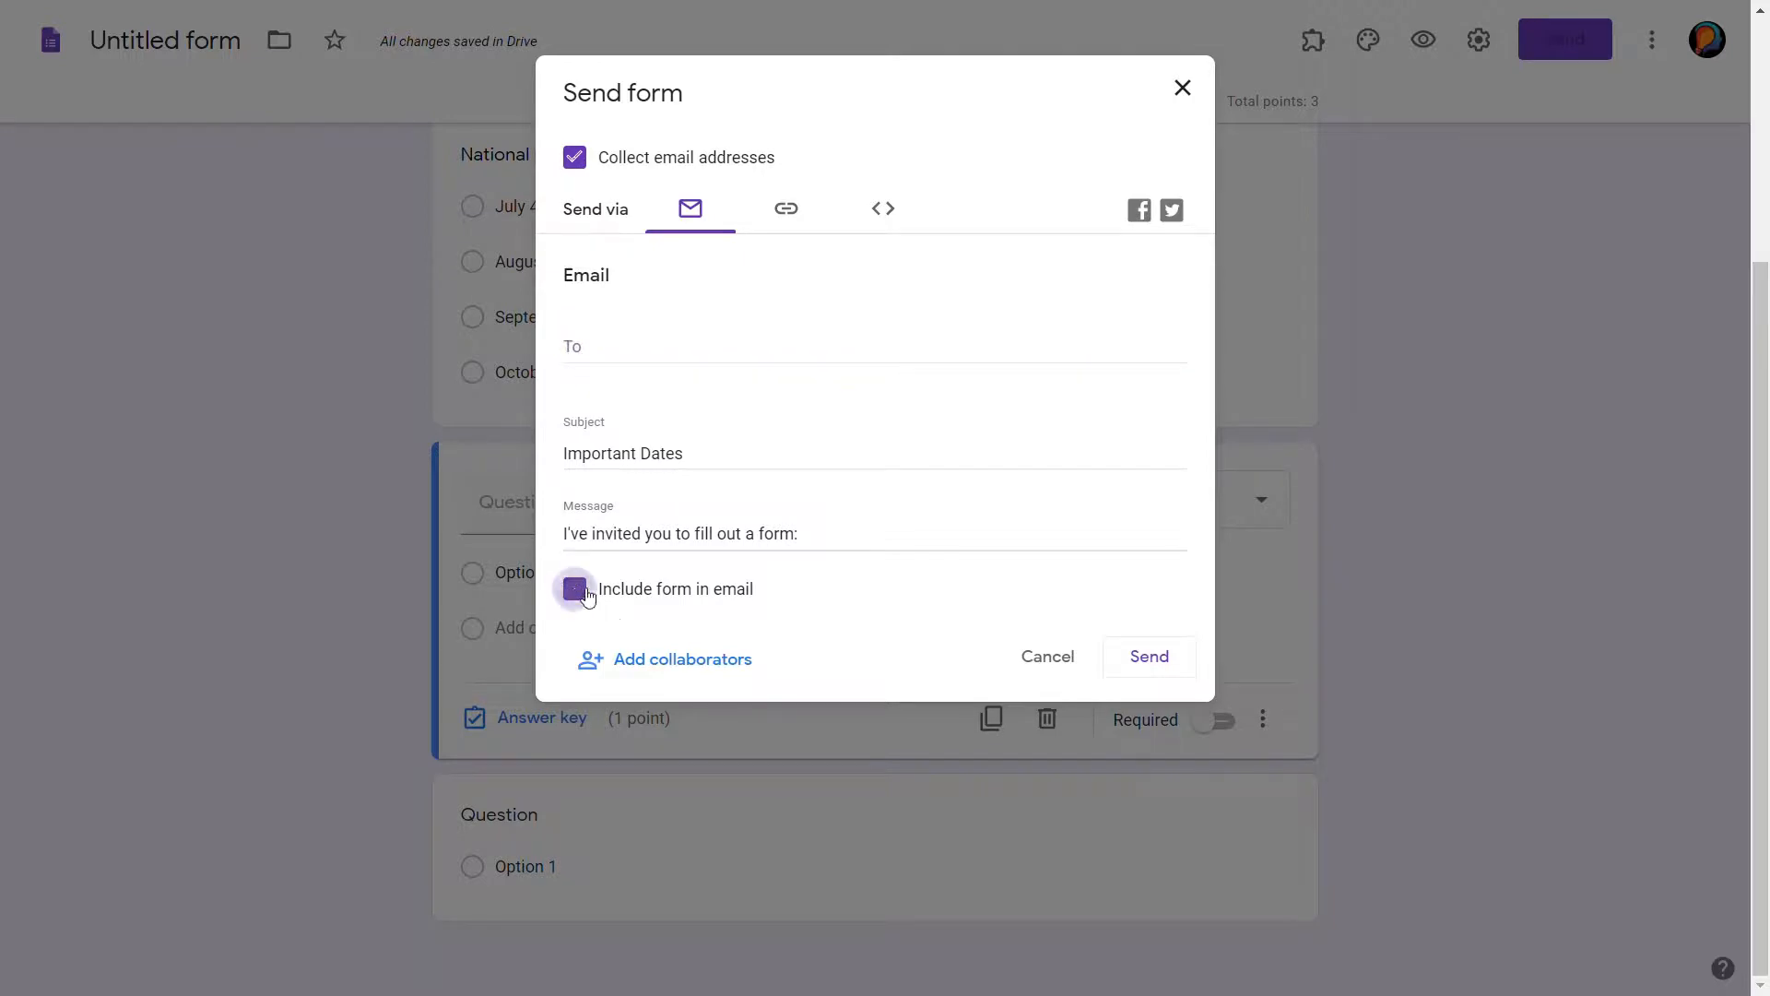
{"action": "left_click", "coordinate": [586, 597]}
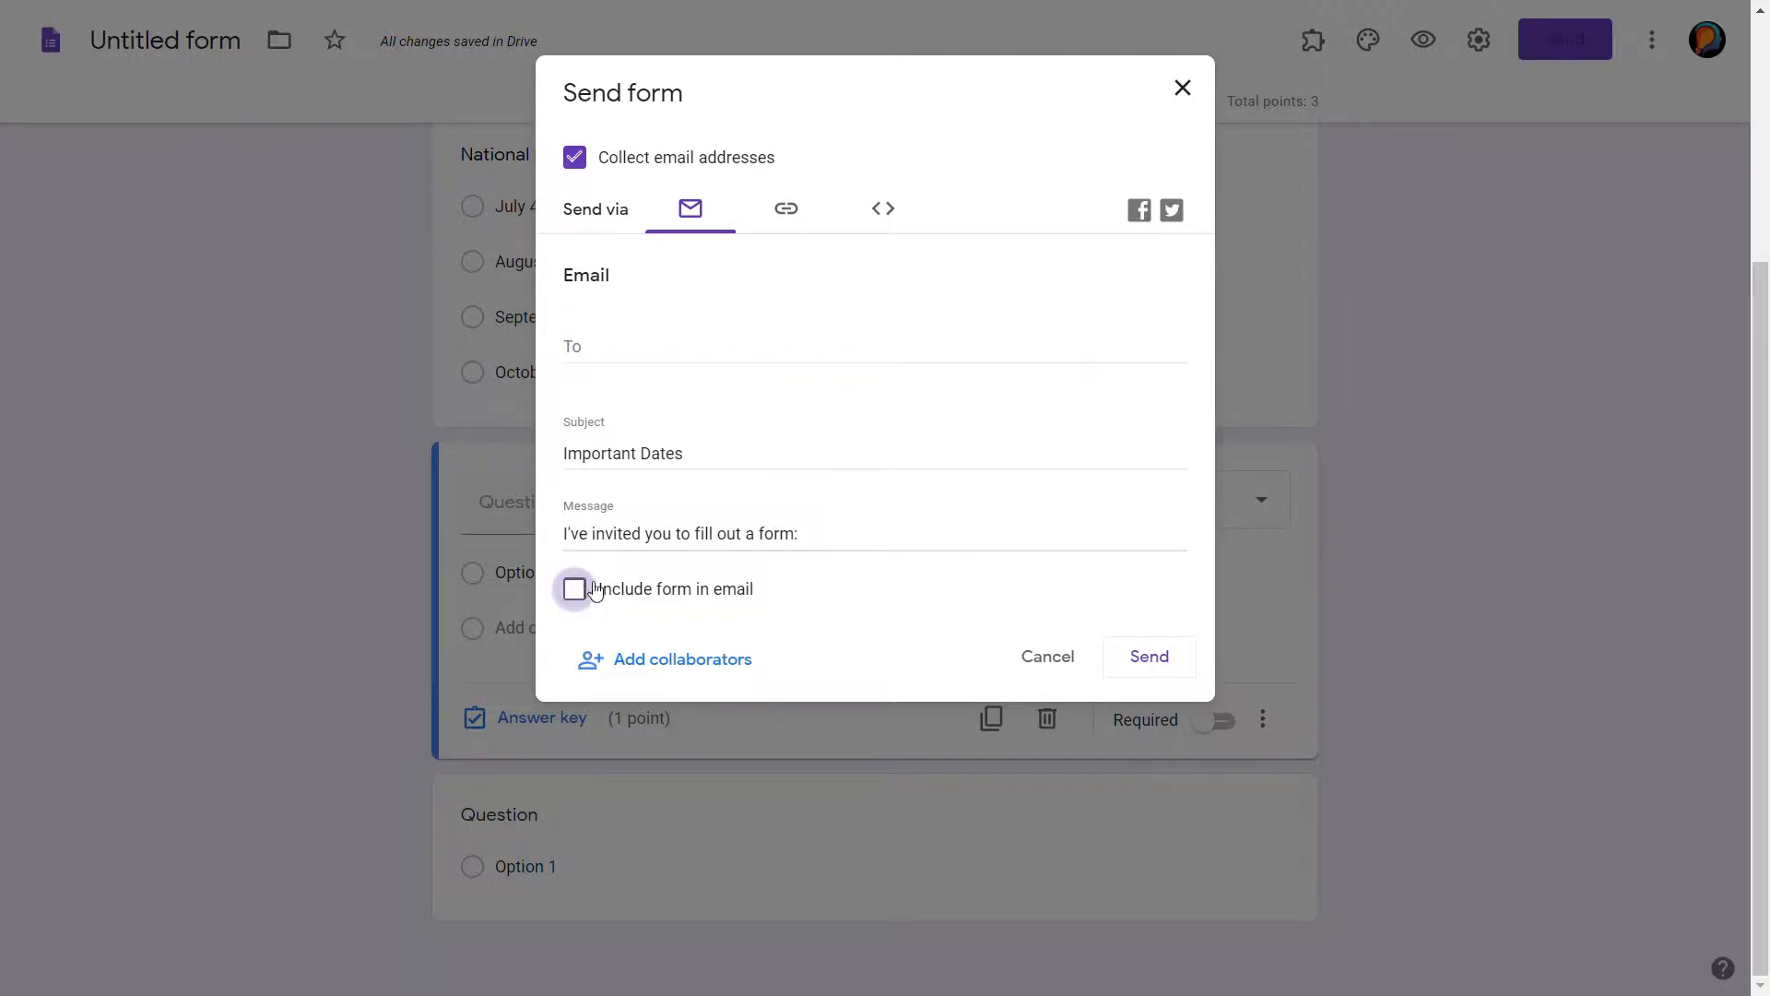
{"action": "left_click", "coordinate": [654, 347]}
Switch the send method to a link, shorten the form's URL and copy it
{"action": "left_click", "coordinate": [785, 208]}
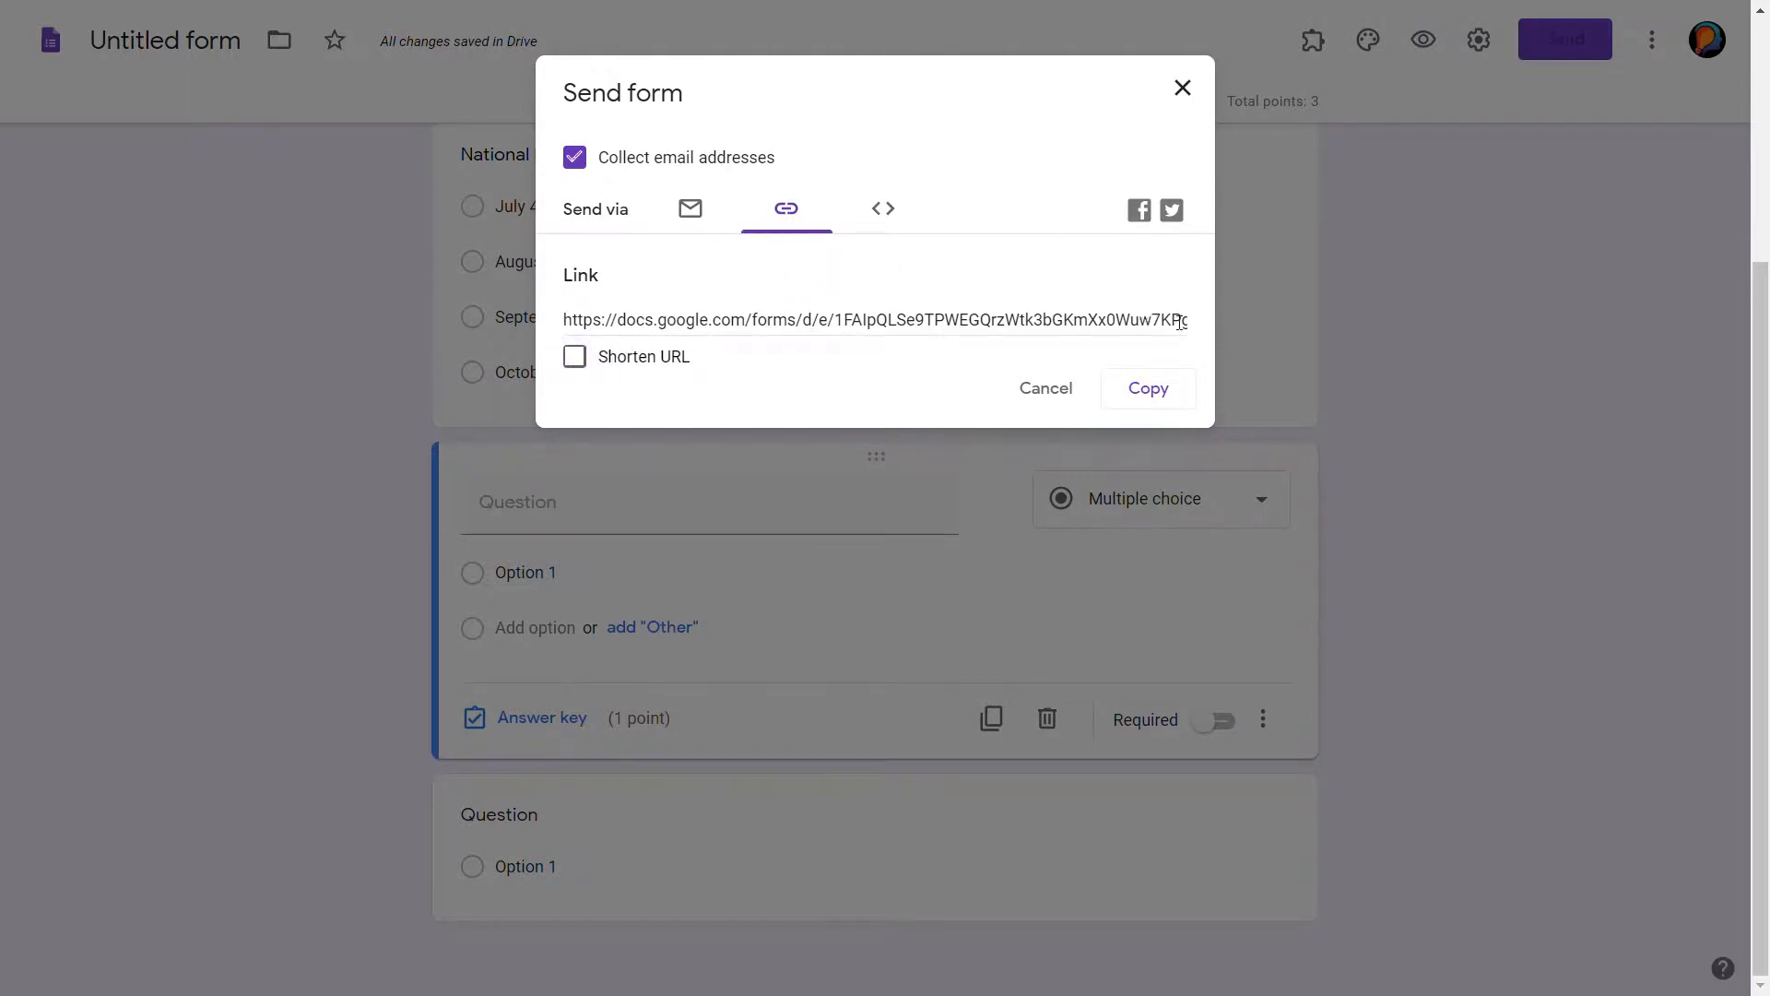
{"action": "left_click", "coordinate": [1117, 329]}
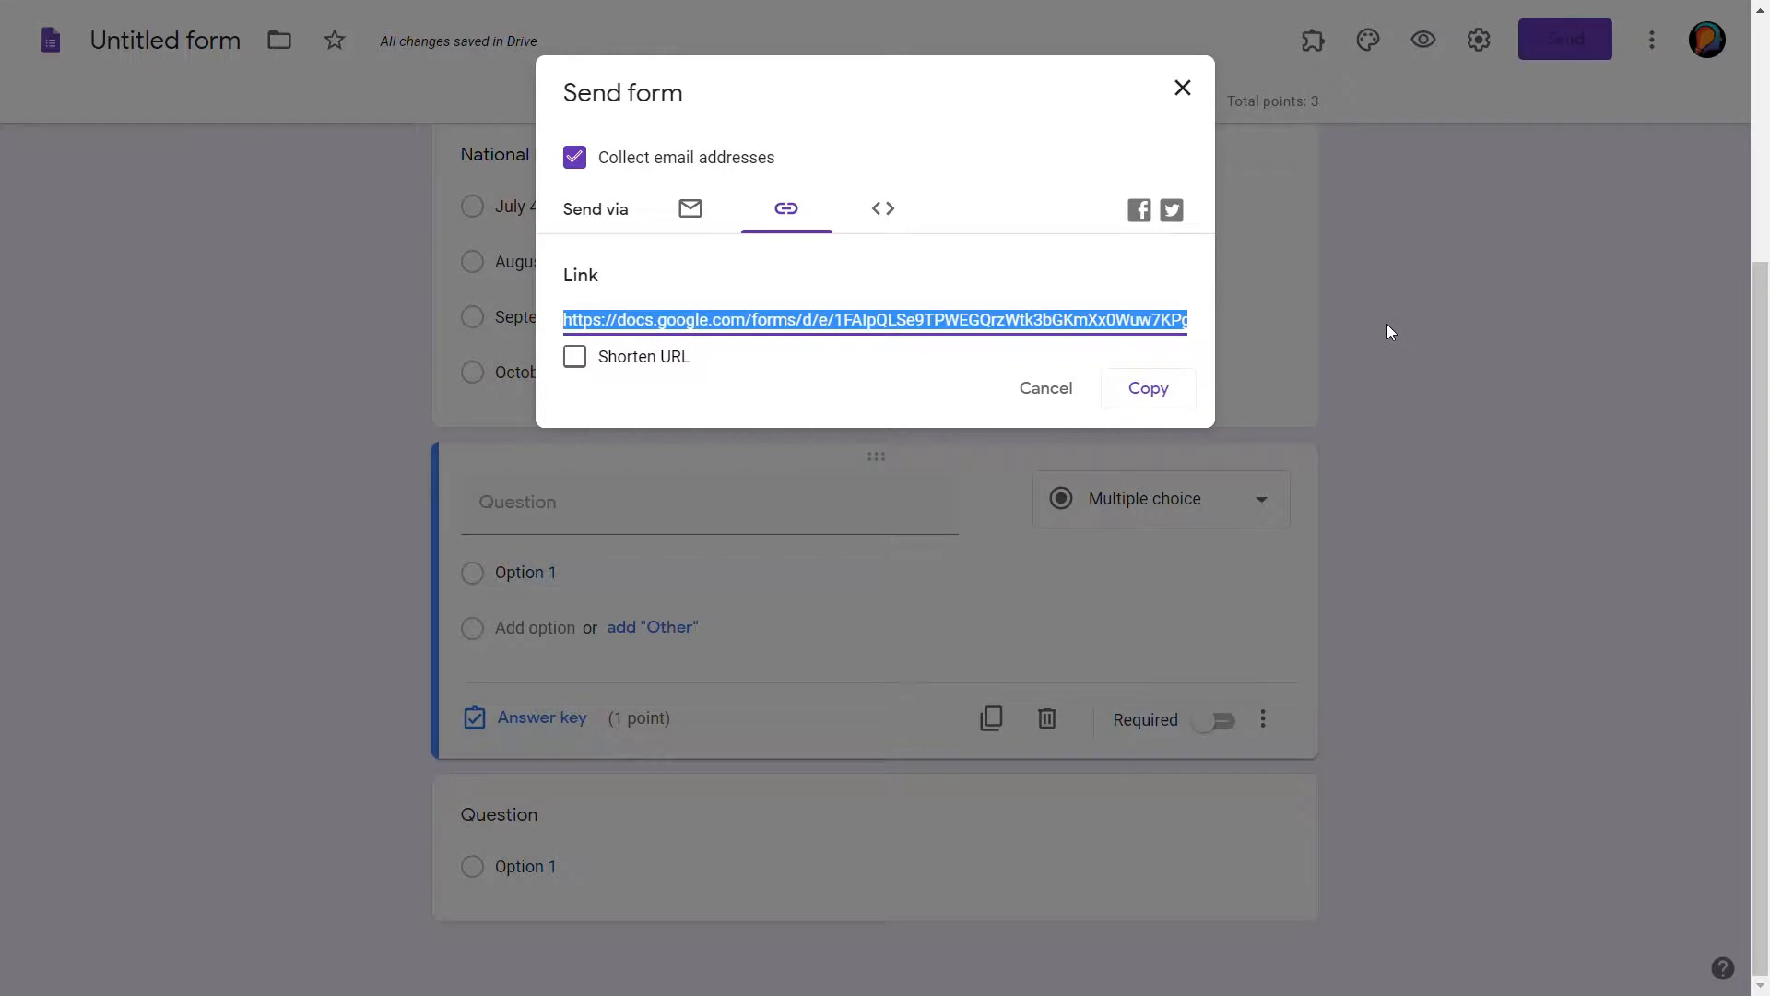
{"action": "left_click", "coordinate": [1174, 280]}
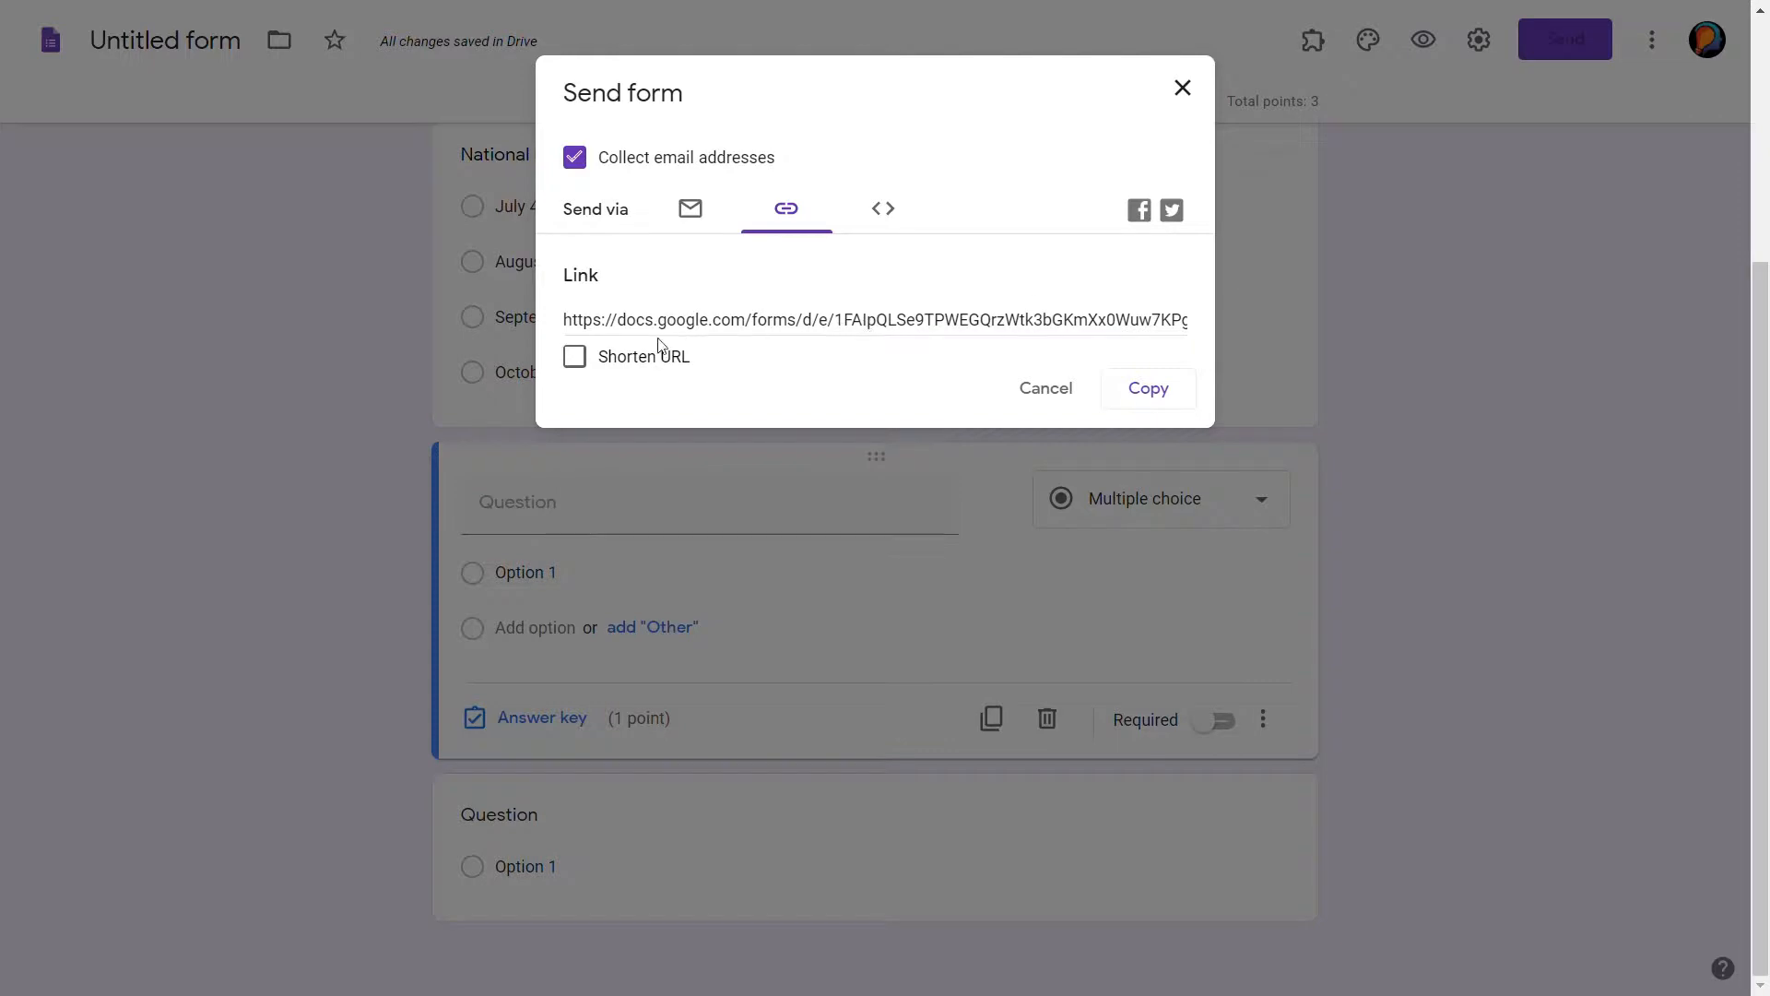
{"action": "left_click", "coordinate": [581, 362]}
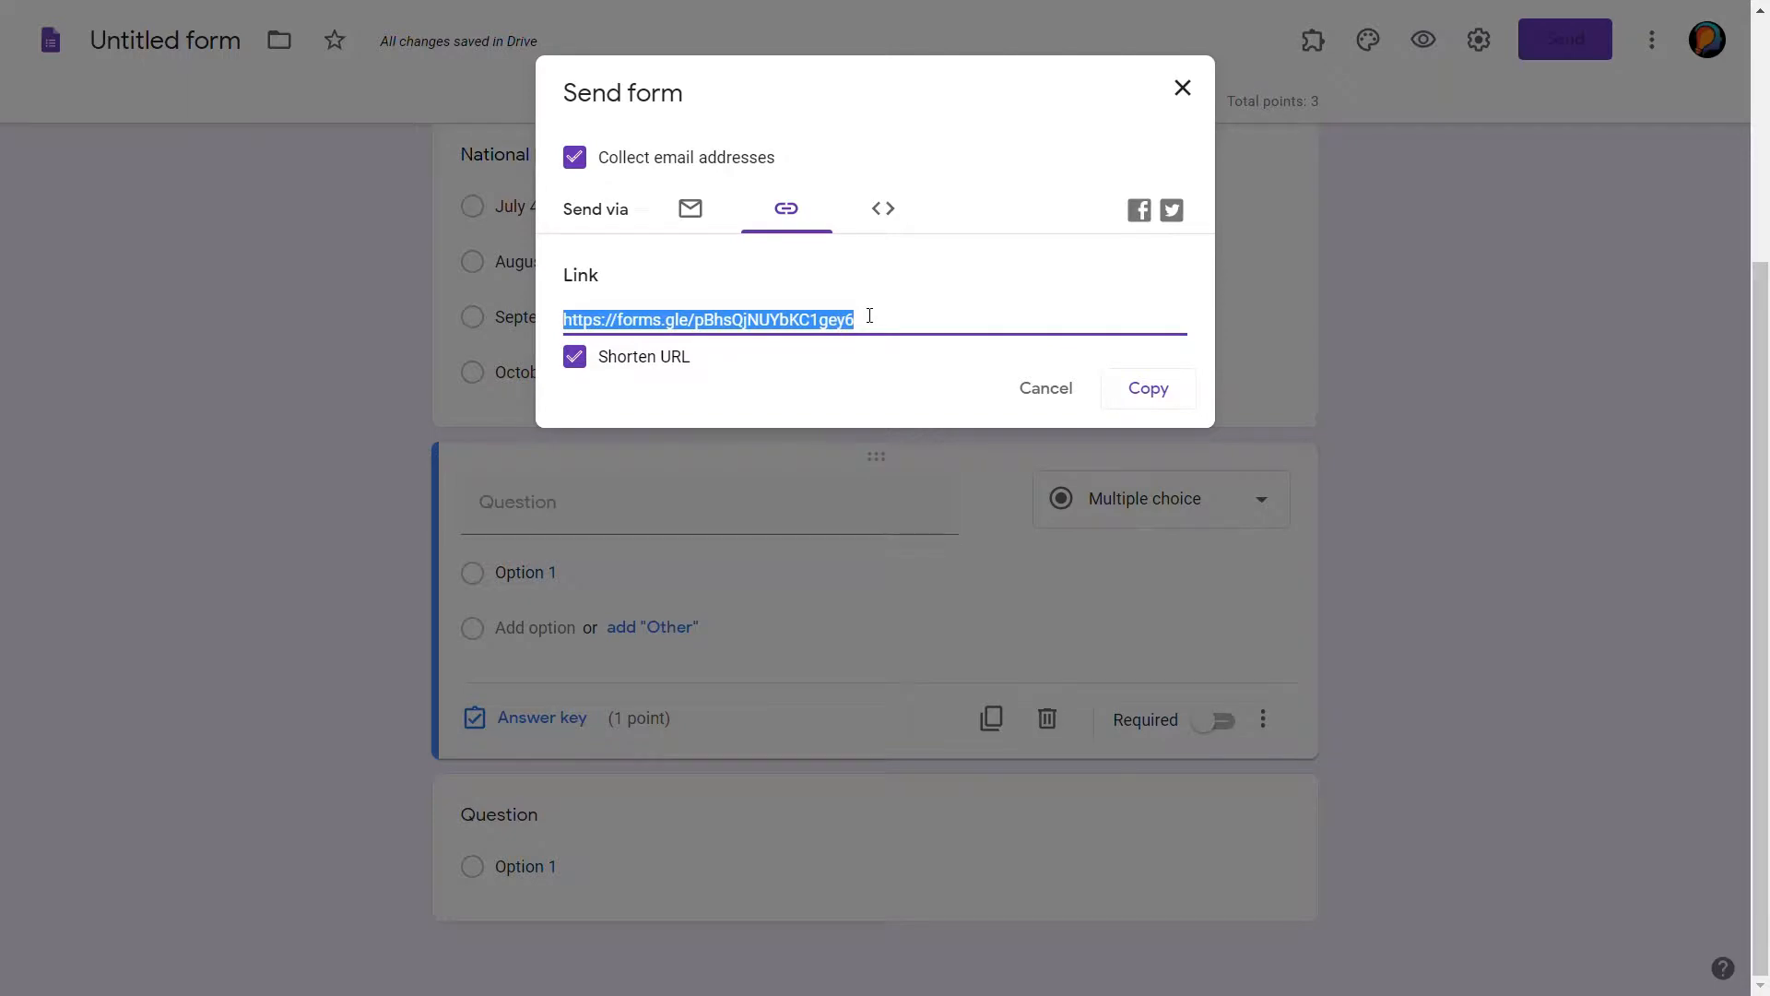
{"action": "left_click", "coordinate": [1141, 388]}
Check the form's HTML embed option, return to the link option and close the send dialog
{"action": "left_click", "coordinate": [903, 215]}
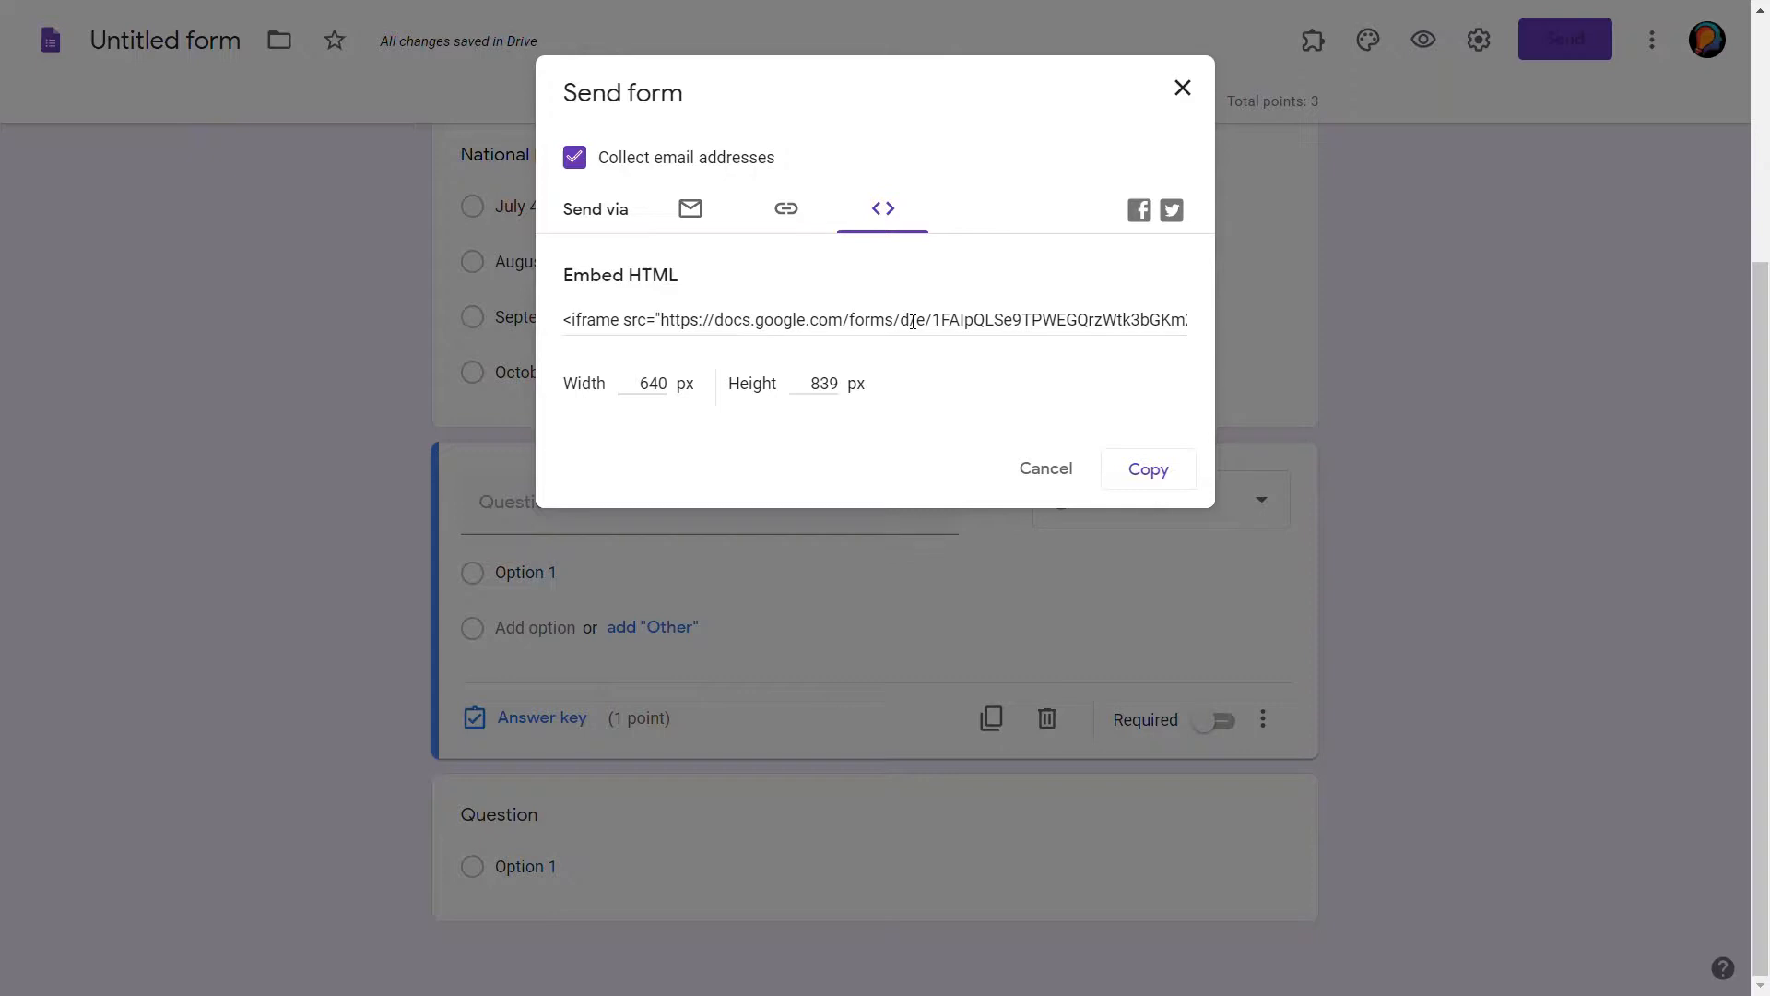
{"action": "left_click", "coordinate": [783, 207]}
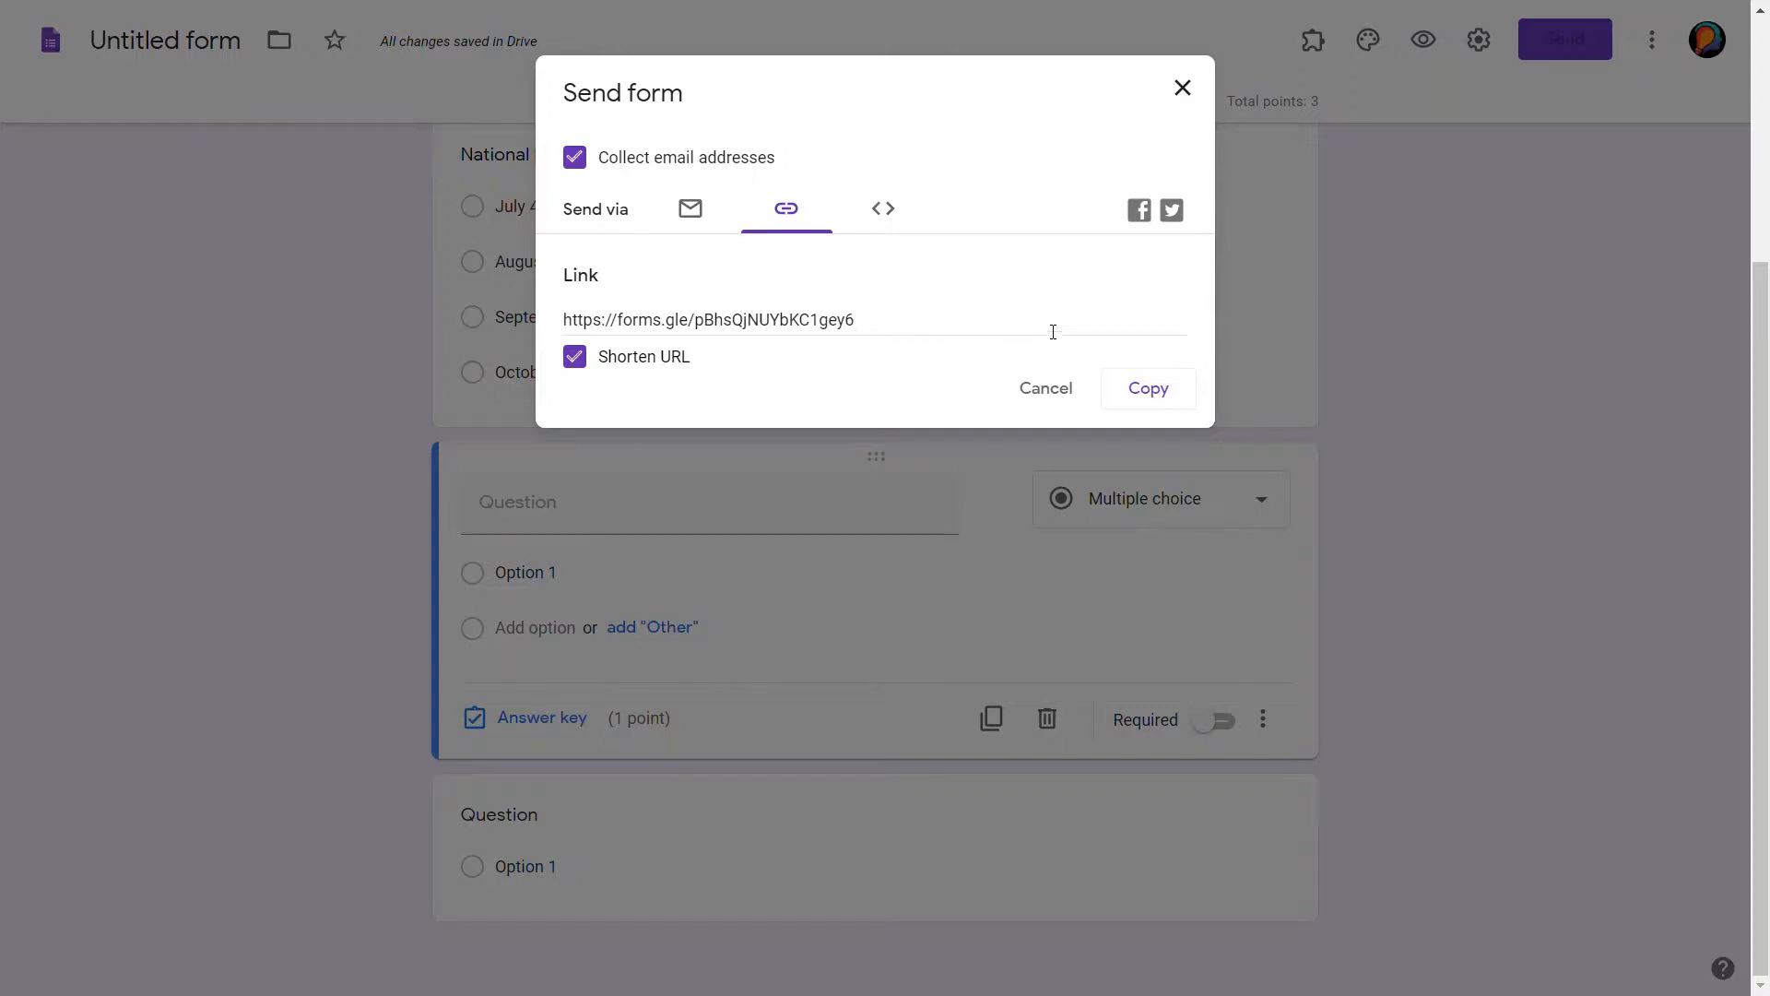
{"action": "left_click", "coordinate": [1182, 89]}
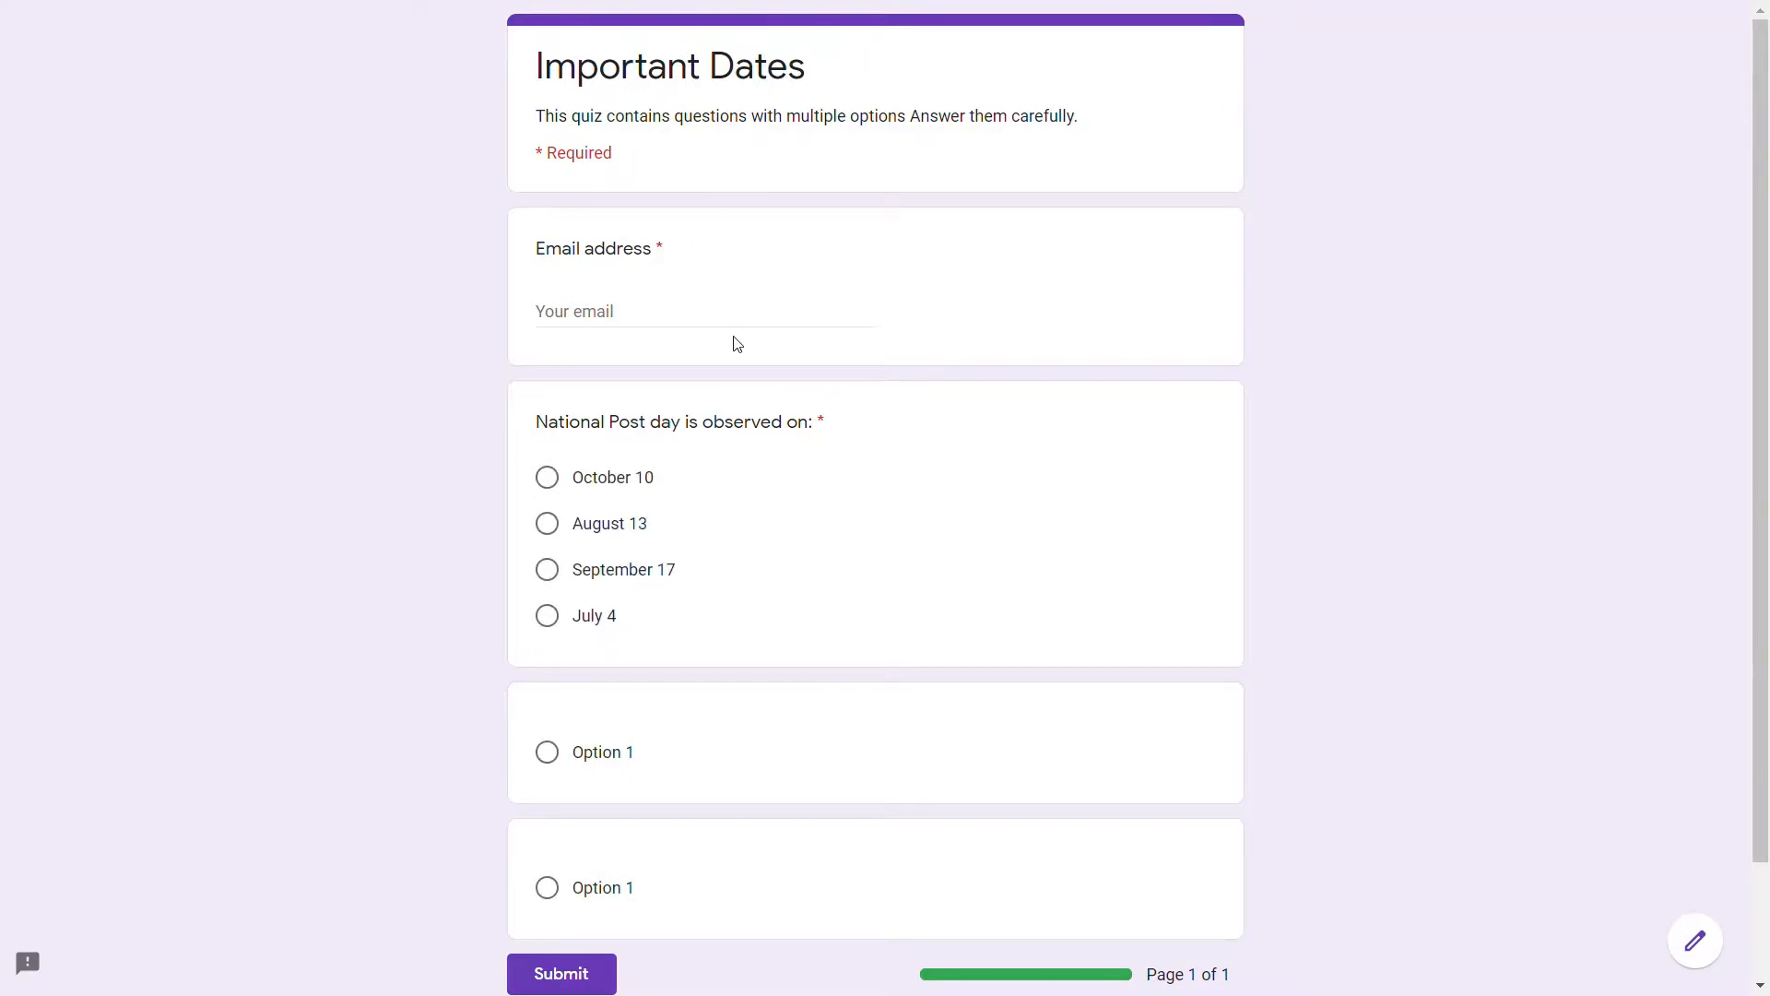
Look over the live Important Dates form and answer the National Post day question with October 10
{"action": "scroll", "coordinate": [748, 341], "scroll_direction": "down", "scroll_amount": 2}
{"action": "scroll", "coordinate": [747, 340], "scroll_direction": "up", "scroll_amount": 2}
{"action": "scroll", "coordinate": [909, 289], "scroll_direction": "down", "scroll_amount": 2}
{"action": "scroll", "coordinate": [909, 289], "scroll_direction": "up", "scroll_amount": 2}
{"action": "left_click", "coordinate": [611, 490]}
Fill in the respondent's email address and submit the quiz response
{"action": "scroll", "coordinate": [624, 735], "scroll_direction": "down", "scroll_amount": 2}
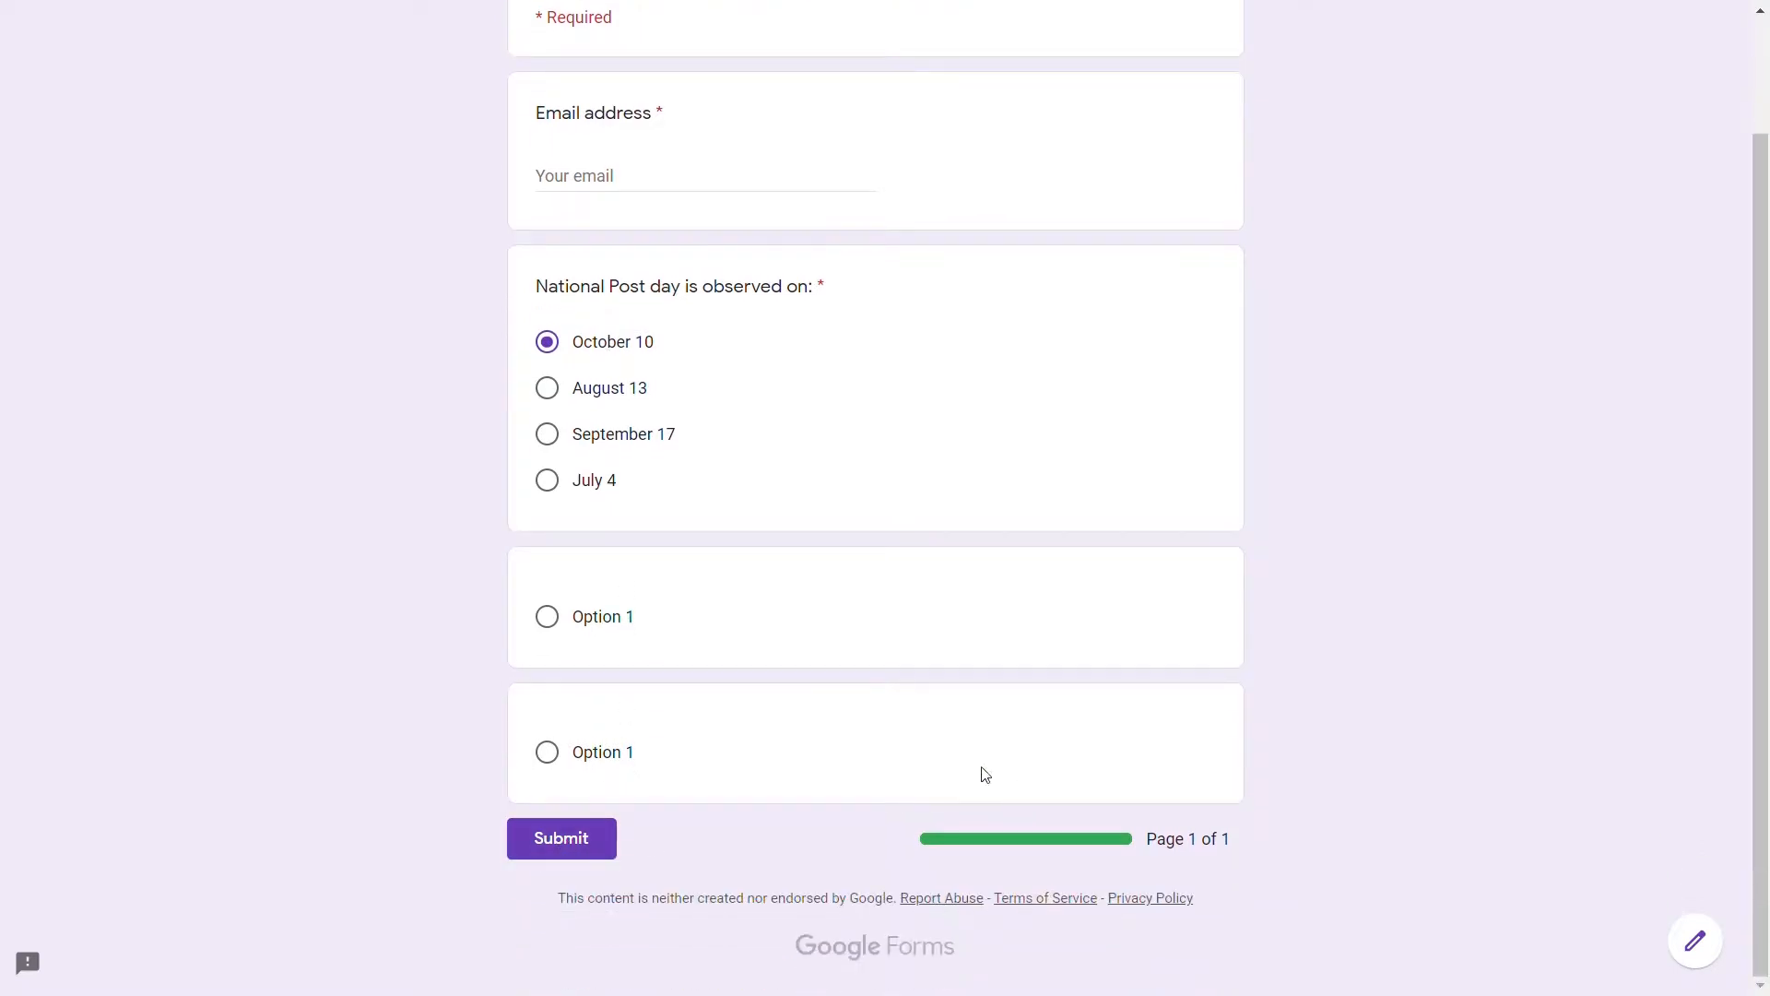
{"action": "left_click", "coordinate": [698, 195]}
{"action": "type", "text": "ma"}
{"action": "left_click", "coordinate": [696, 222]}
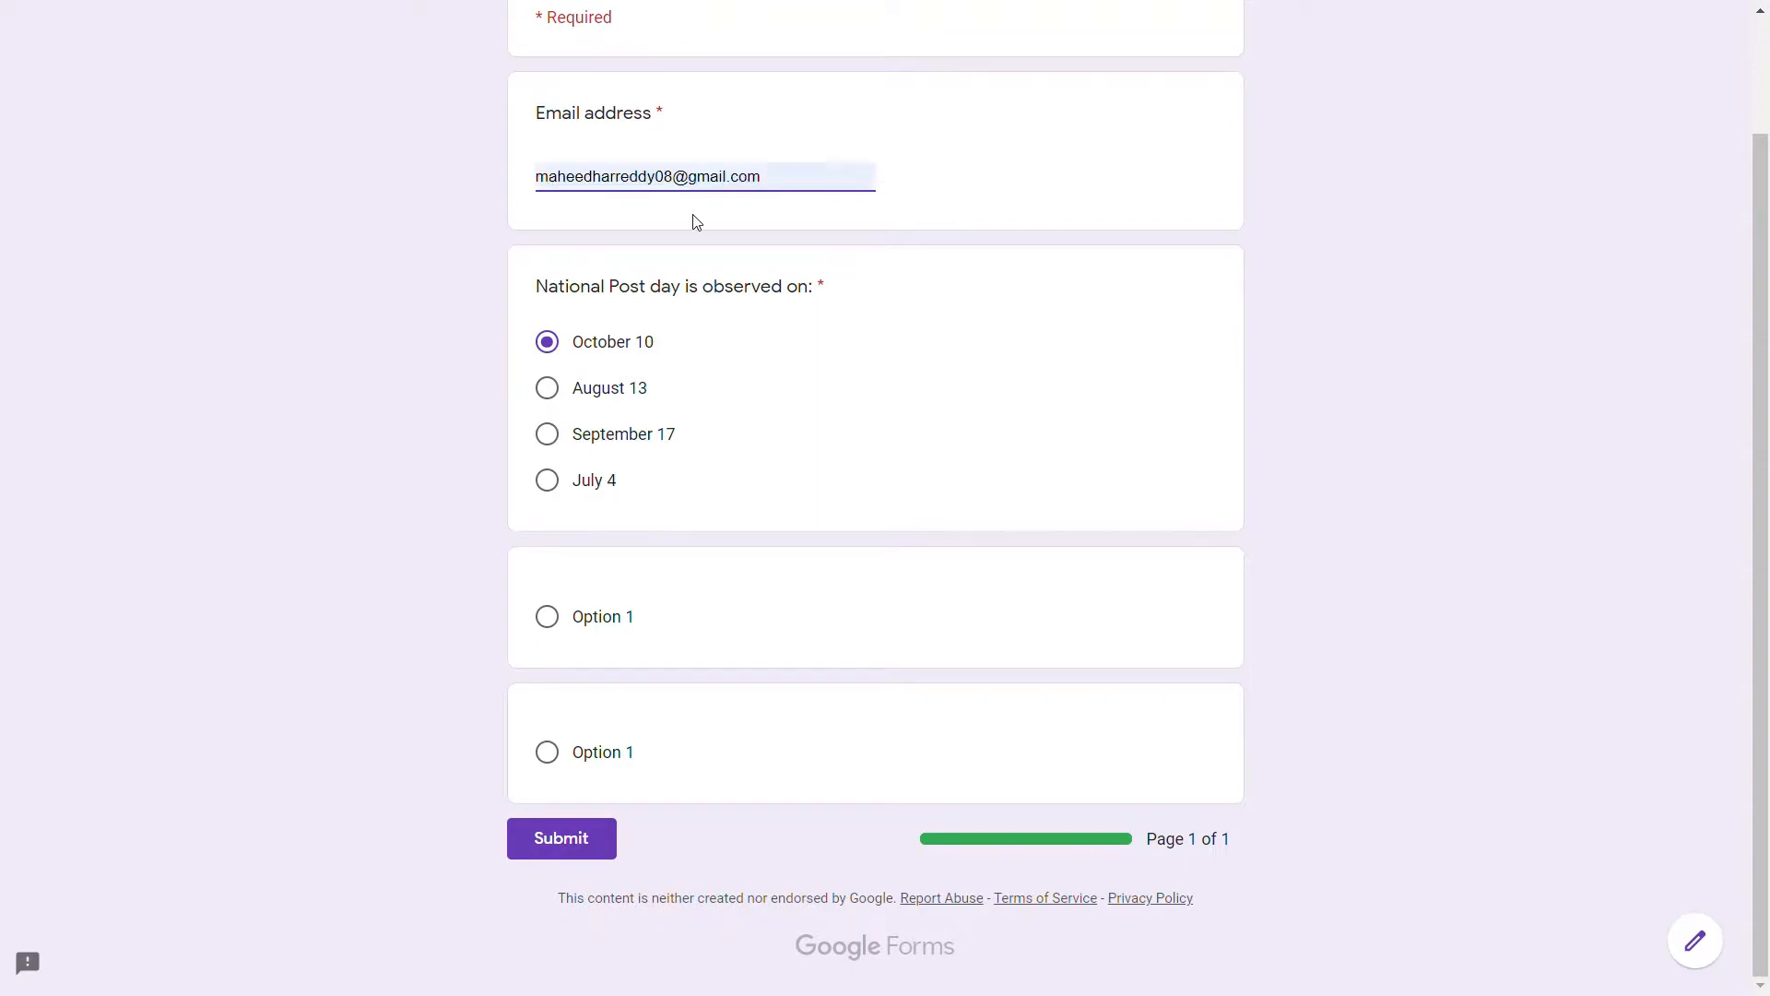
{"action": "left_click", "coordinate": [561, 856]}
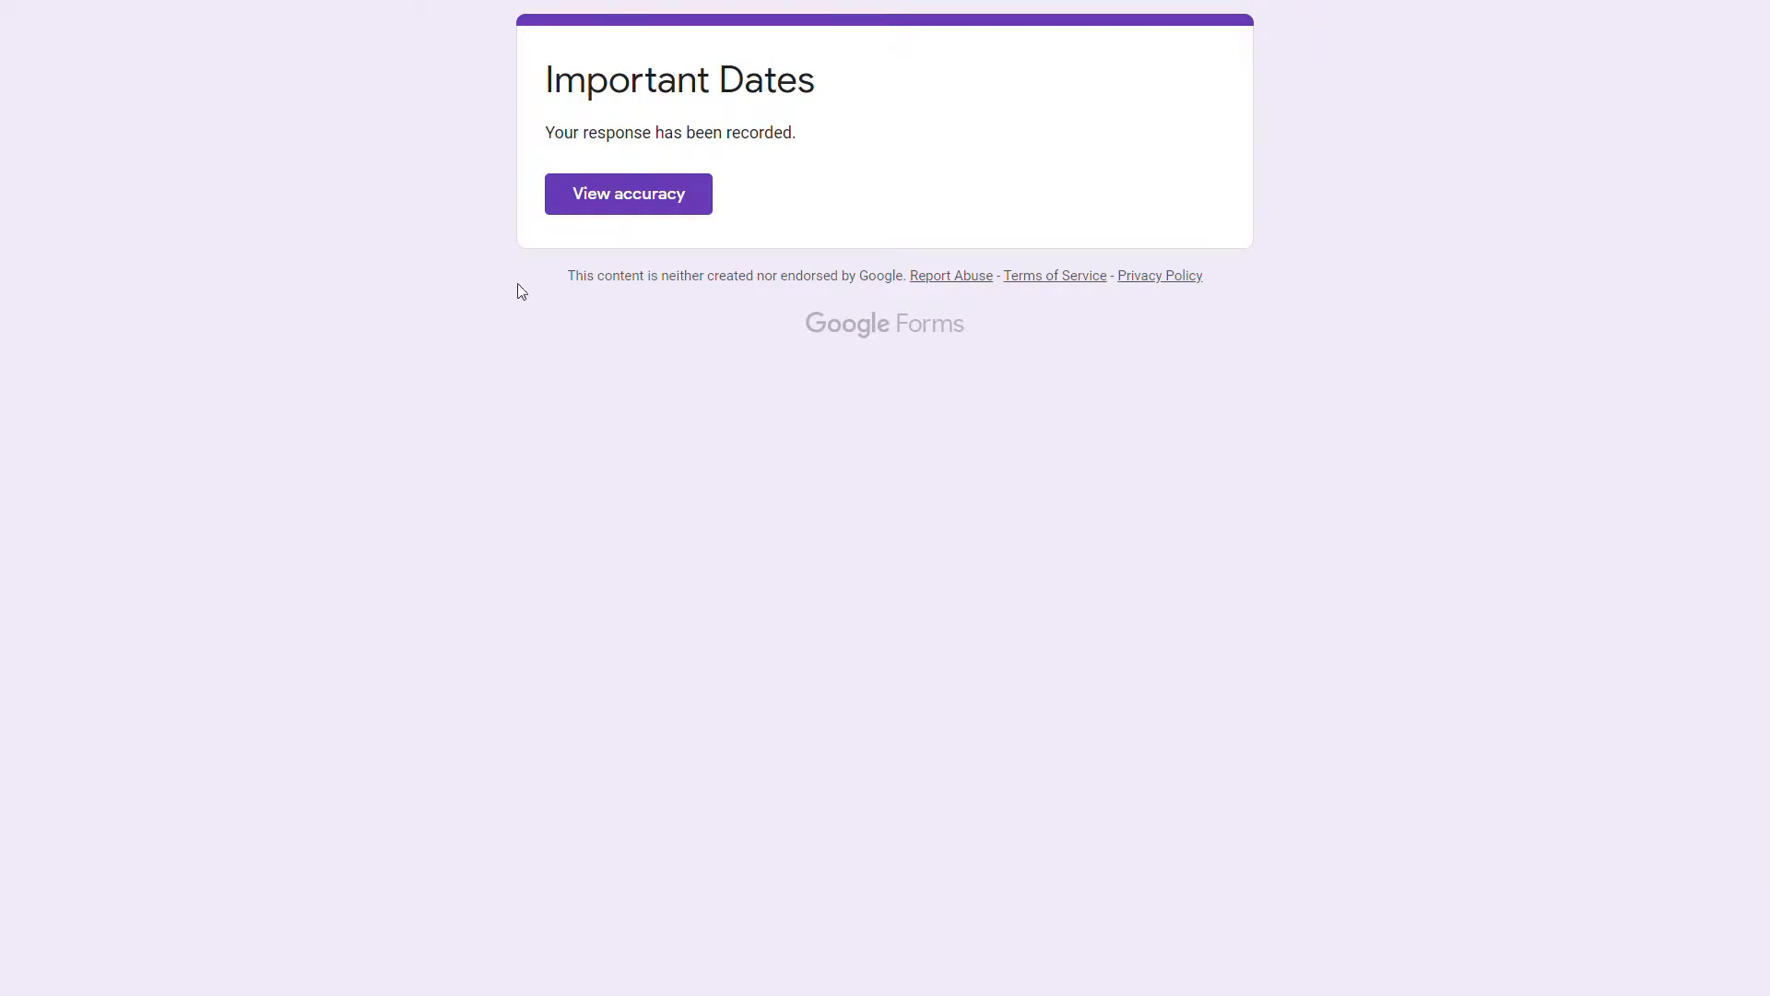
View the accuracy page of the submitted response and look through its answers
{"action": "left_click", "coordinate": [652, 204]}
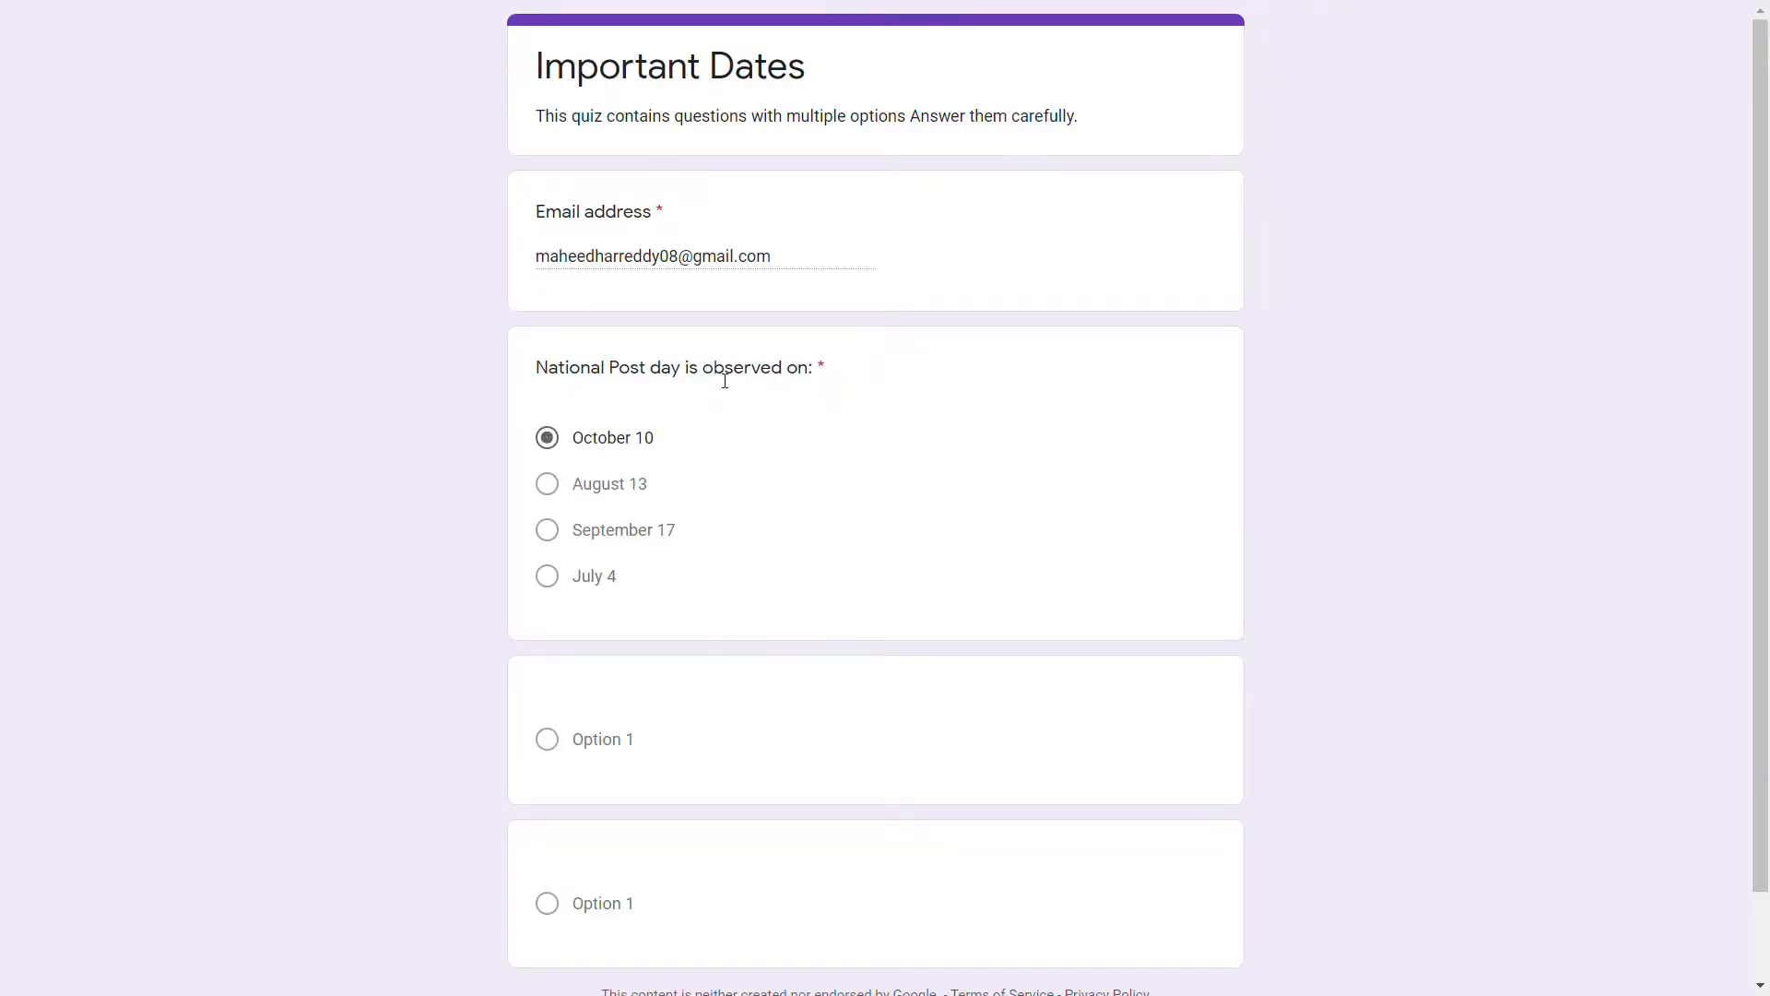
{"action": "scroll", "coordinate": [720, 379], "scroll_direction": "down", "scroll_amount": 1}
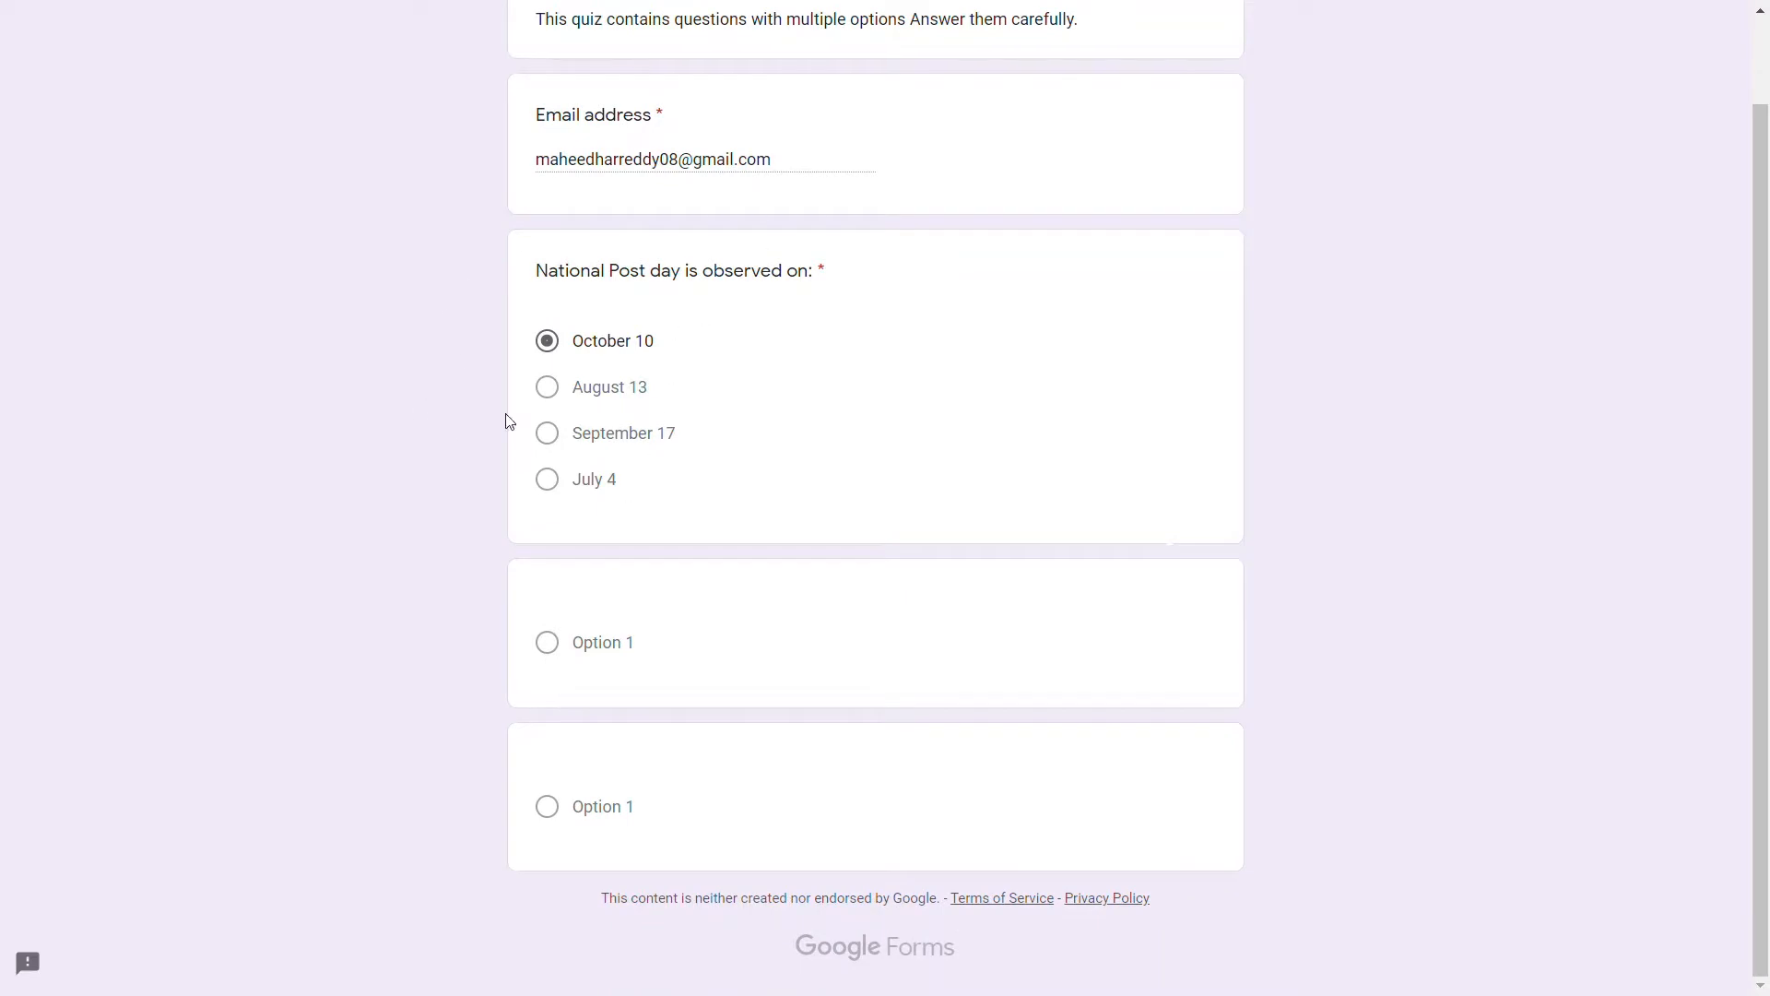
{"action": "scroll", "coordinate": [775, 648], "scroll_direction": "up", "scroll_amount": 1}
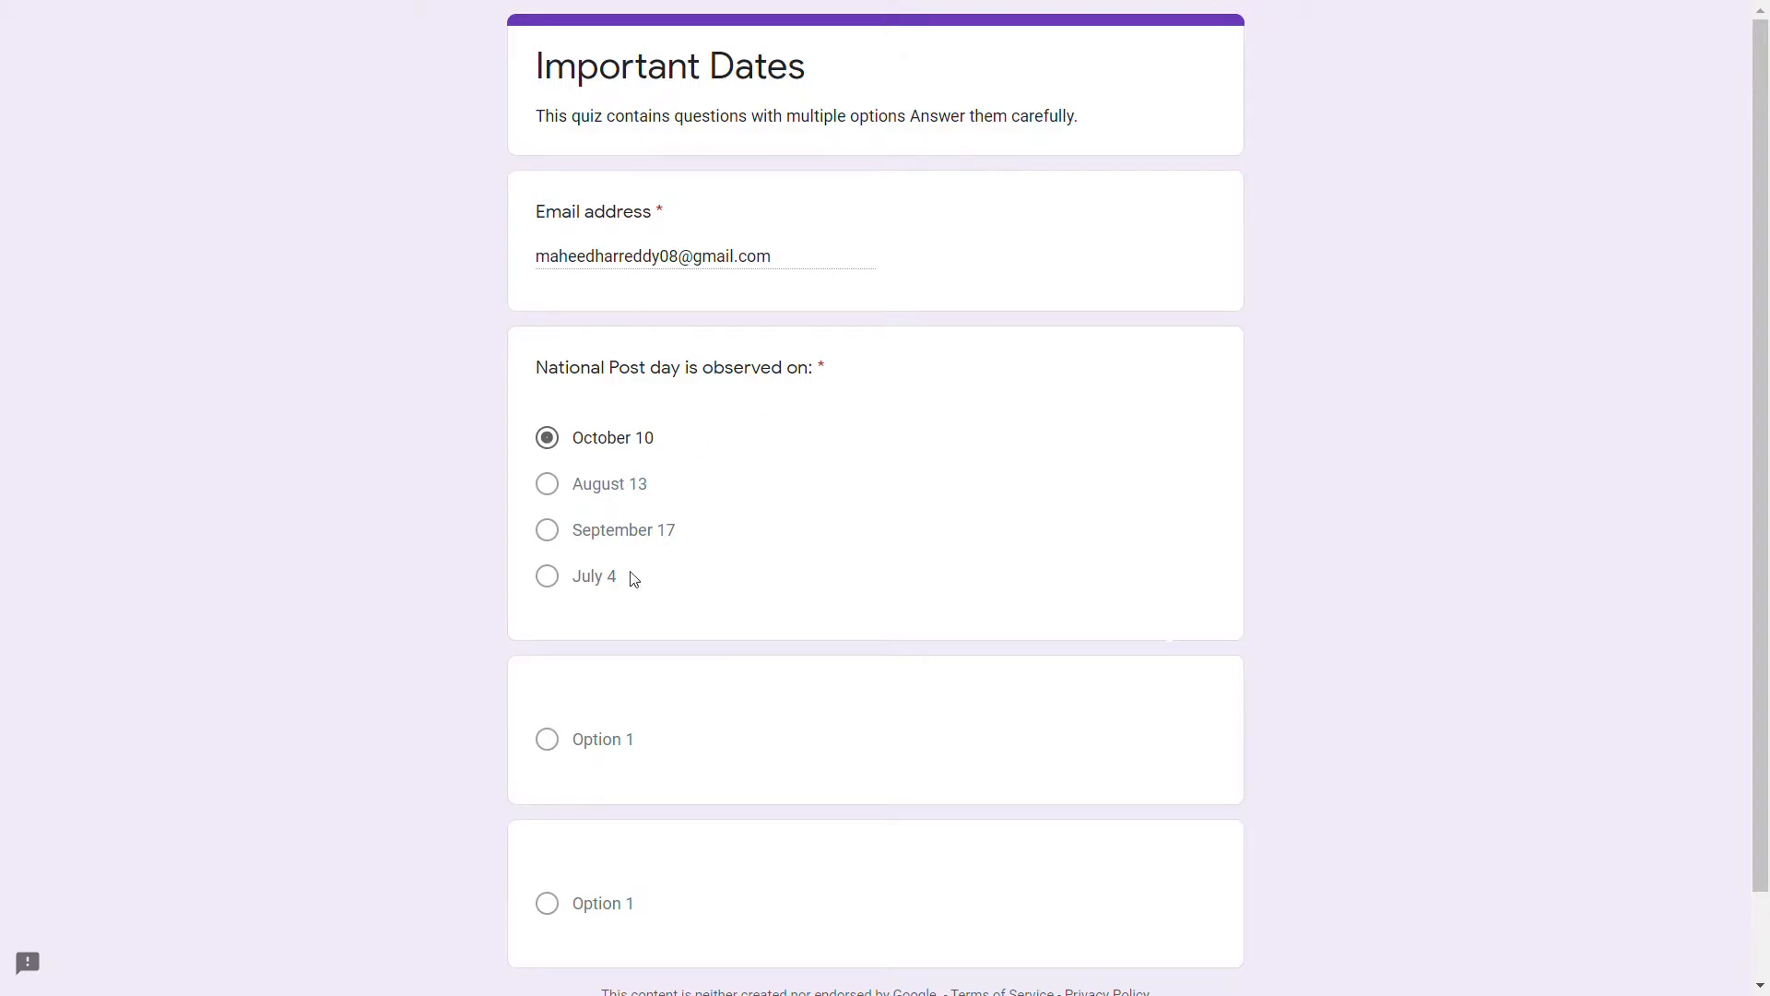
{"action": "scroll", "coordinate": [715, 424], "scroll_direction": "down", "scroll_amount": 1}
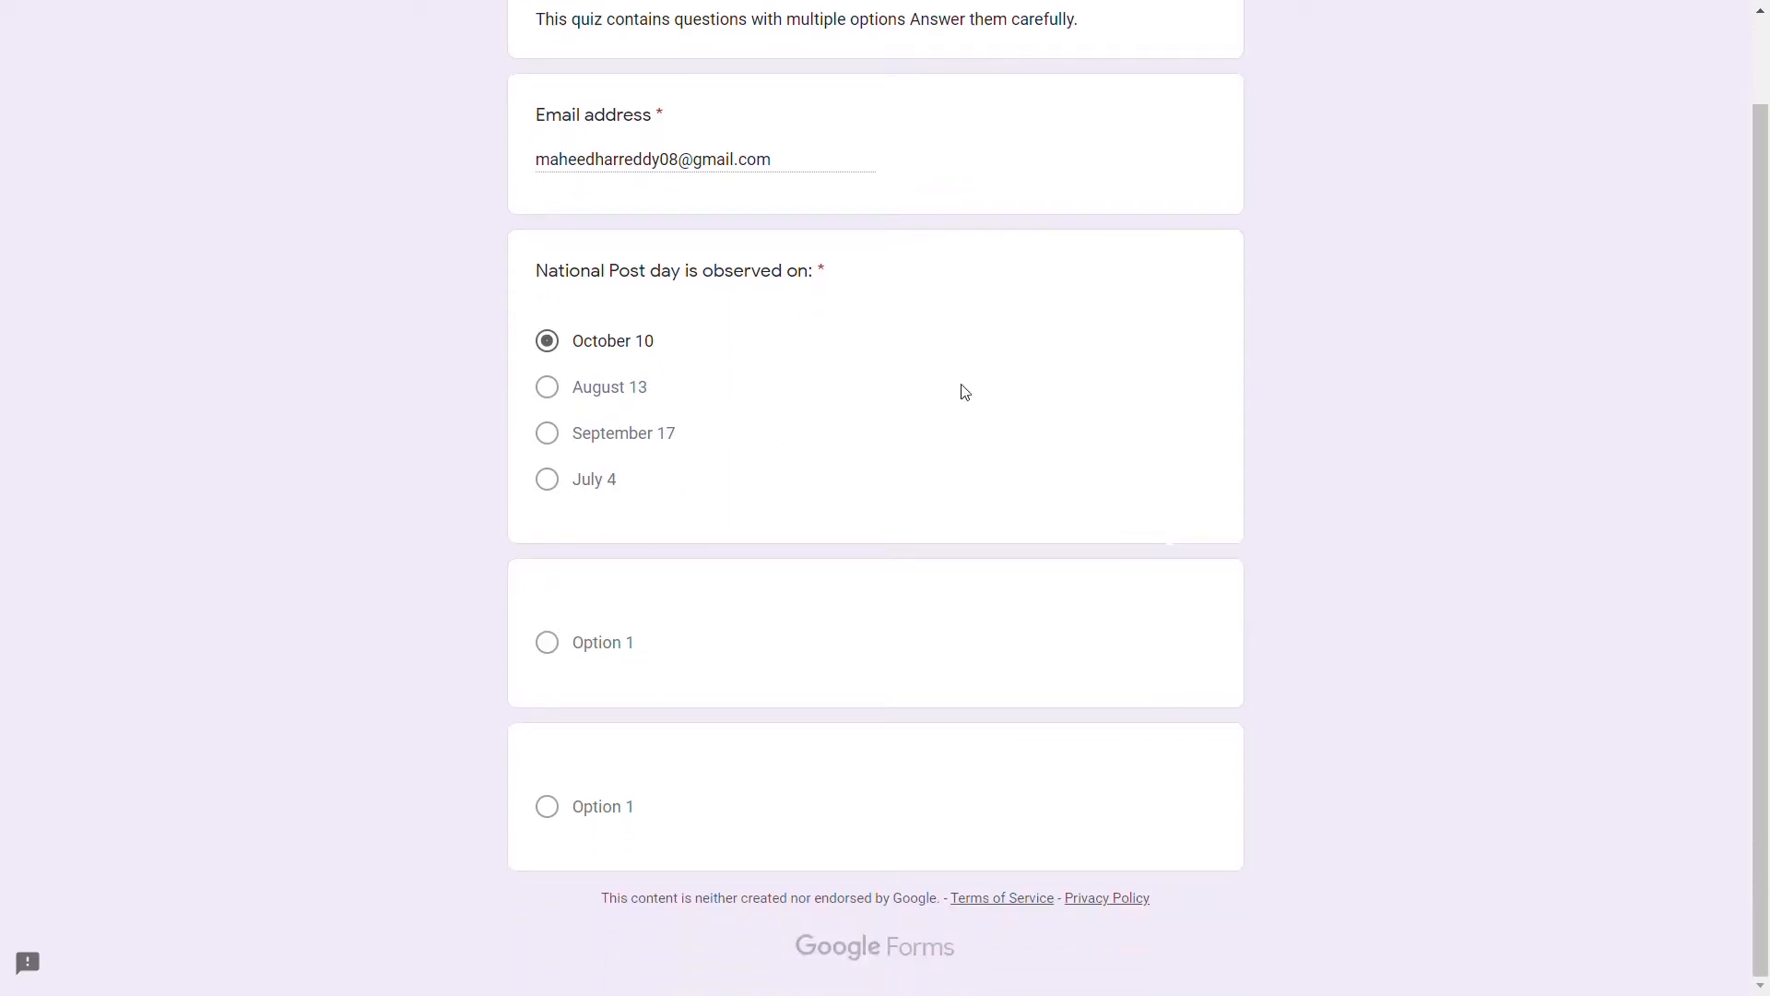
{"action": "scroll", "coordinate": [1337, 403], "scroll_direction": "up", "scroll_amount": 1}
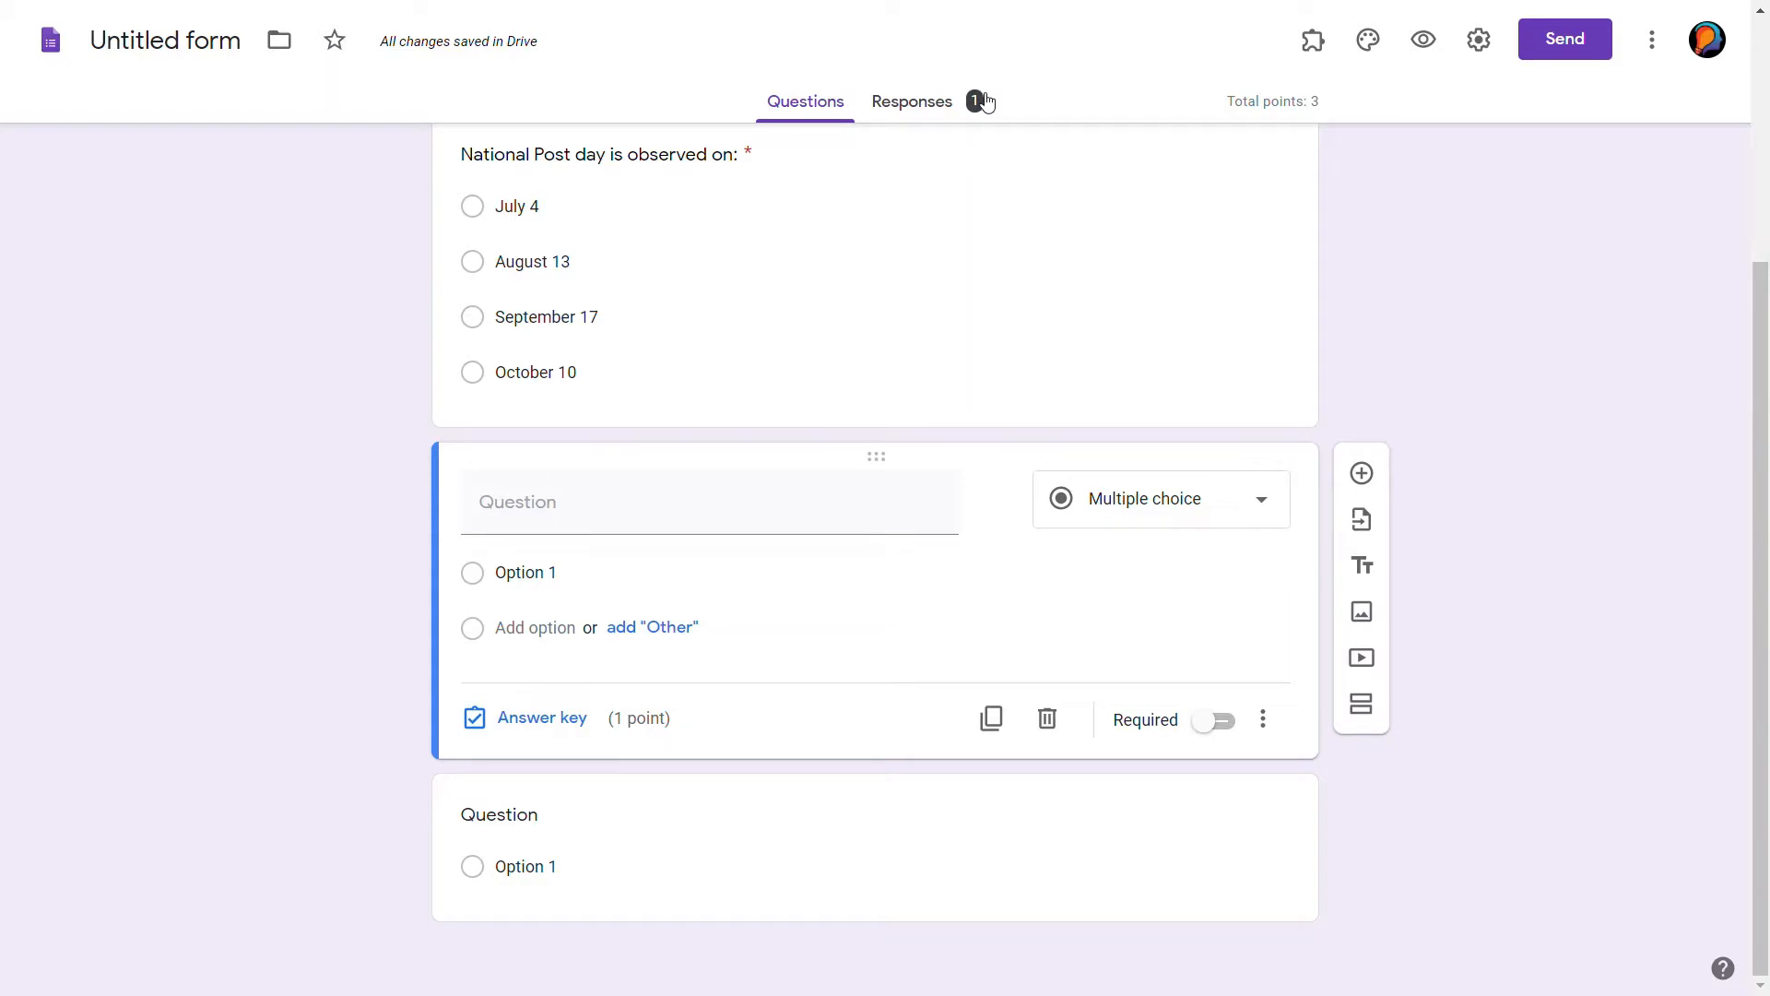
Examine the summary of responses in the form editor, including the points distribution and the respondents' scores
{"action": "left_click", "coordinate": [940, 104]}
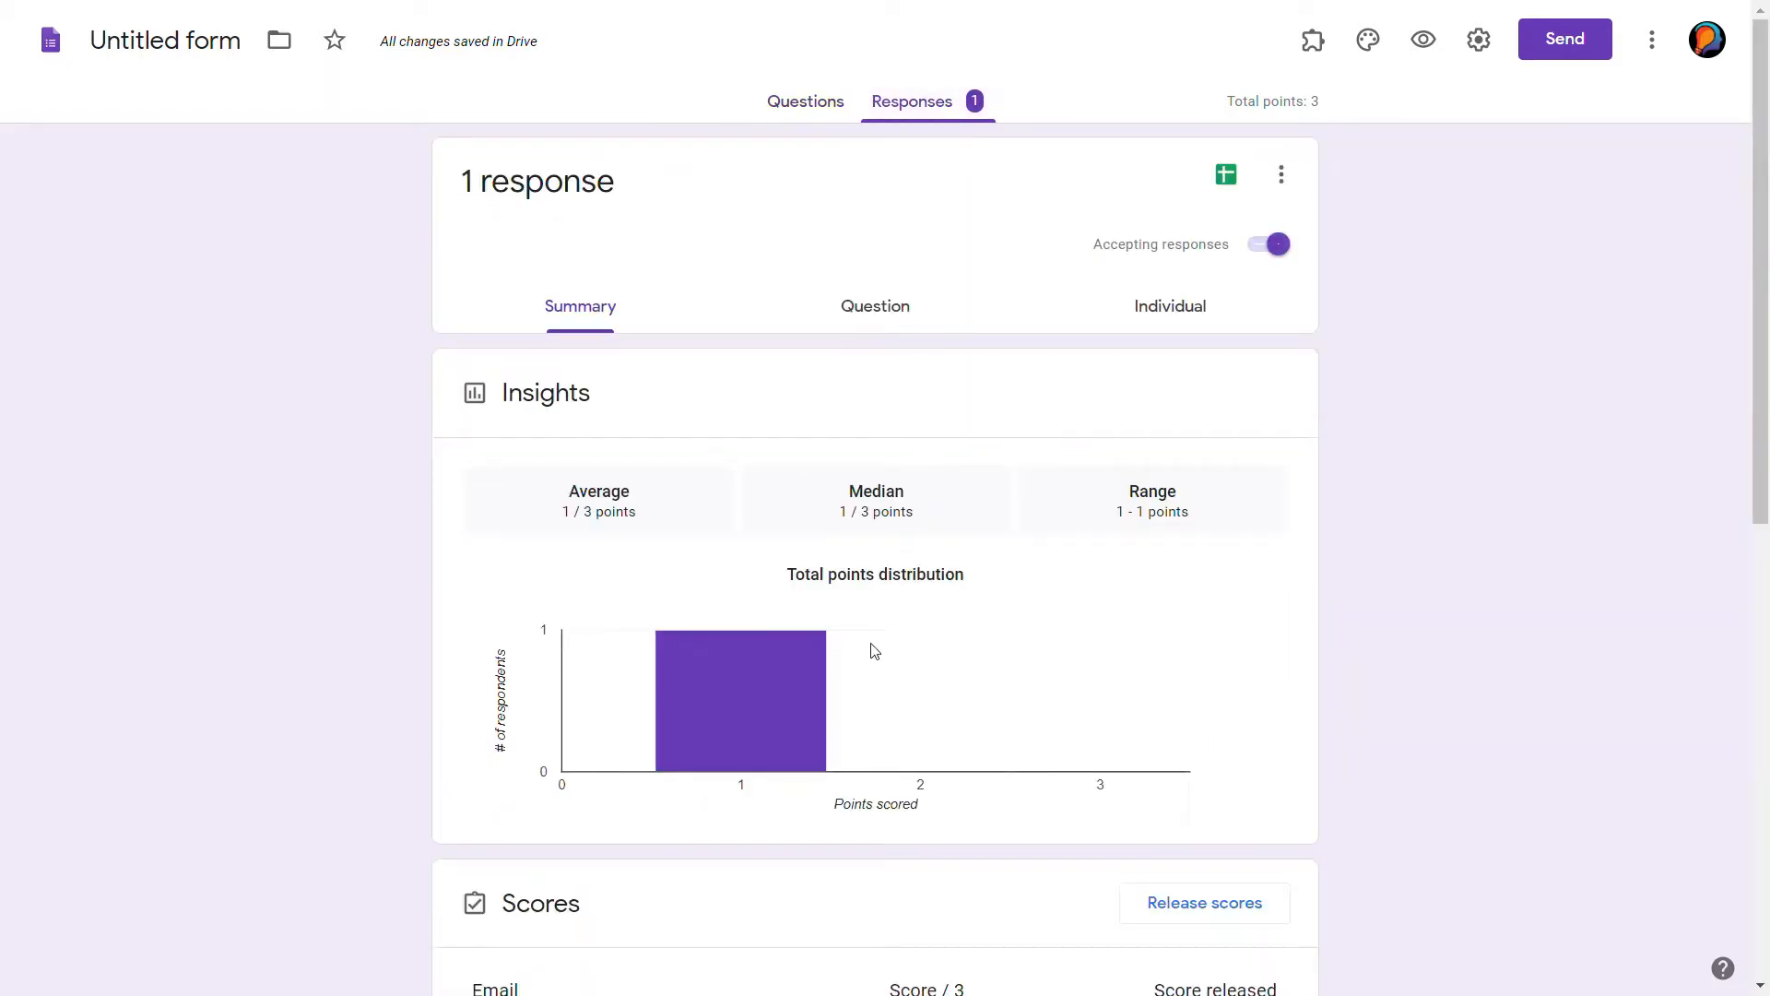
{"action": "mouse_move", "coordinate": [699, 687]}
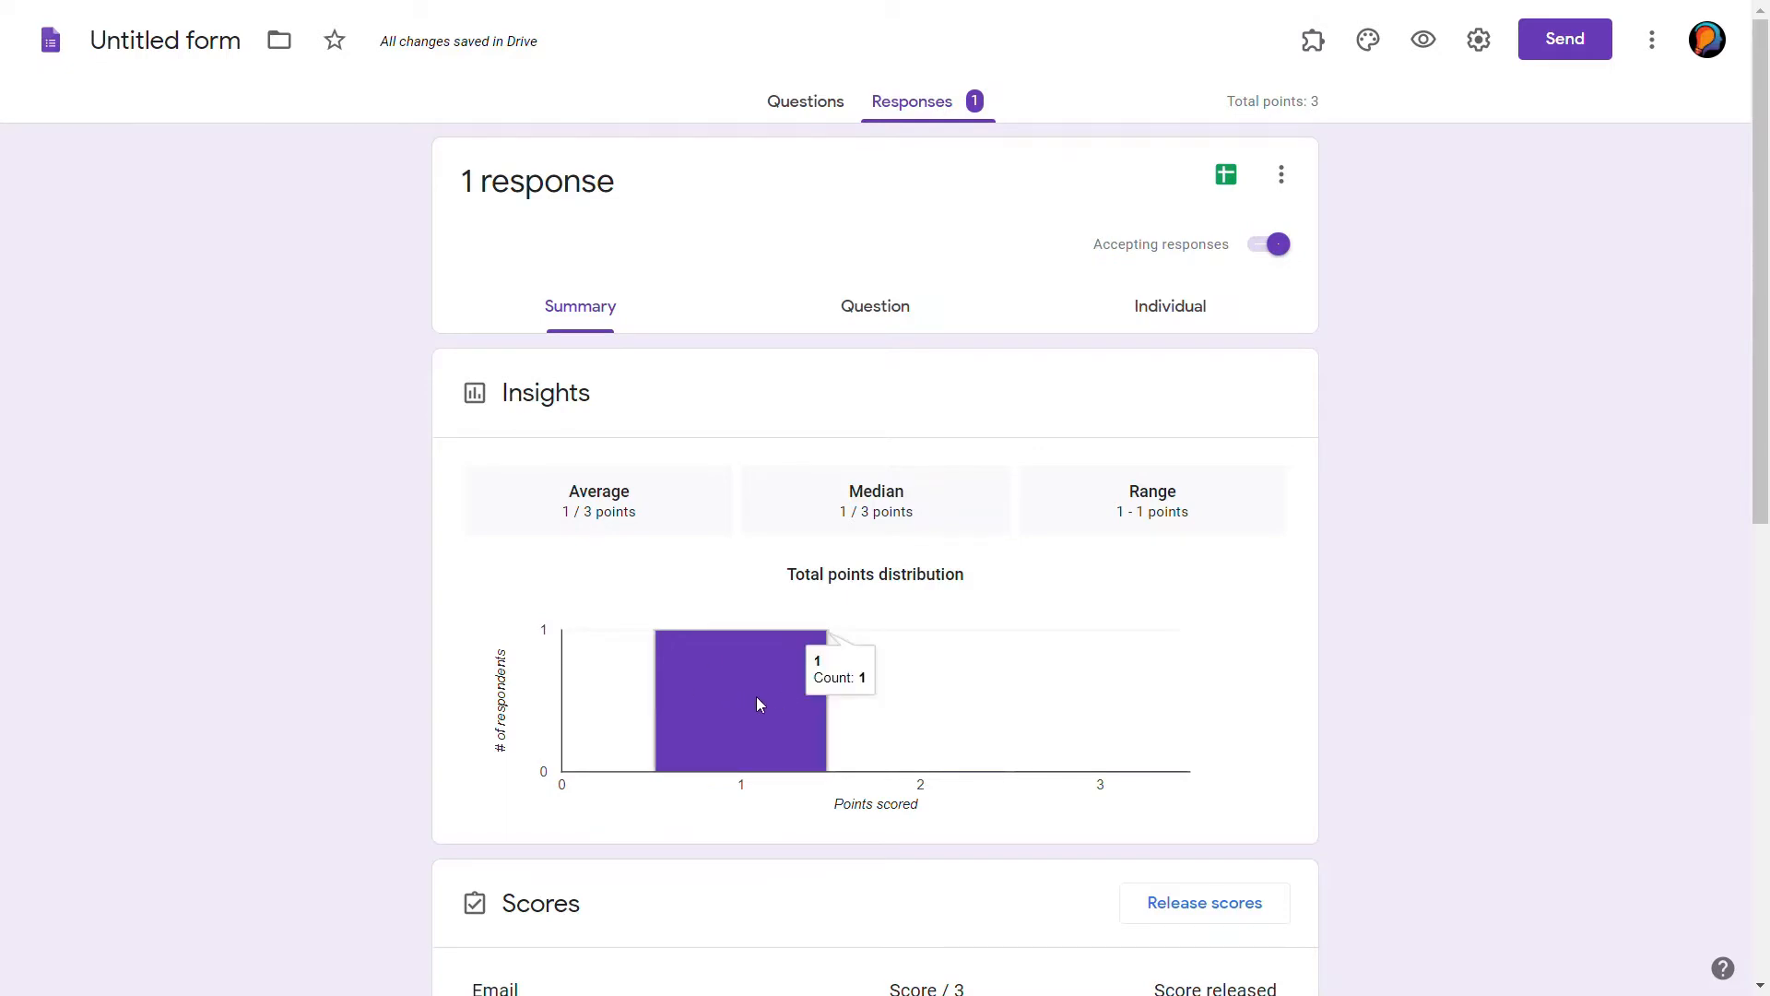
{"action": "scroll", "coordinate": [758, 704], "scroll_direction": "down", "scroll_amount": 3}
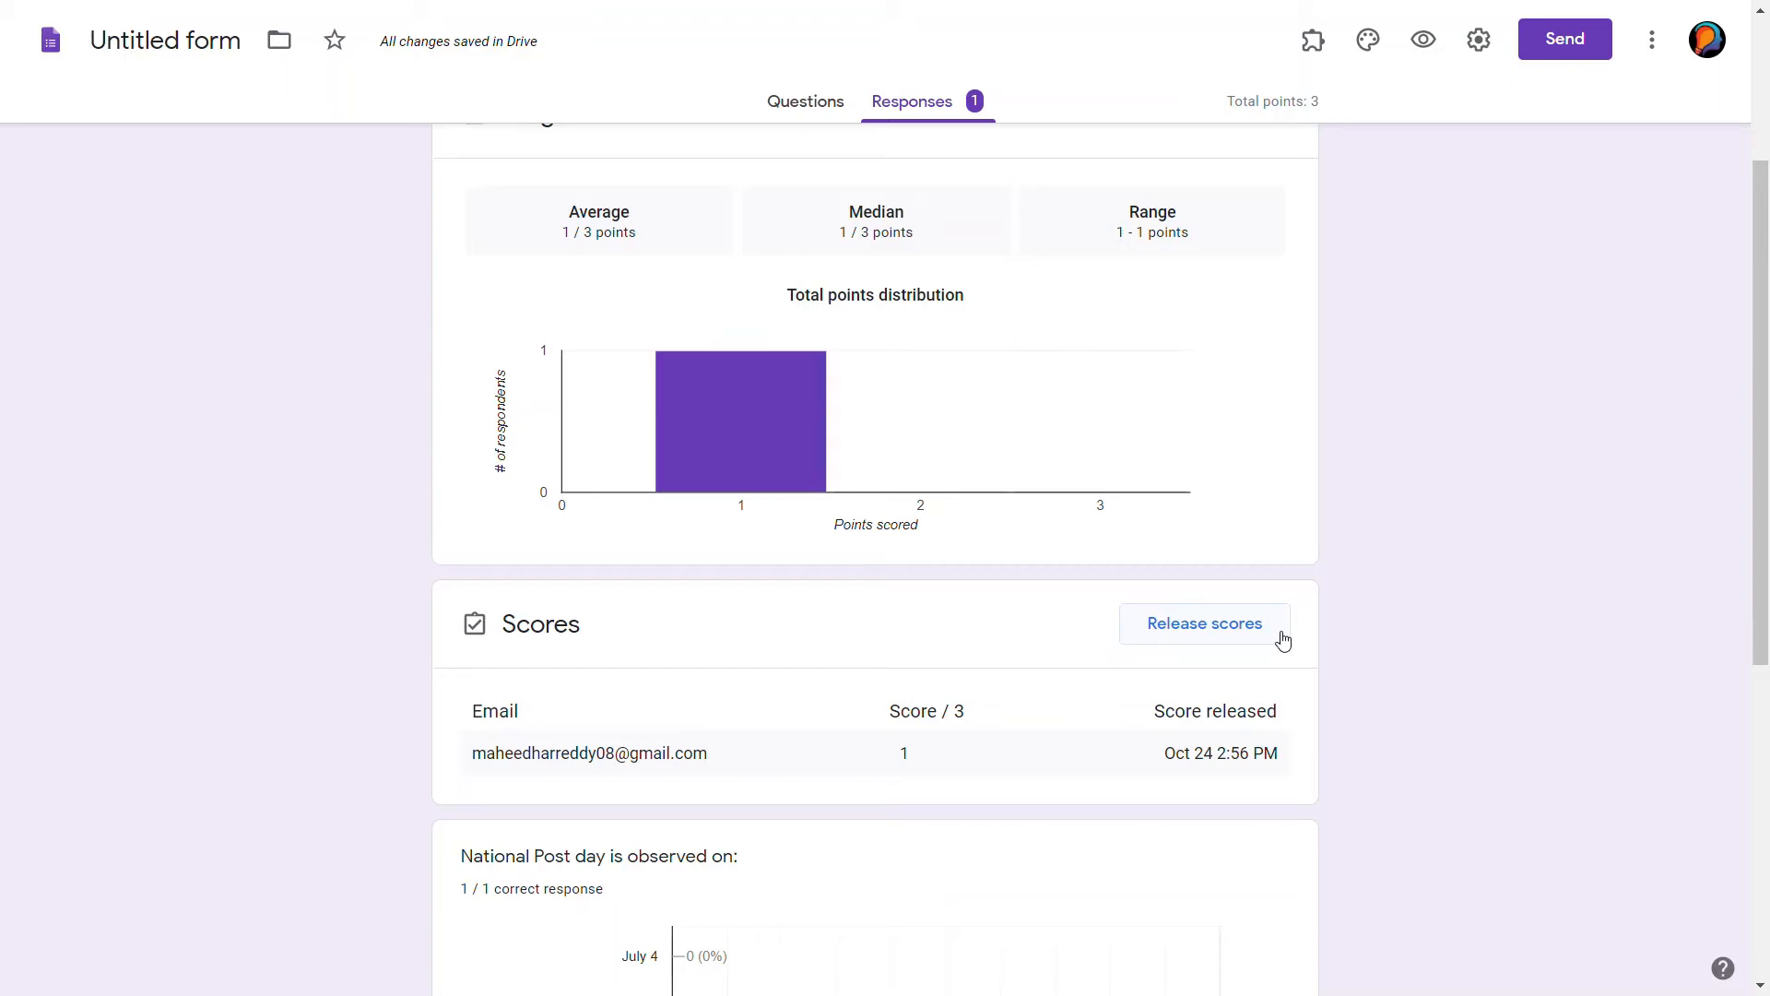
{"action": "left_click", "coordinate": [793, 109]}
{"action": "left_click", "coordinate": [930, 106]}
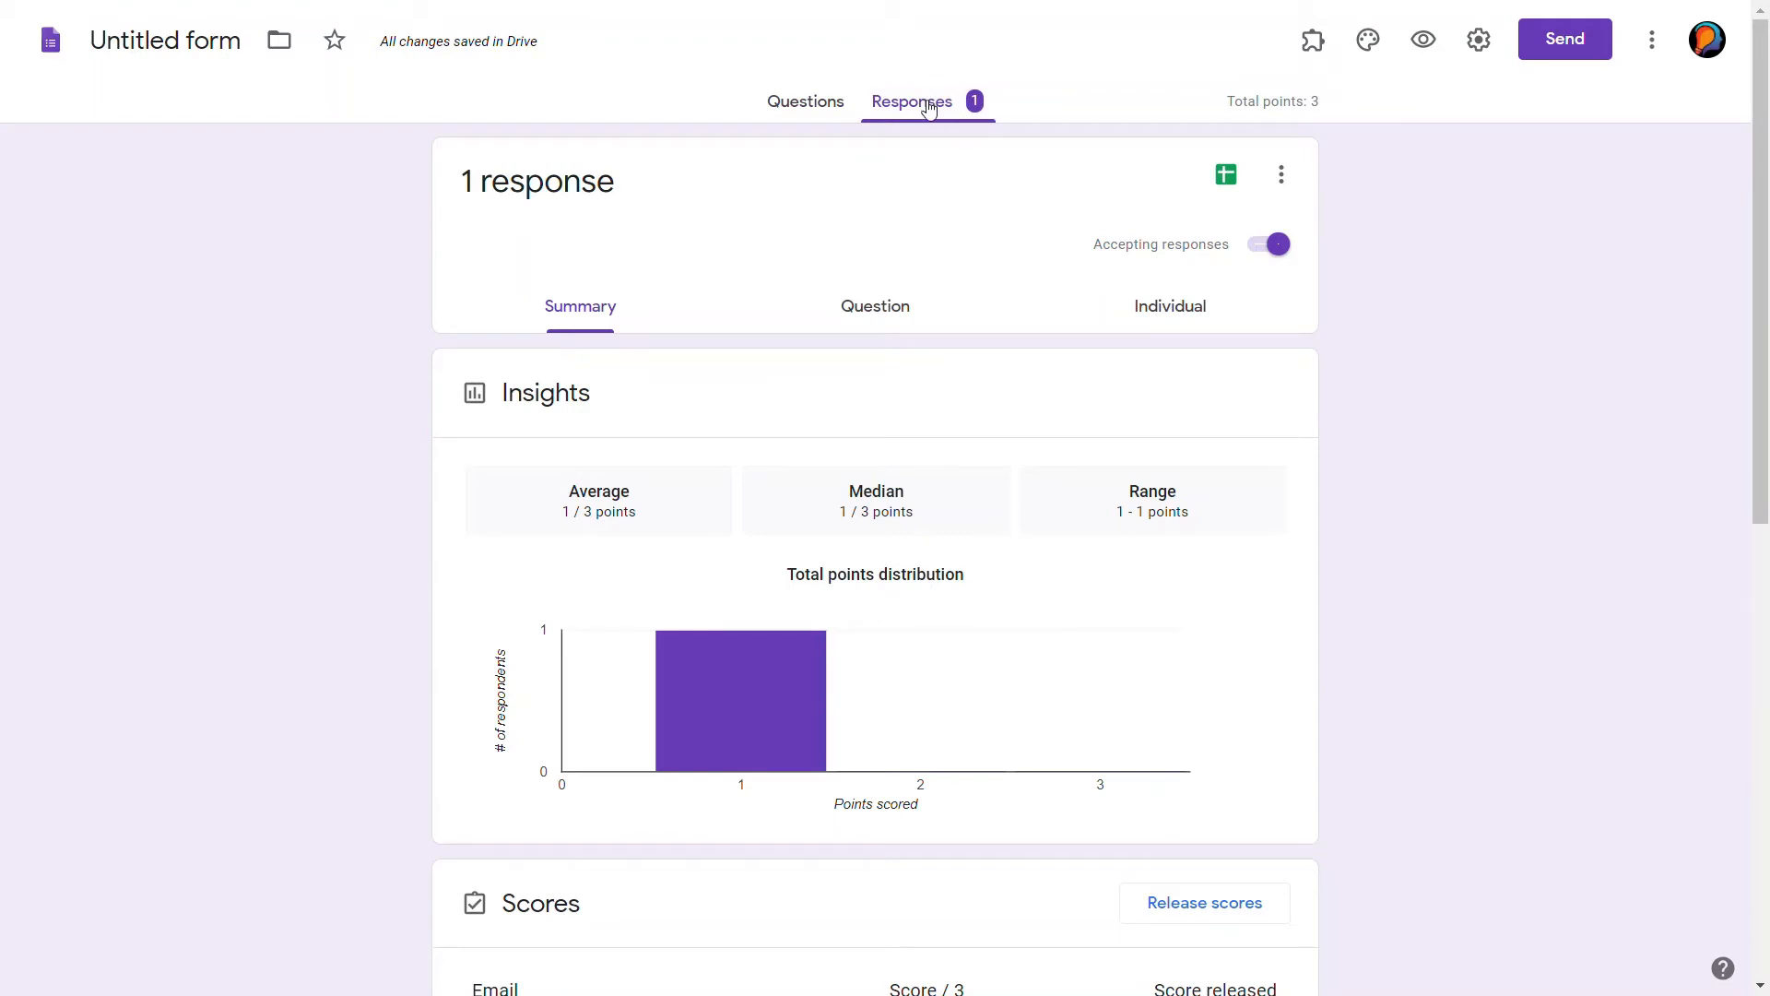
{"action": "scroll", "coordinate": [945, 385], "scroll_direction": "down", "scroll_amount": 1}
{"action": "scroll", "coordinate": [947, 387], "scroll_direction": "up", "scroll_amount": 1}
Create a new spreadsheet named "Quiz" as the destination for the form's responses
{"action": "left_click", "coordinate": [1226, 179]}
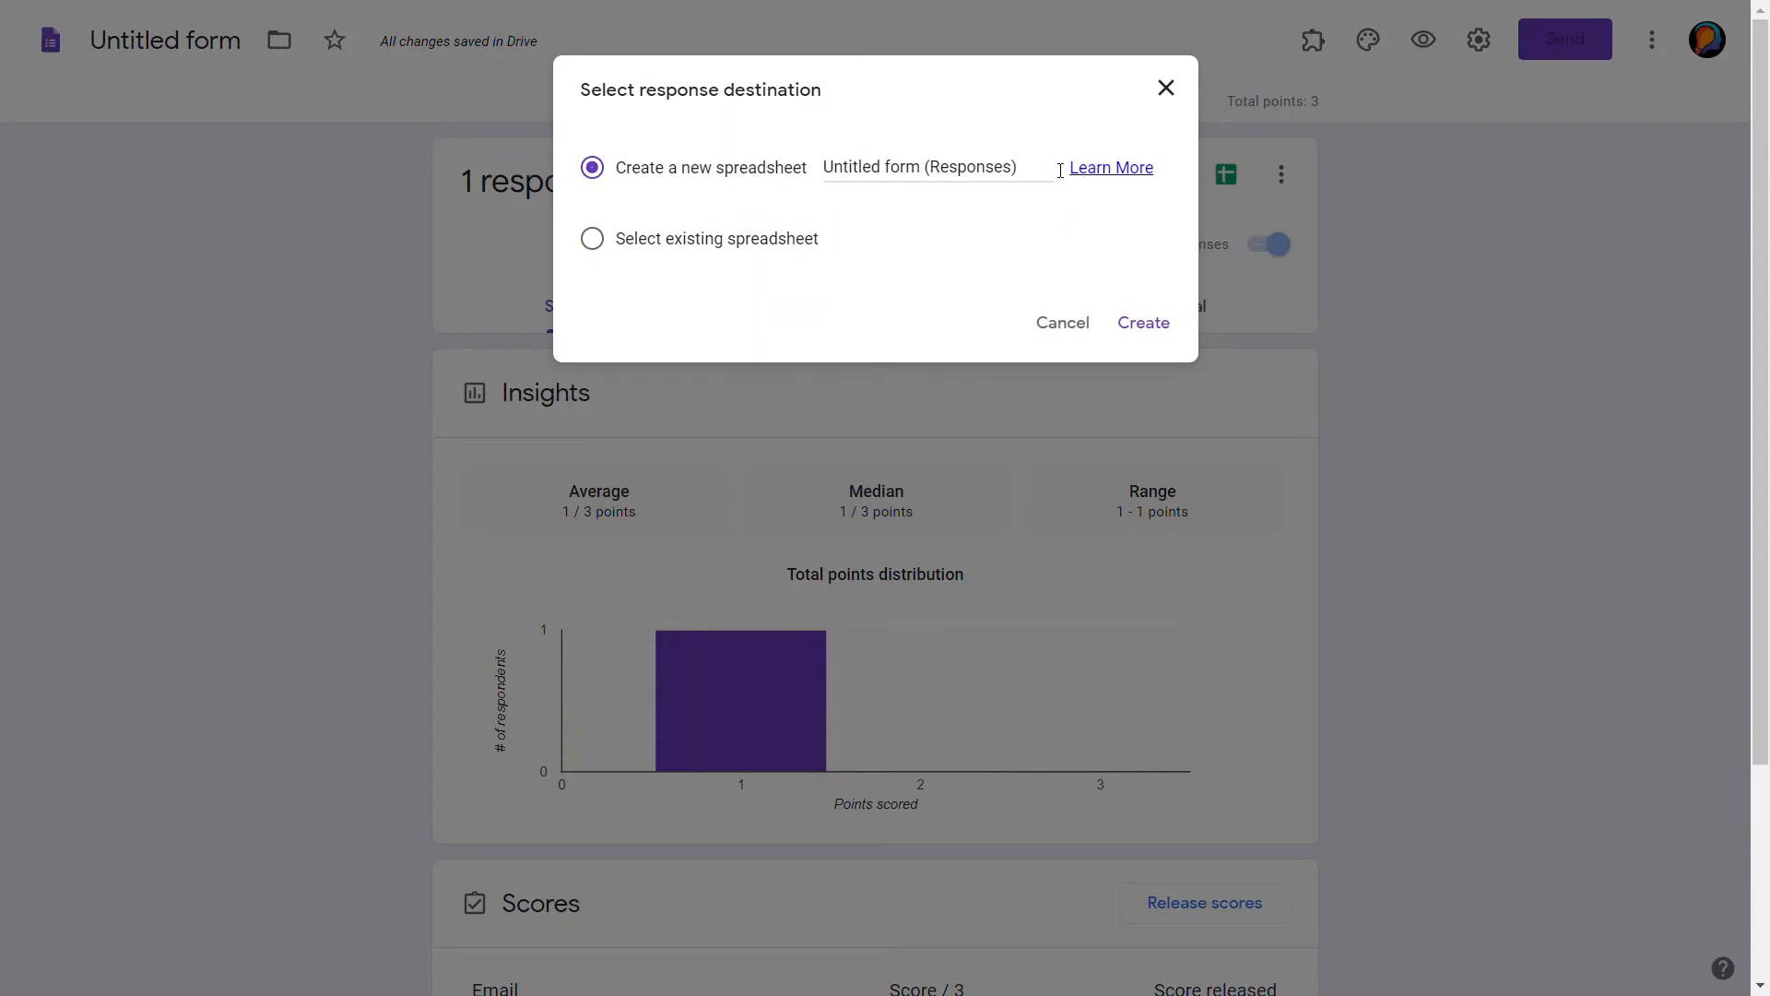
{"action": "left_click", "coordinate": [1042, 172]}
{"action": "key", "text": "BackSpace"}
{"action": "key", "text": "BackSpace"}
{"action": "key", "text": "BackSpace"}
{"action": "key", "text": "BackSpace"}
{"action": "key", "text": "BackSpace"}
{"action": "key", "text": "BackSpace"}
{"action": "key", "text": "BackSpace"}
{"action": "key", "text": "BackSpace"}
{"action": "key", "text": "BackSpace"}
{"action": "key", "text": "BackSpace"}
{"action": "key", "text": "BackSpace"}
{"action": "key", "text": "BackSpace"}
{"action": "key", "text": "BackSpace"}
{"action": "key", "text": "BackSpace"}
{"action": "key", "text": "BackSpace"}
{"action": "key", "text": "BackSpace"}
{"action": "key", "text": "BackSpace"}
{"action": "key", "text": "BackSpace"}
{"action": "key", "text": "BackSpace"}
{"action": "key", "text": "BackSpace"}
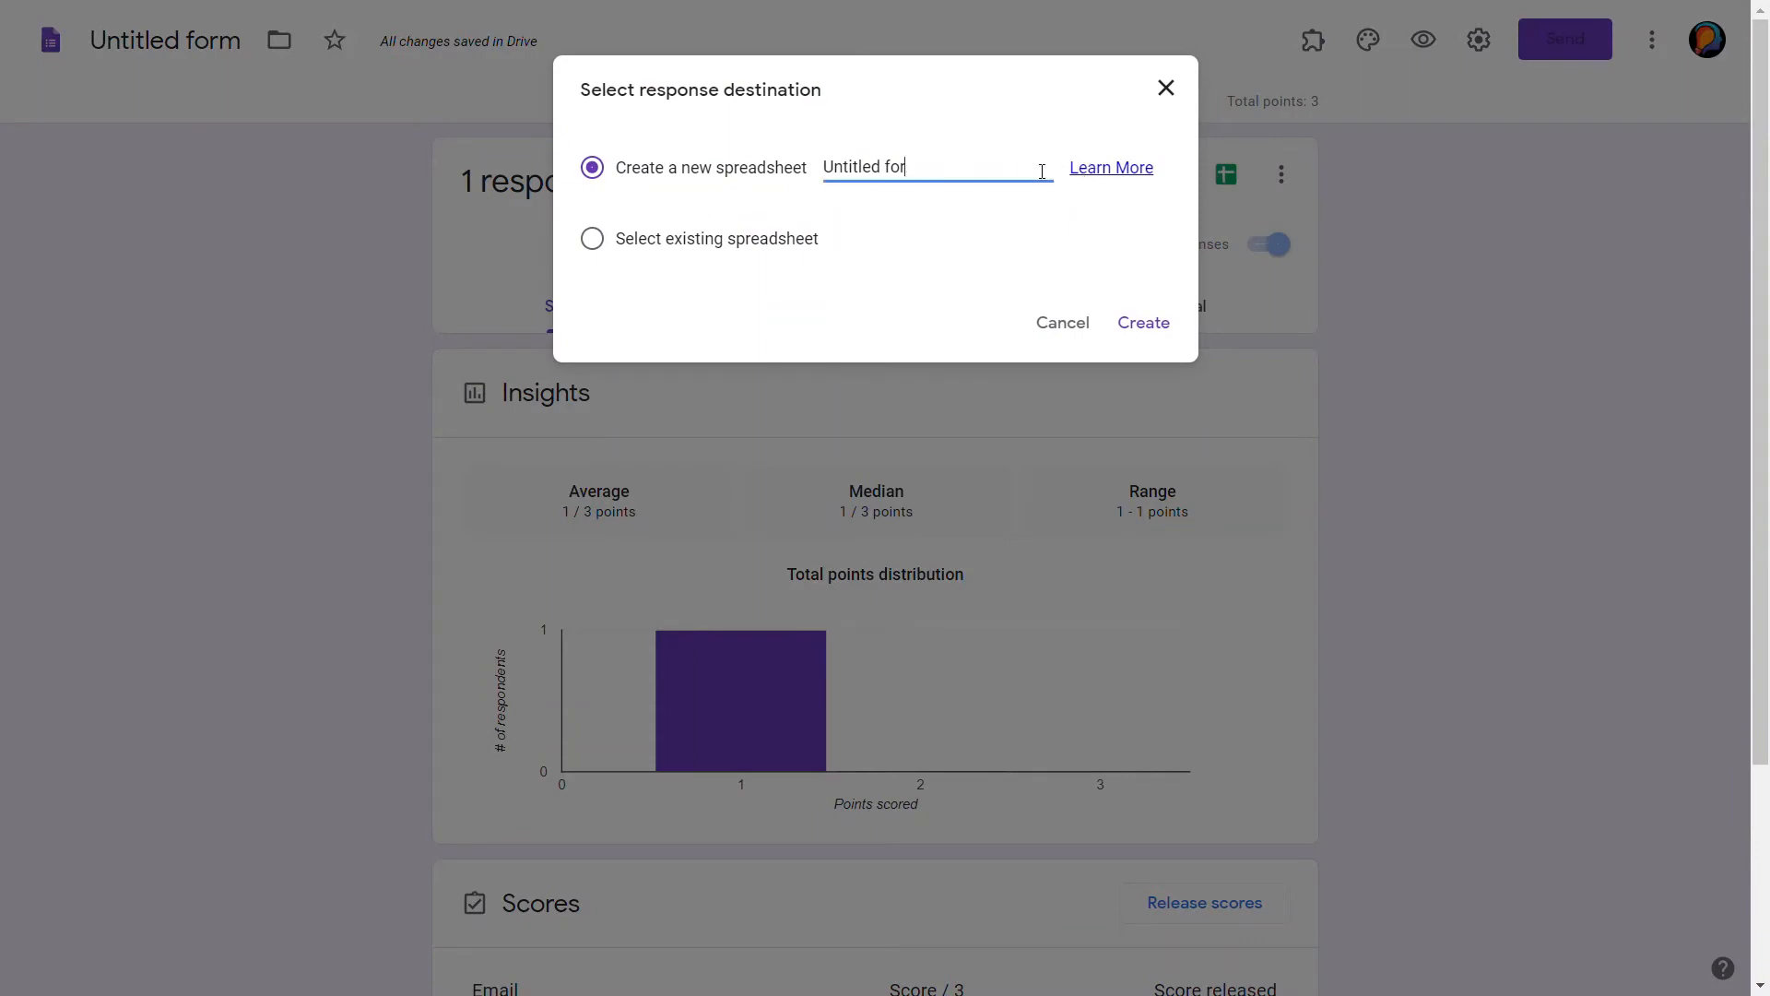
{"action": "type", "text": "Quiz"}
{"action": "left_click", "coordinate": [1139, 332]}
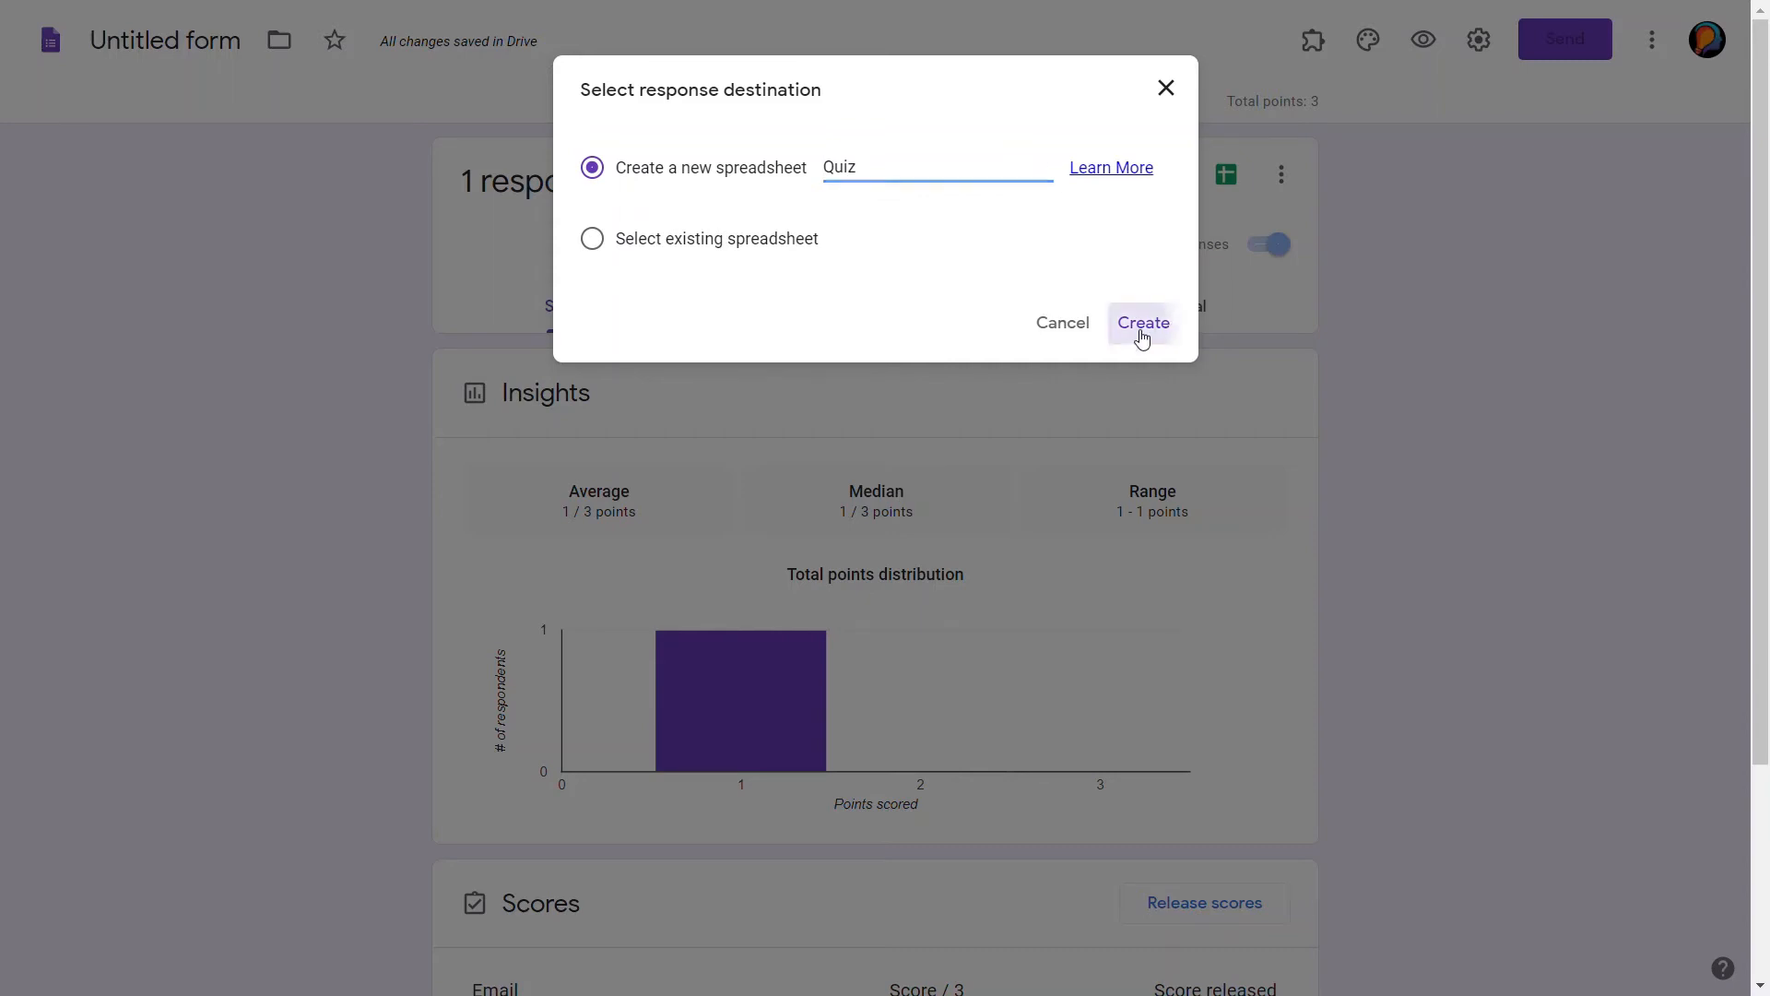